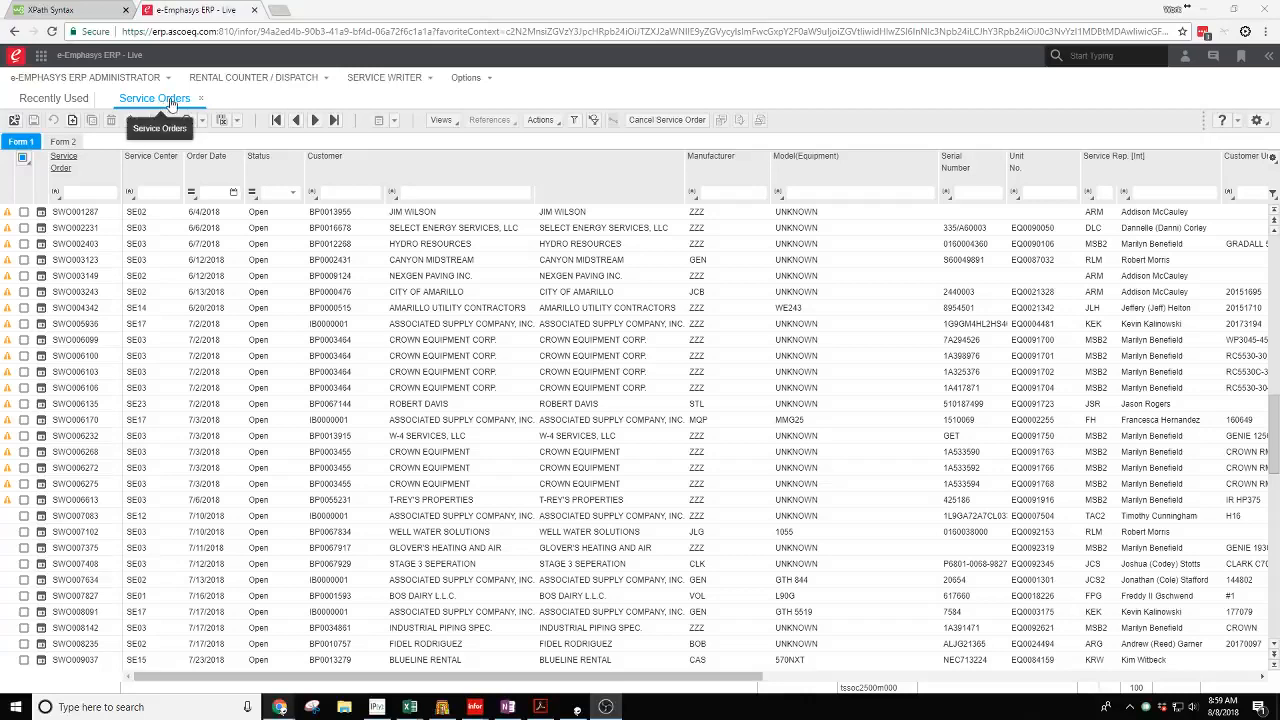
# Create a new service order for service center SE13 and accept its default demand warehouse
pyautogui.click(72, 120)
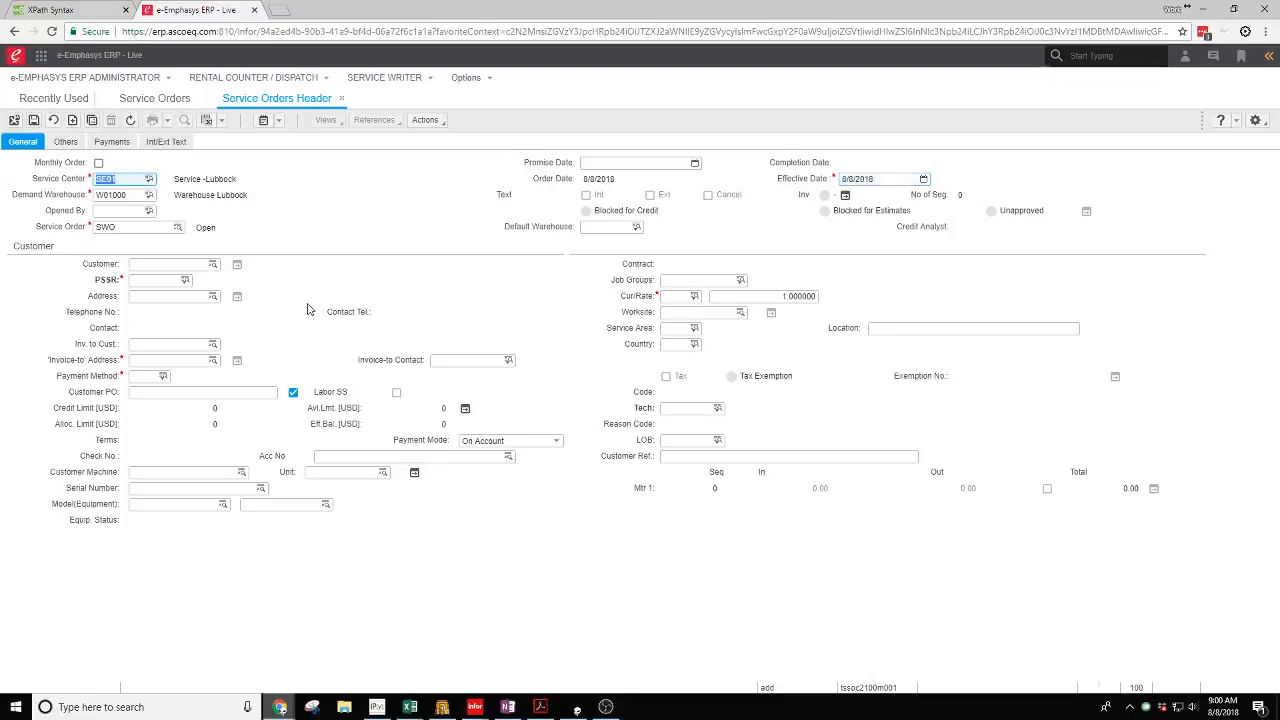
pyautogui.write('SE13')
pyautogui.press('Tab')
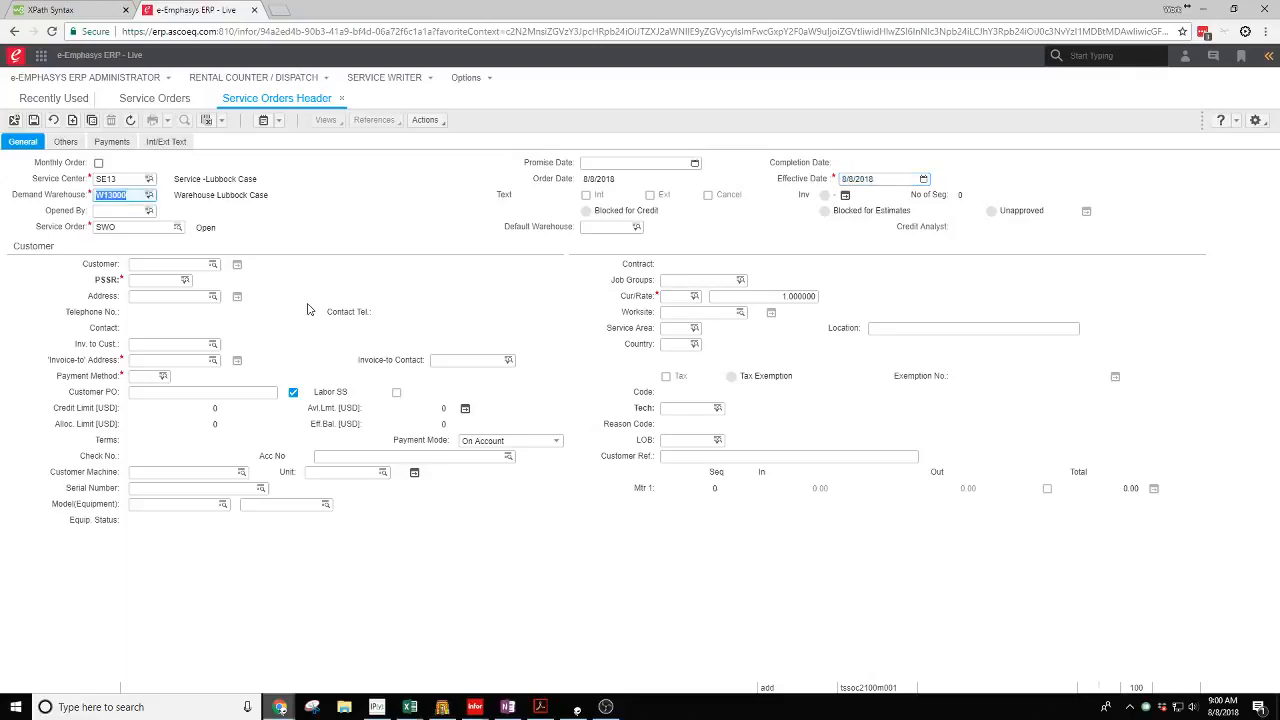
pyautogui.press('Tab')
pyautogui.press('Tab')
pyautogui.press('Tab')
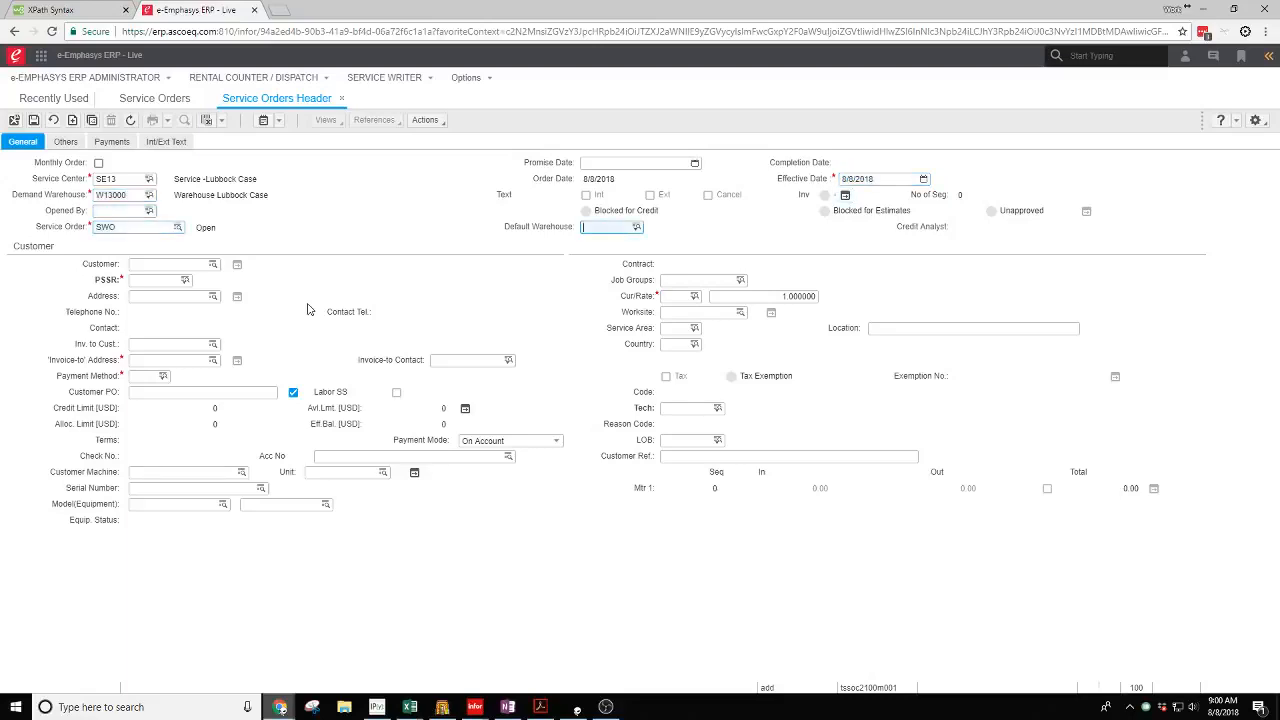
# Assign Associated Supply Company, Inc. as the order's customer by its customer code and fill in the PSSR code
pyautogui.press('Tab')
pyautogui.press('Tab')
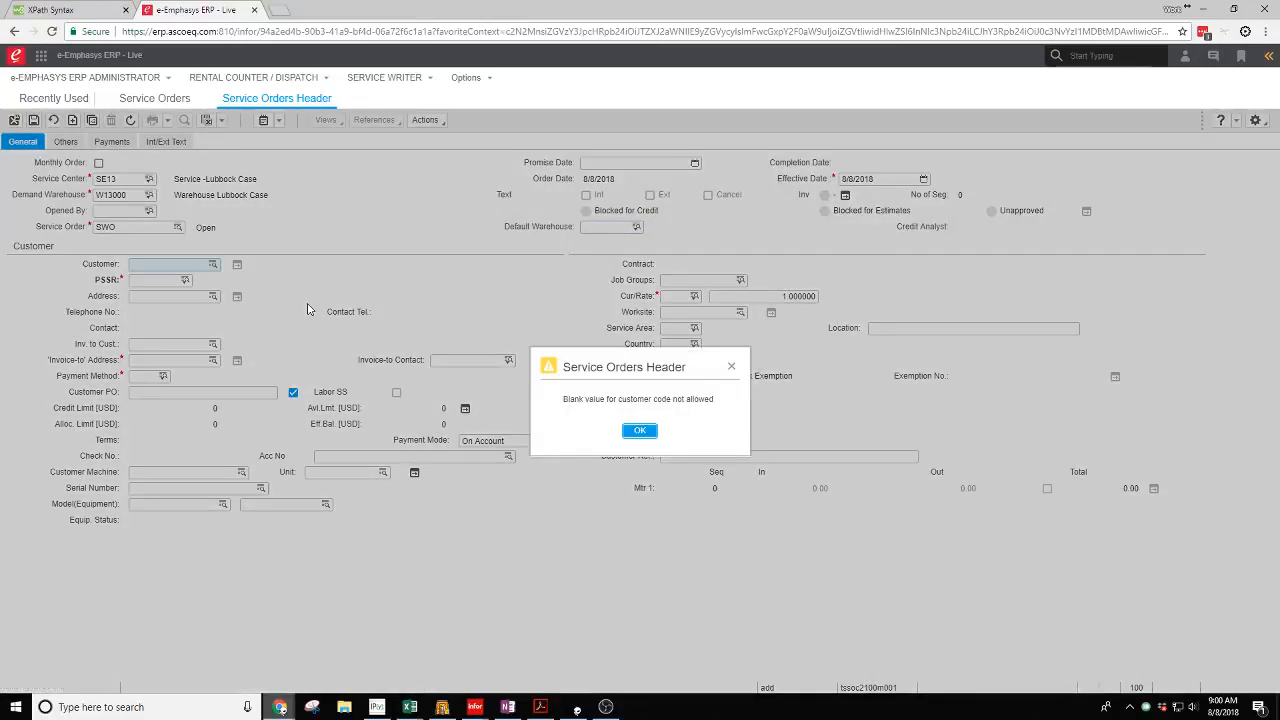
pyautogui.press('Return')
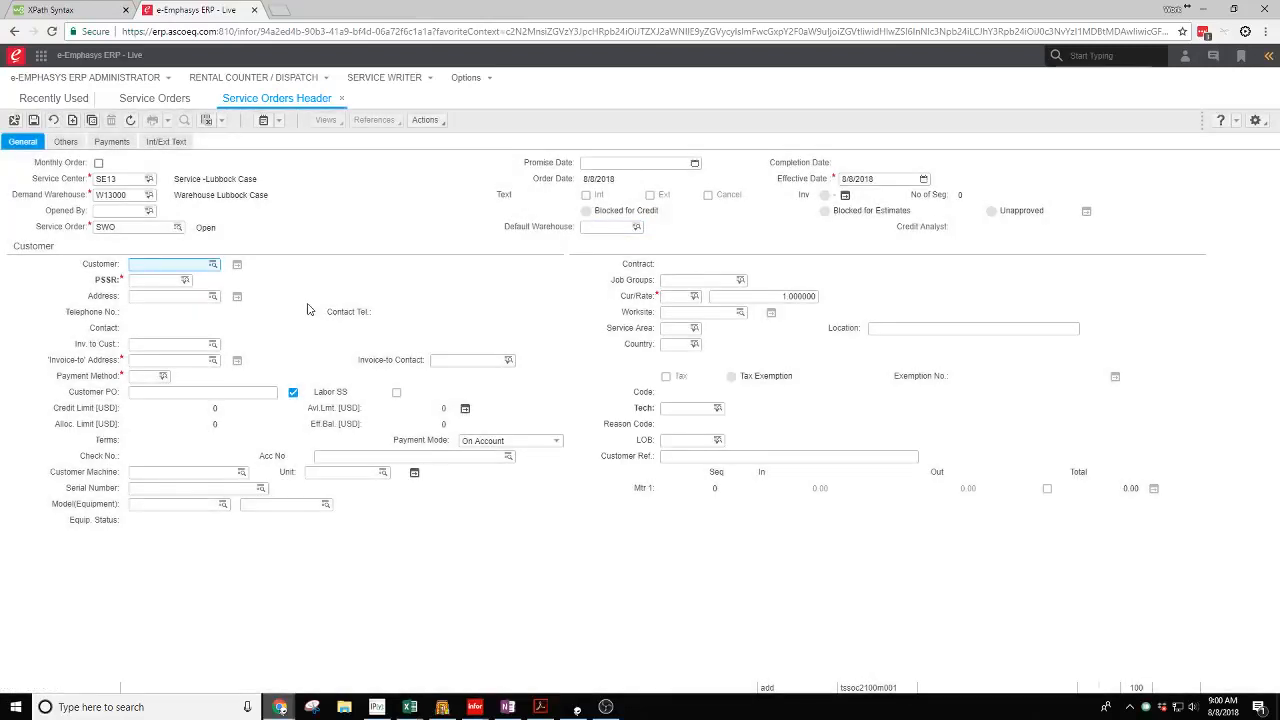
pyautogui.click(213, 266)
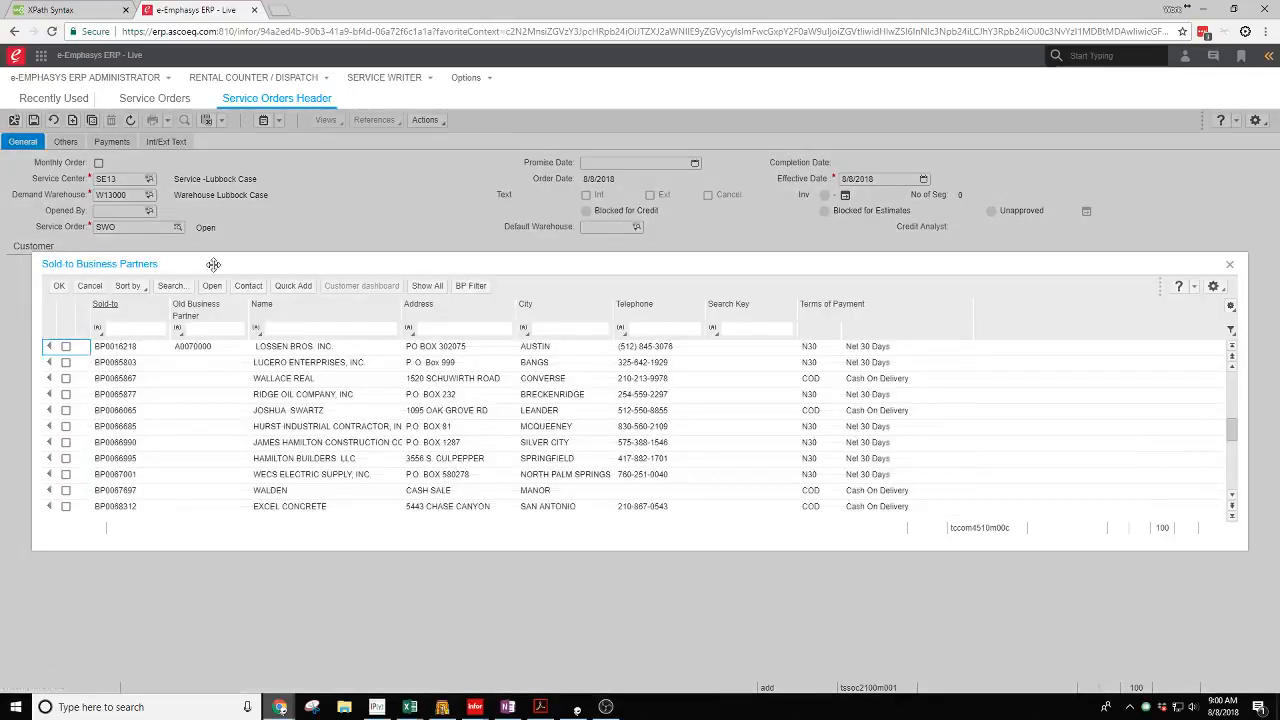
pyautogui.click(1229, 264)
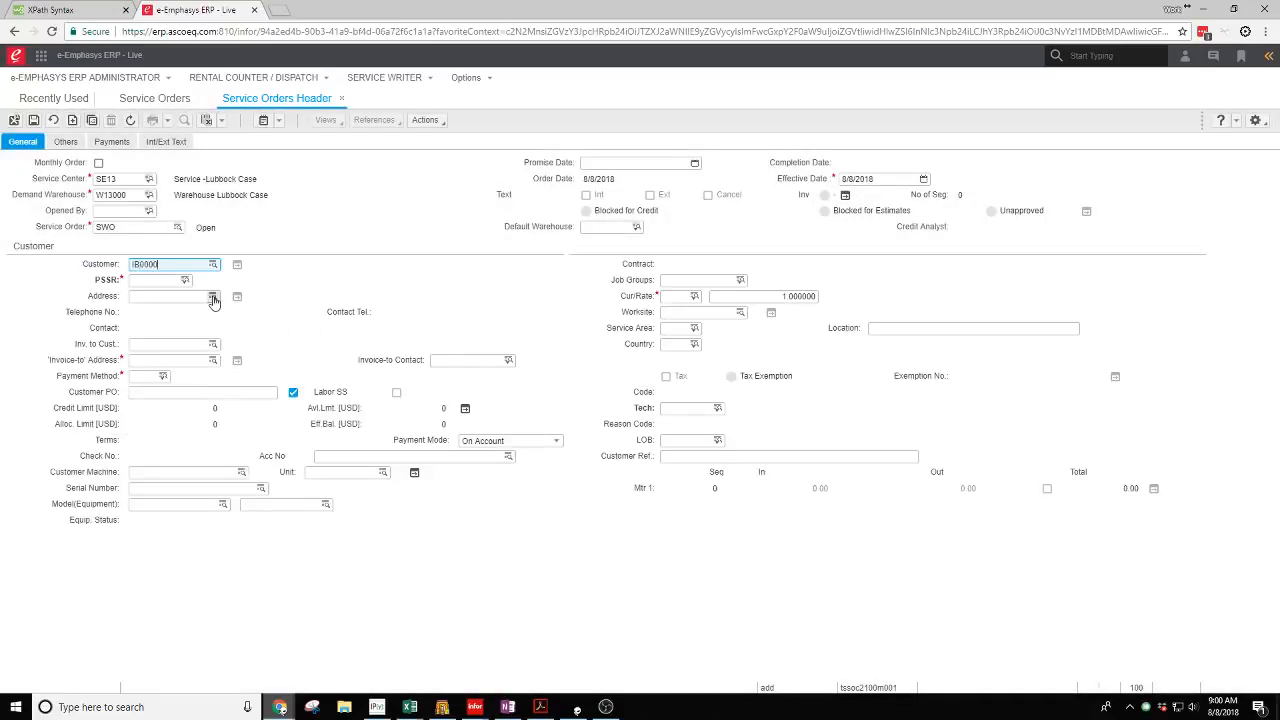
pyautogui.write('IB0000001')
pyautogui.press('Tab')
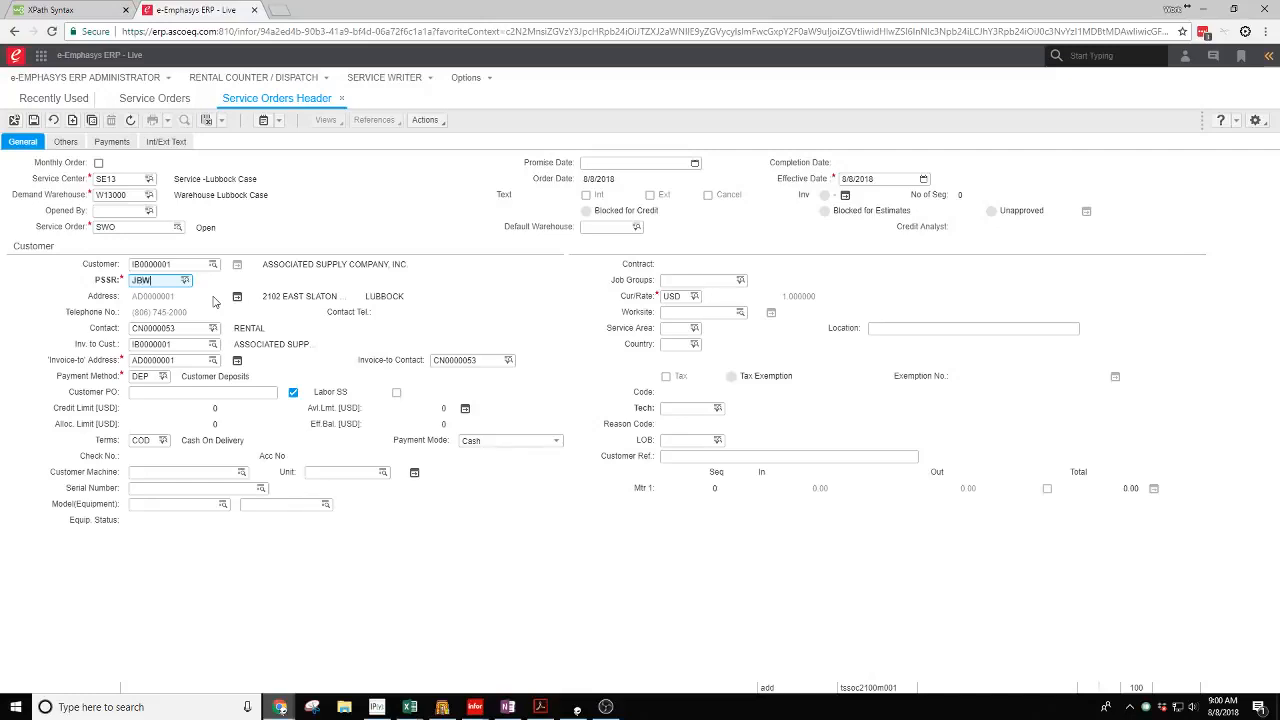
pyautogui.press('Tab')
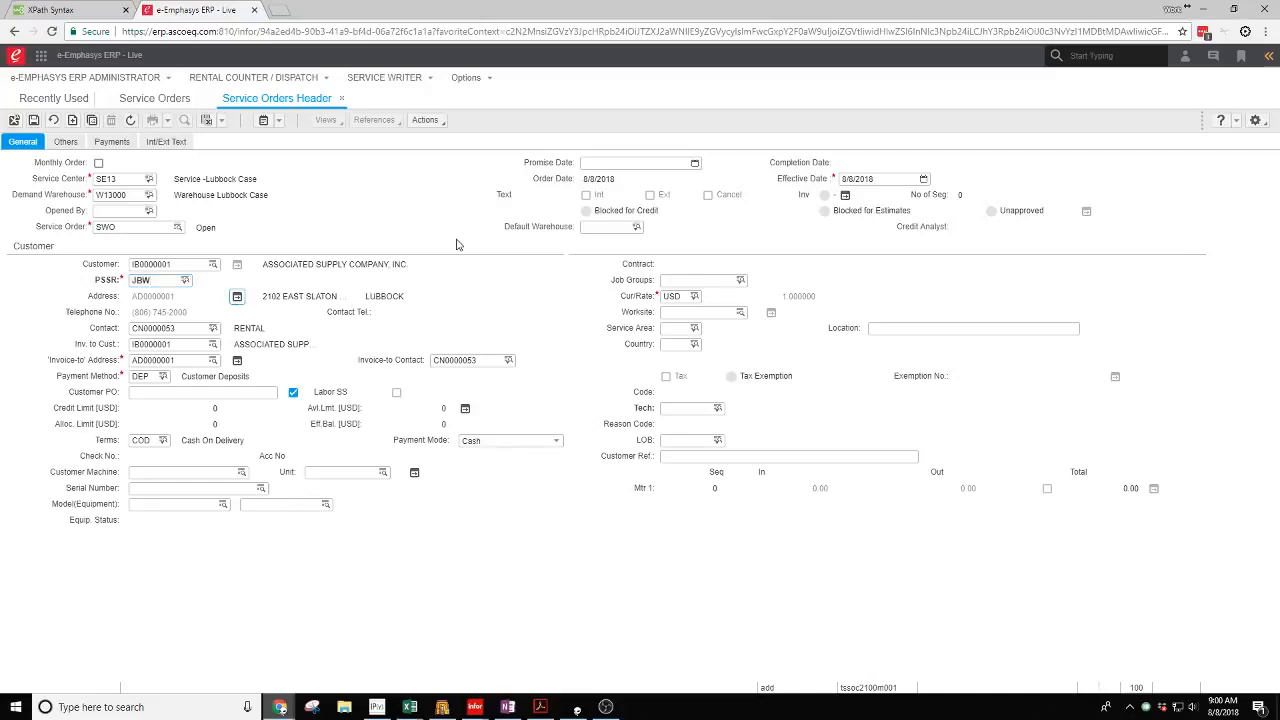
# Review the customer's default contact, invoice-to details, payment method, terms and payment mode
pyautogui.press('Tab')
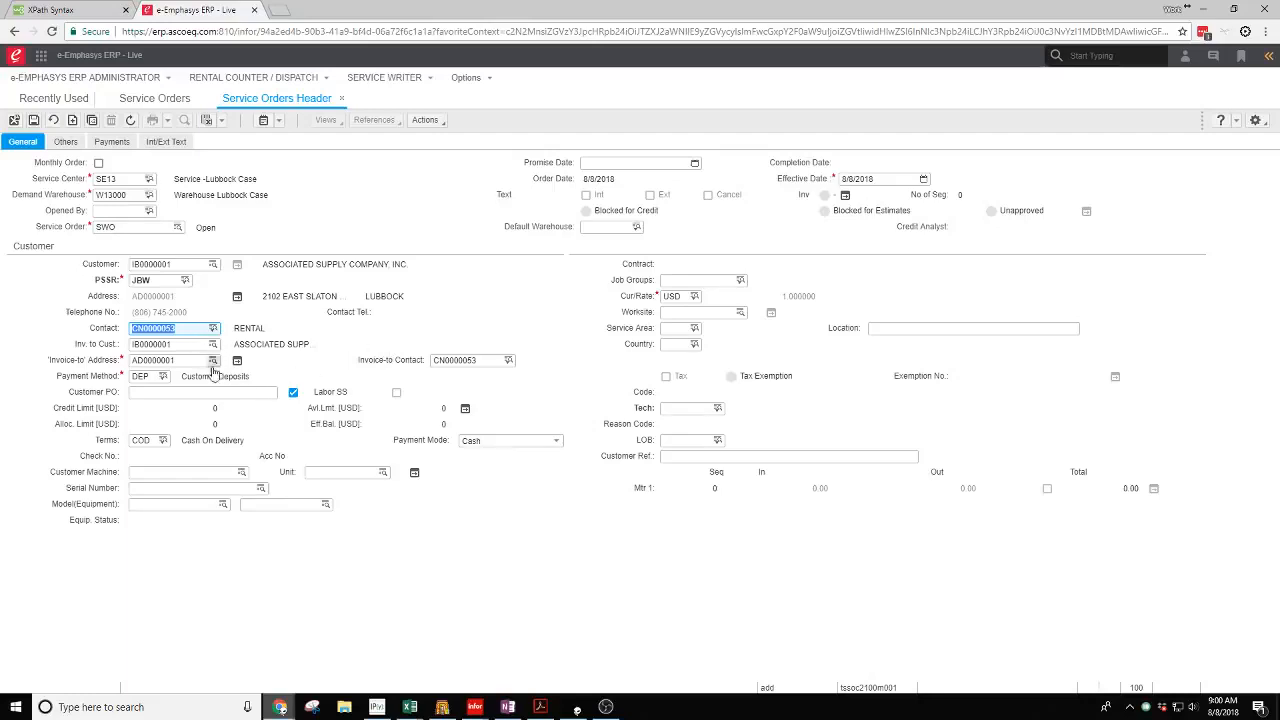
pyautogui.press('Tab')
pyautogui.press('Tab')
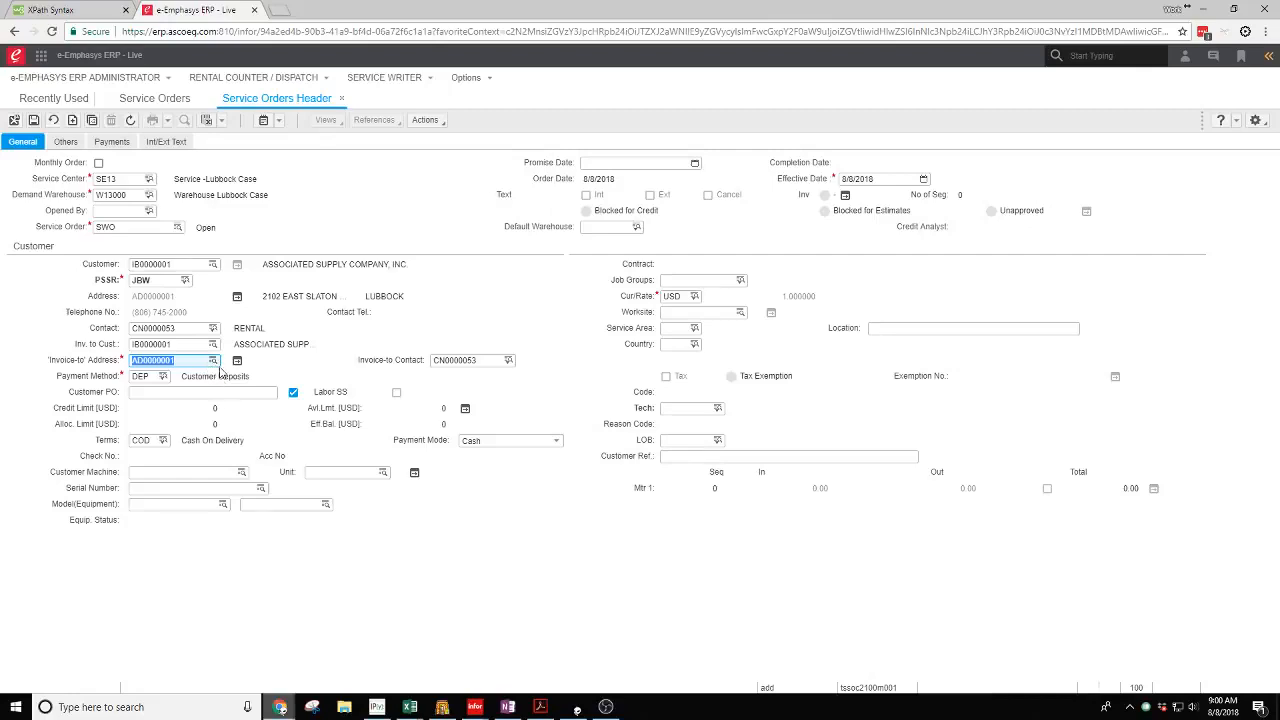
pyautogui.press('Tab')
pyautogui.press('Tab')
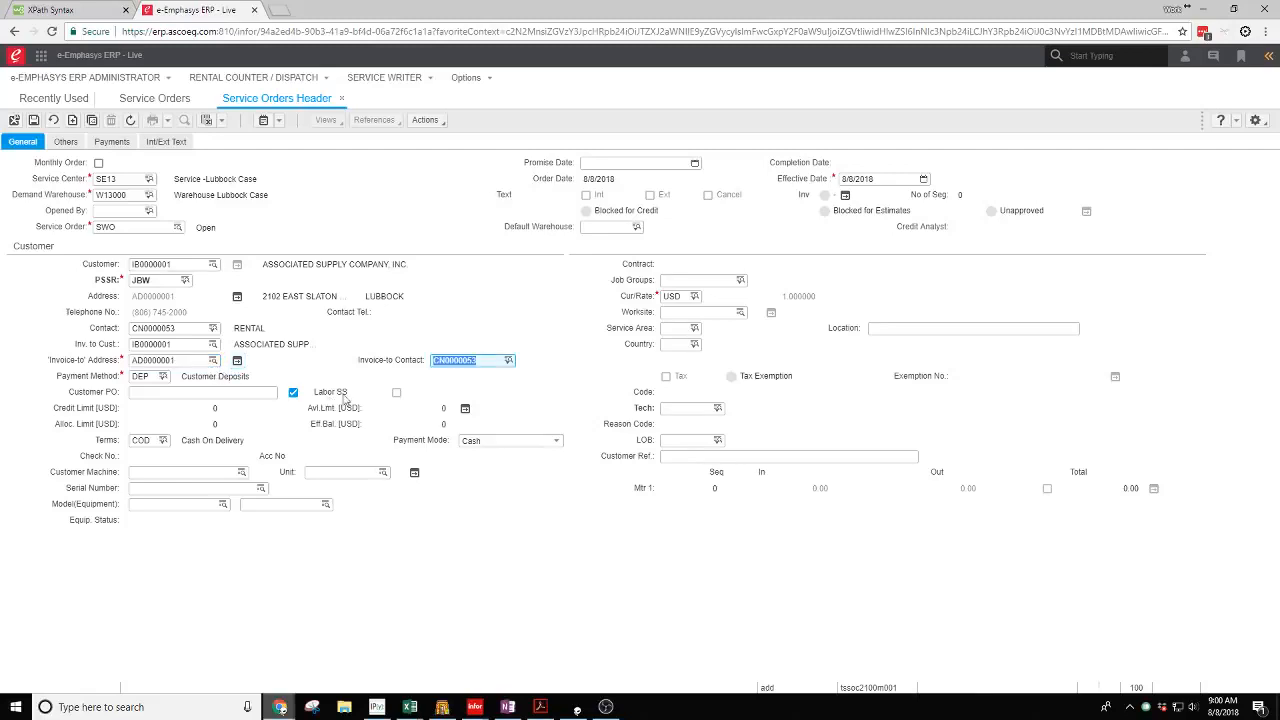
pyautogui.press('Tab')
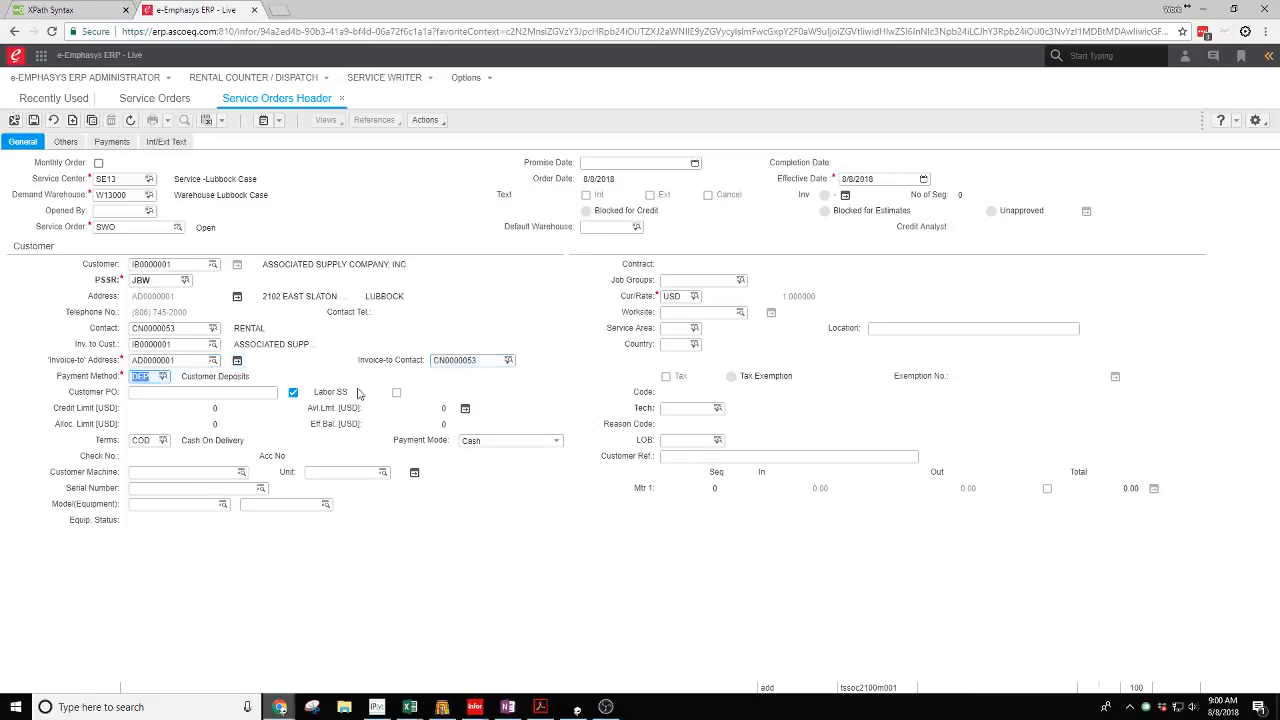
pyautogui.press('Tab')
pyautogui.press('Tab')
pyautogui.press('Tab')
pyautogui.press('Tab')
pyautogui.press('Tab')
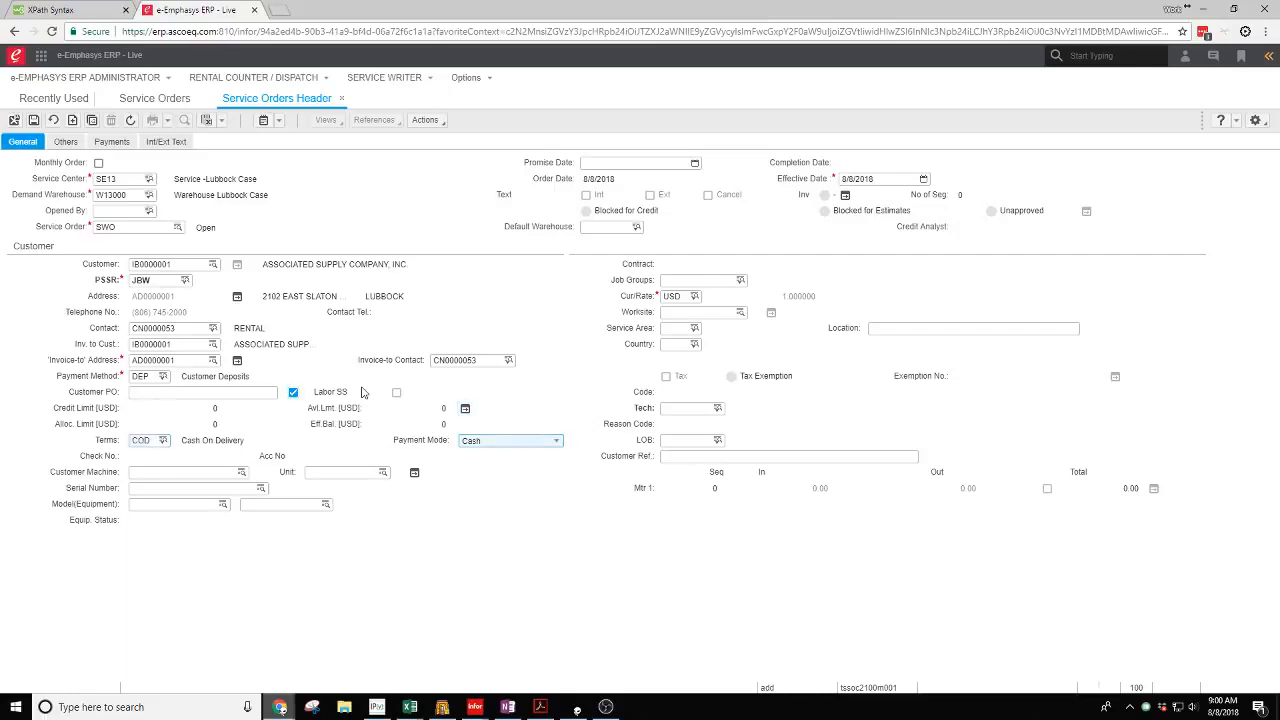
# Choose unit EQ0005749, the smoker with trailer (A101), from the Customer Stock/Sold Units as the order's machine
pyautogui.press('Tab')
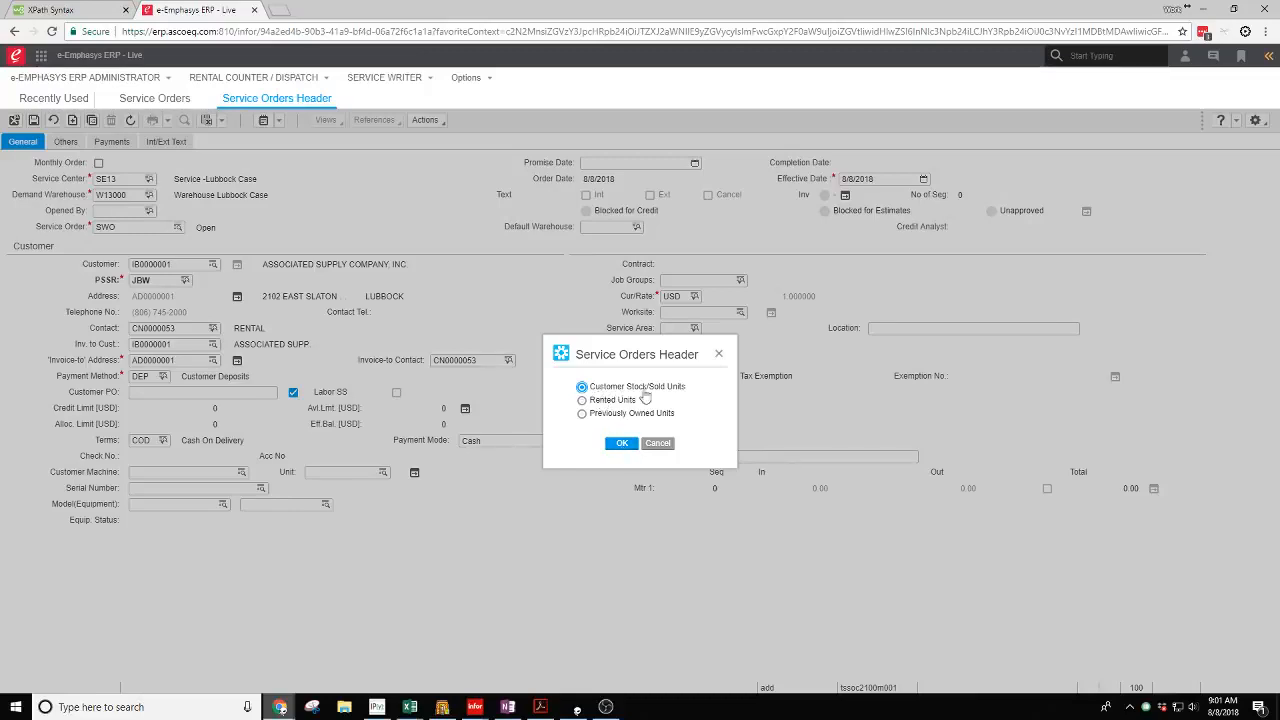
pyautogui.click(621, 446)
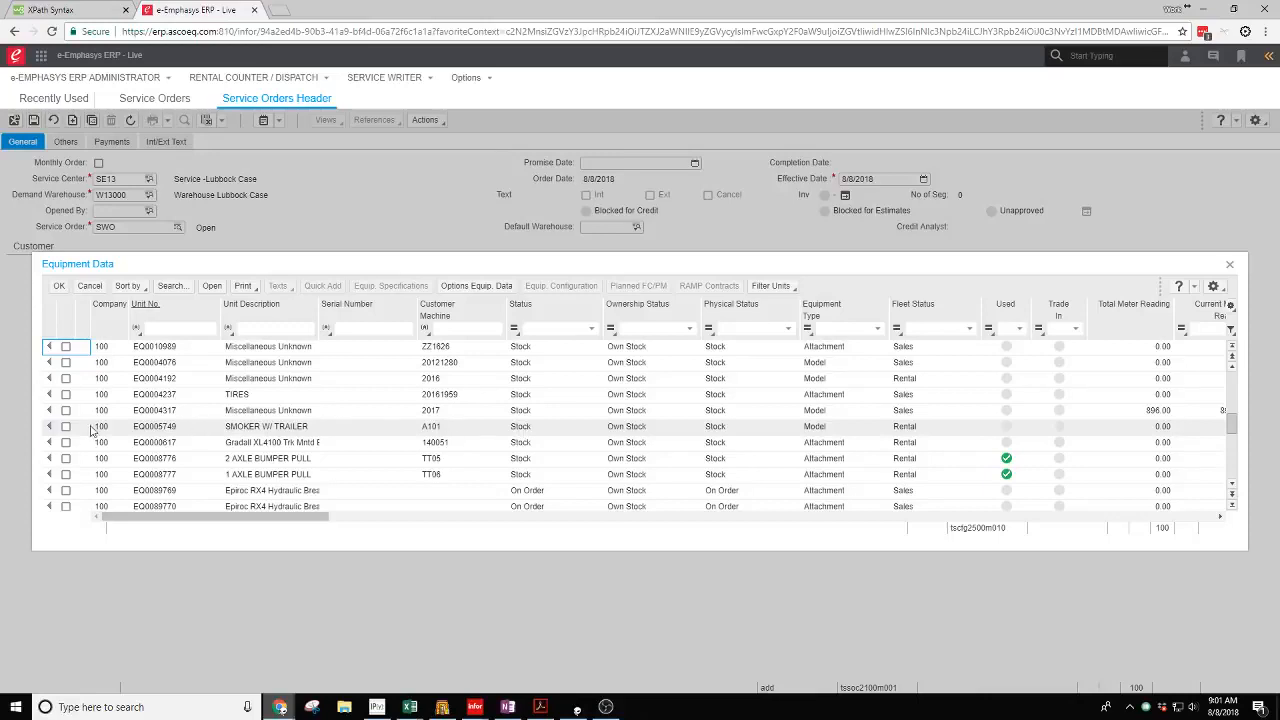
pyautogui.doubleClick(55, 428)
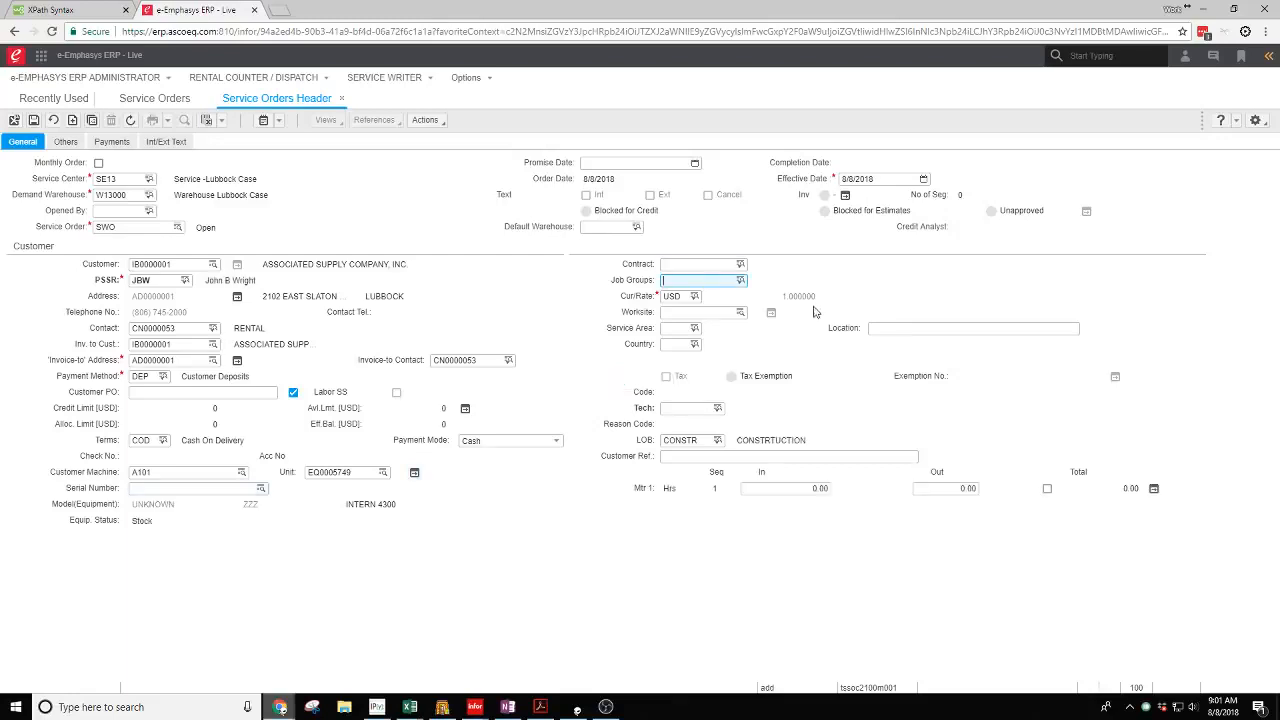
# Set the order's worksite to Shop, using the ASCO Equipment address AD0000001 in Lubbock
pyautogui.press('Tab')
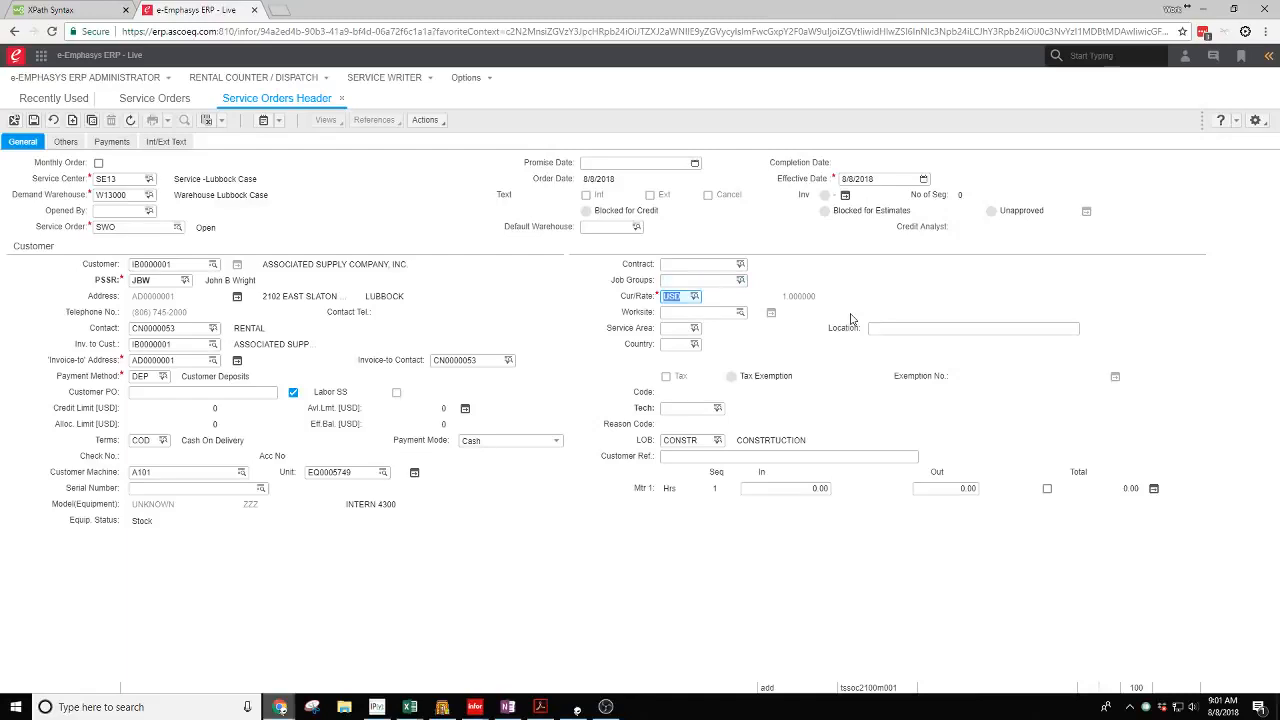
pyautogui.press('Tab')
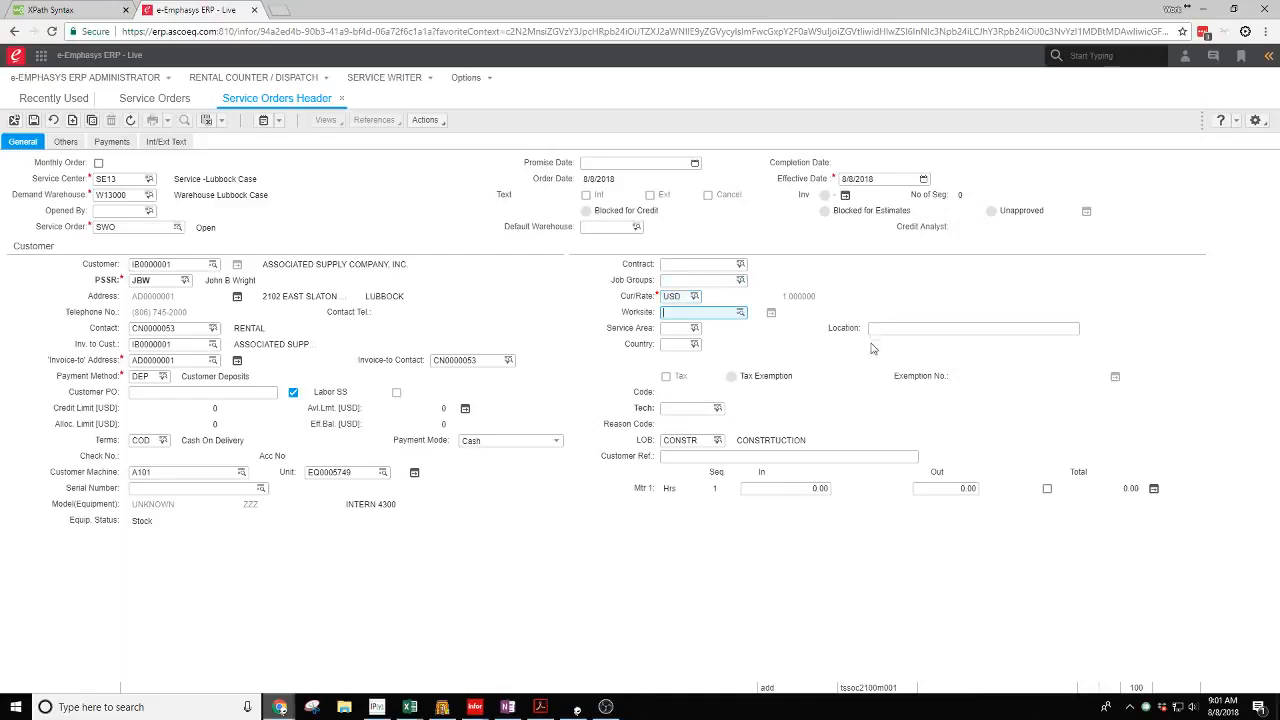
pyautogui.click(740, 314)
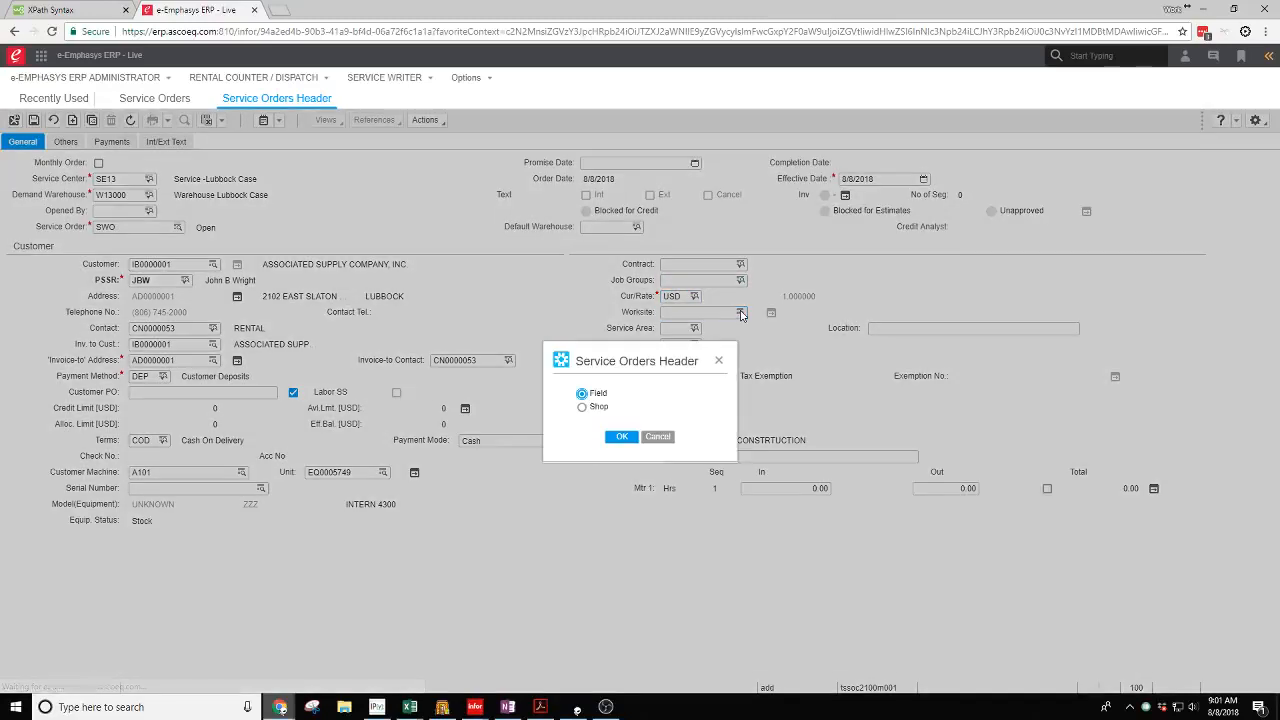
pyautogui.click(600, 408)
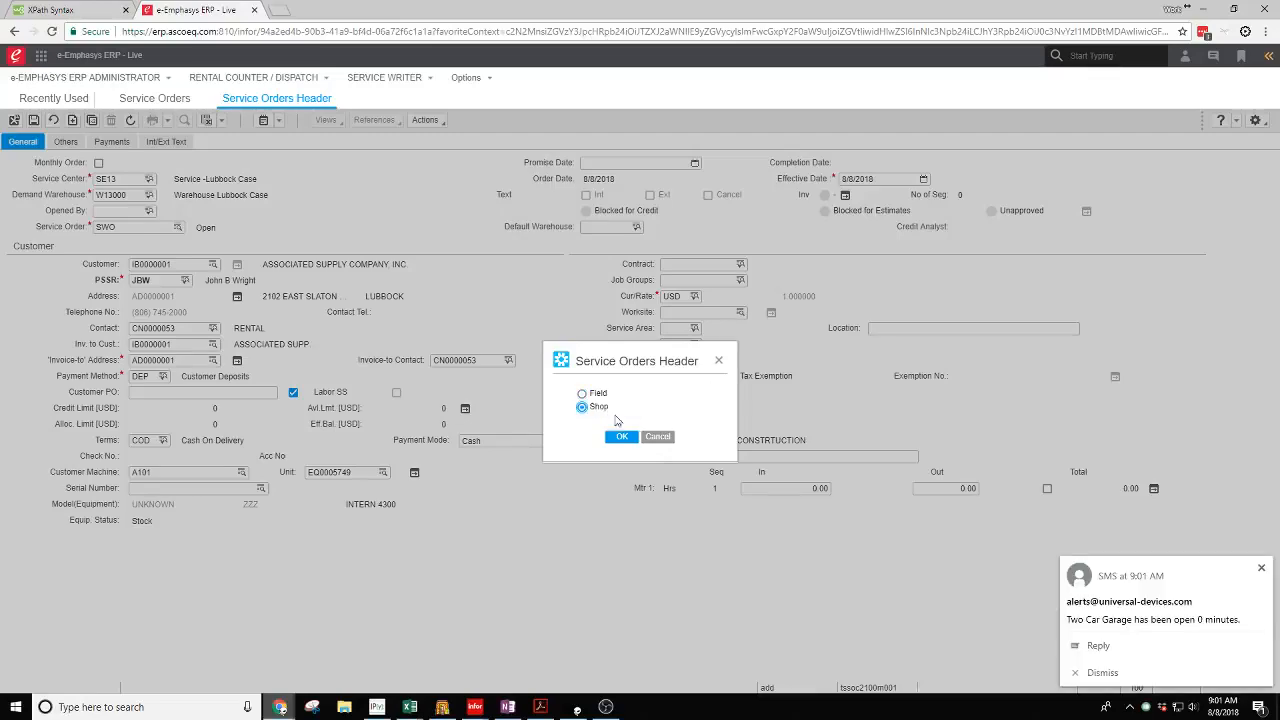
pyautogui.click(621, 437)
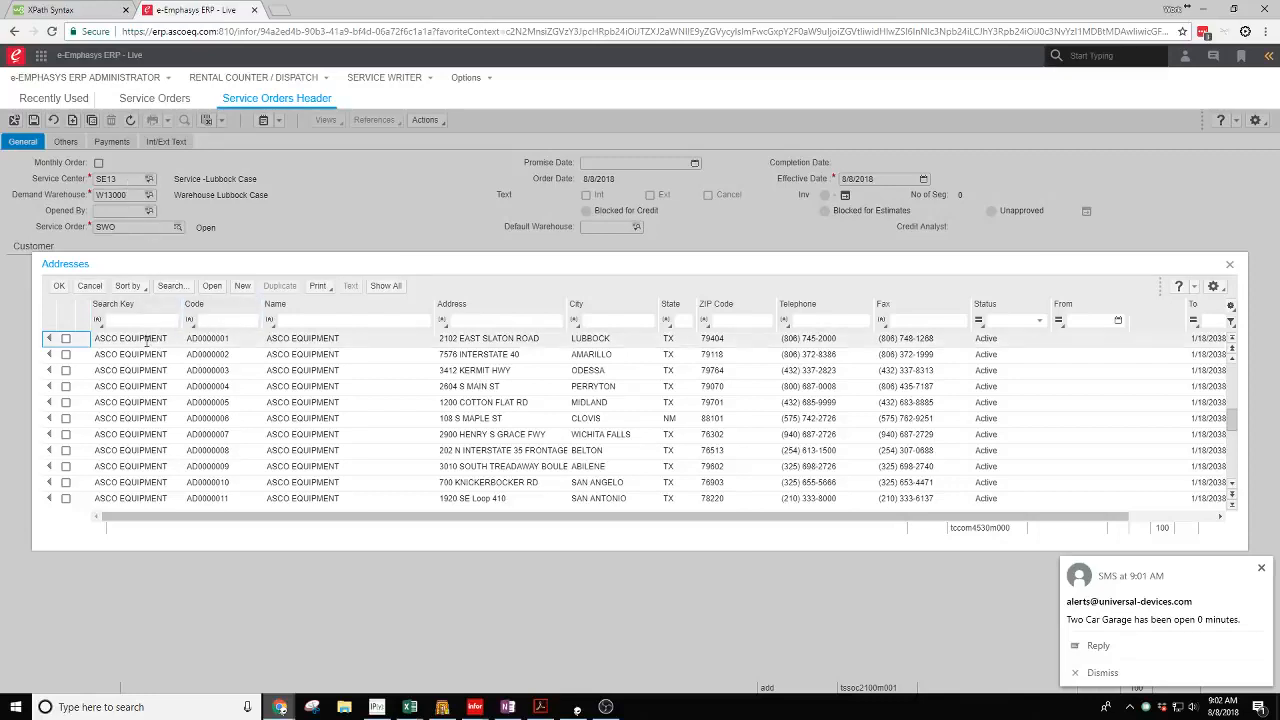
pyautogui.click(51, 342)
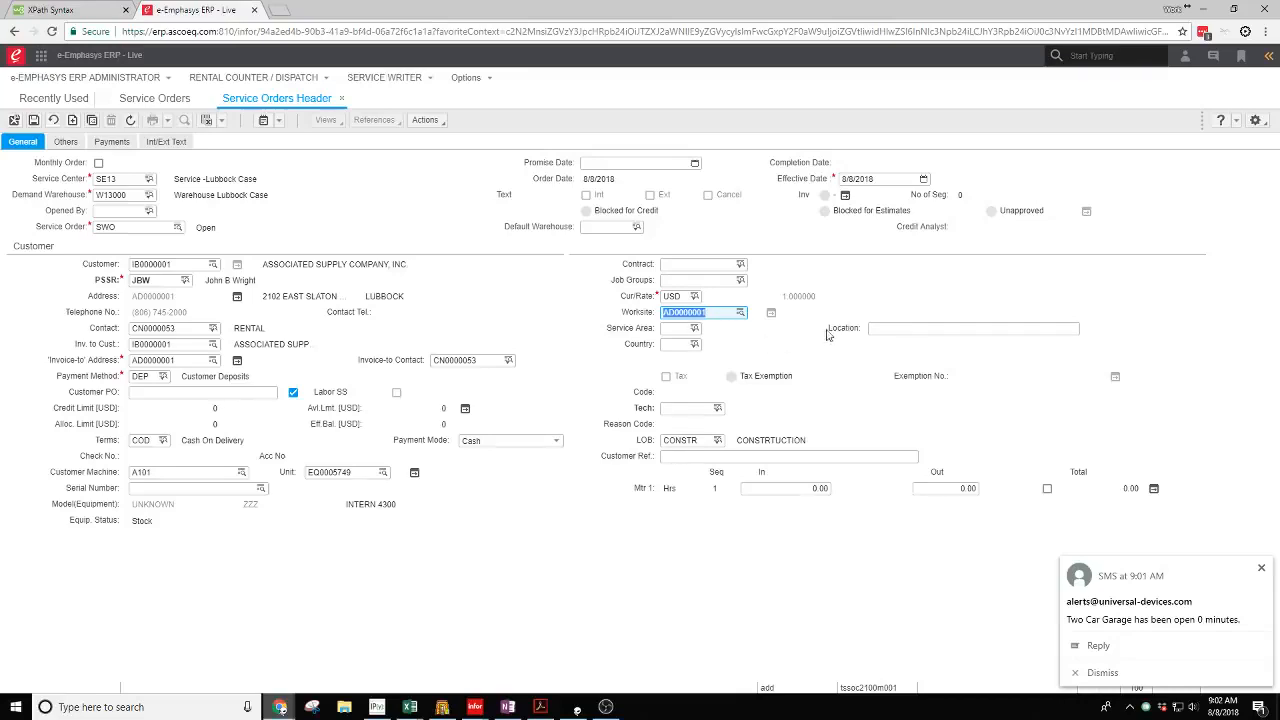
pyautogui.press('Tab')
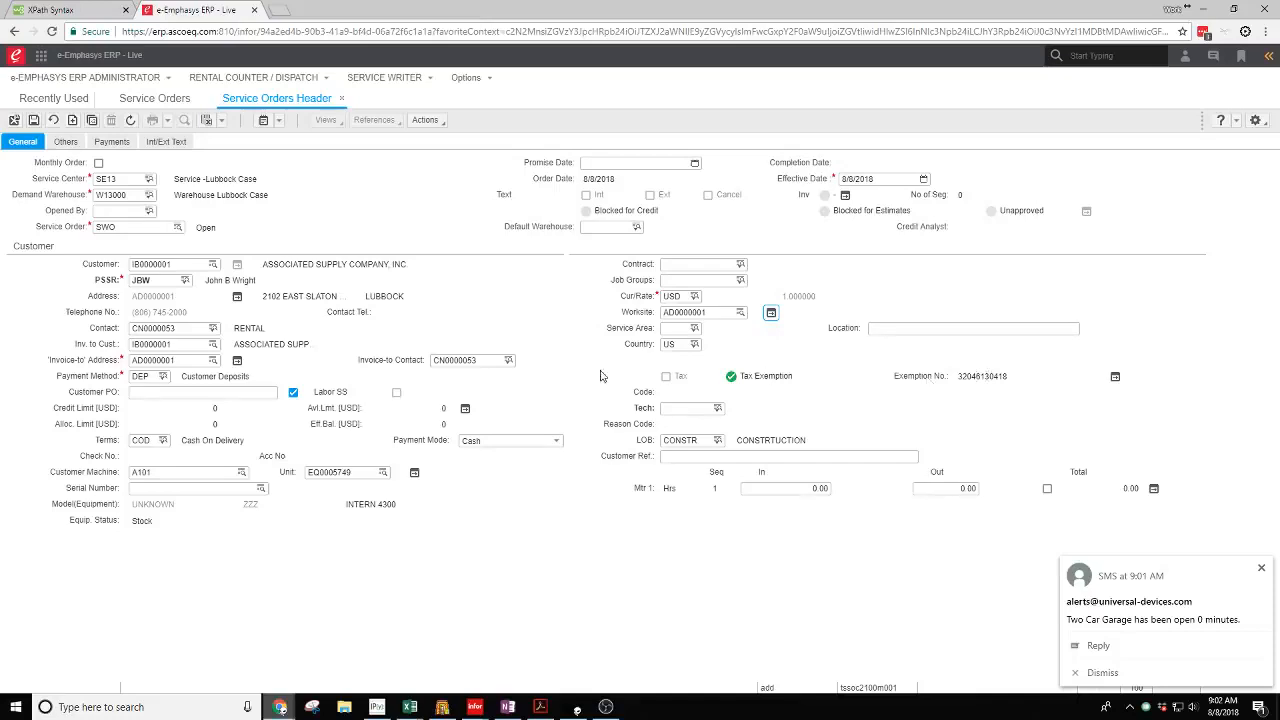
# Enter TEST INTERBRANCH WO followed by a dash and the person's first name as the customer PO
pyautogui.click(205, 392)
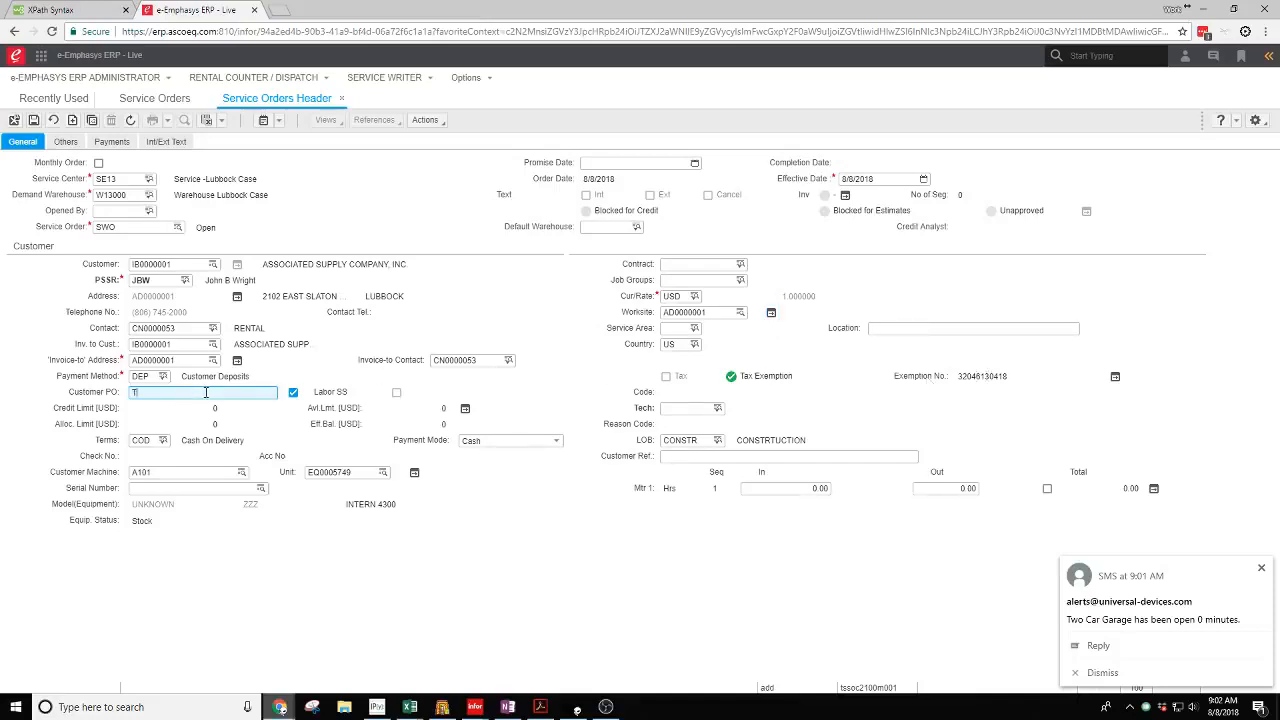
pyautogui.write('TEST INTERBRANCH WO')
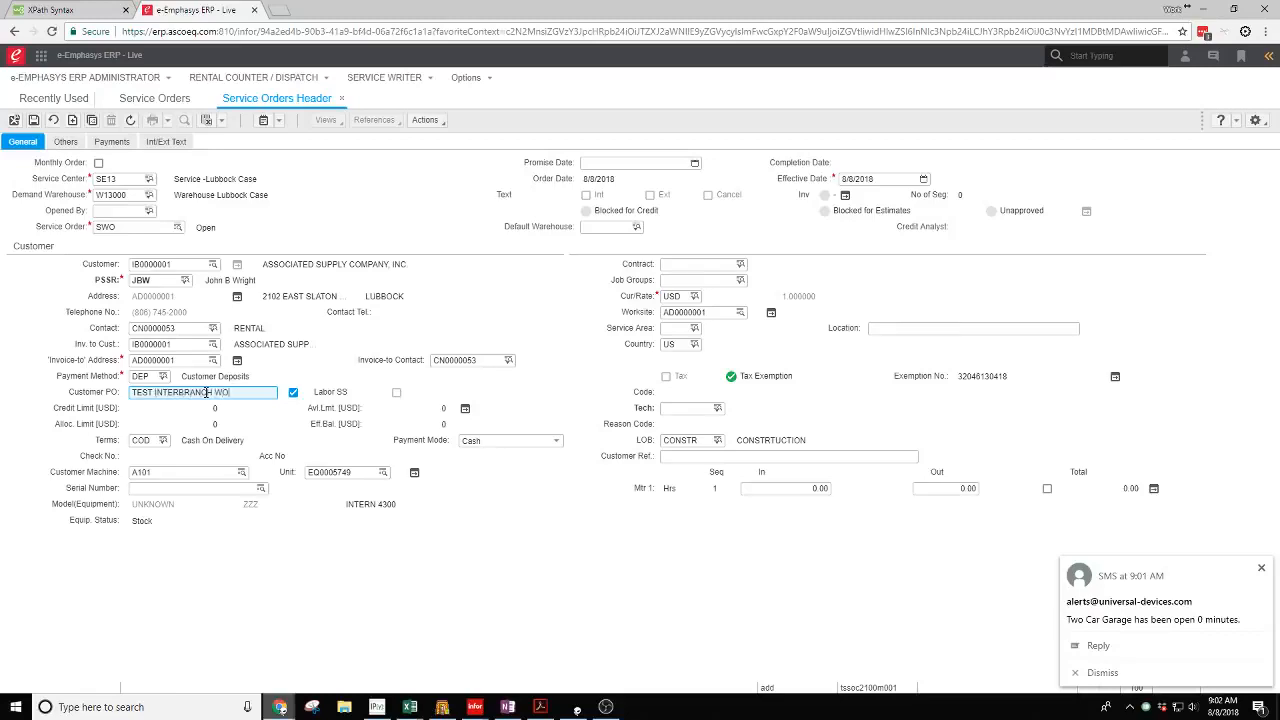
pyautogui.write('- JOHN')
# Review the worksite, service area, location, country, tech, line of business and customer reference fields, leaving them as they are
pyautogui.click(724, 309)
pyautogui.click(771, 313)
pyautogui.press('Tab')
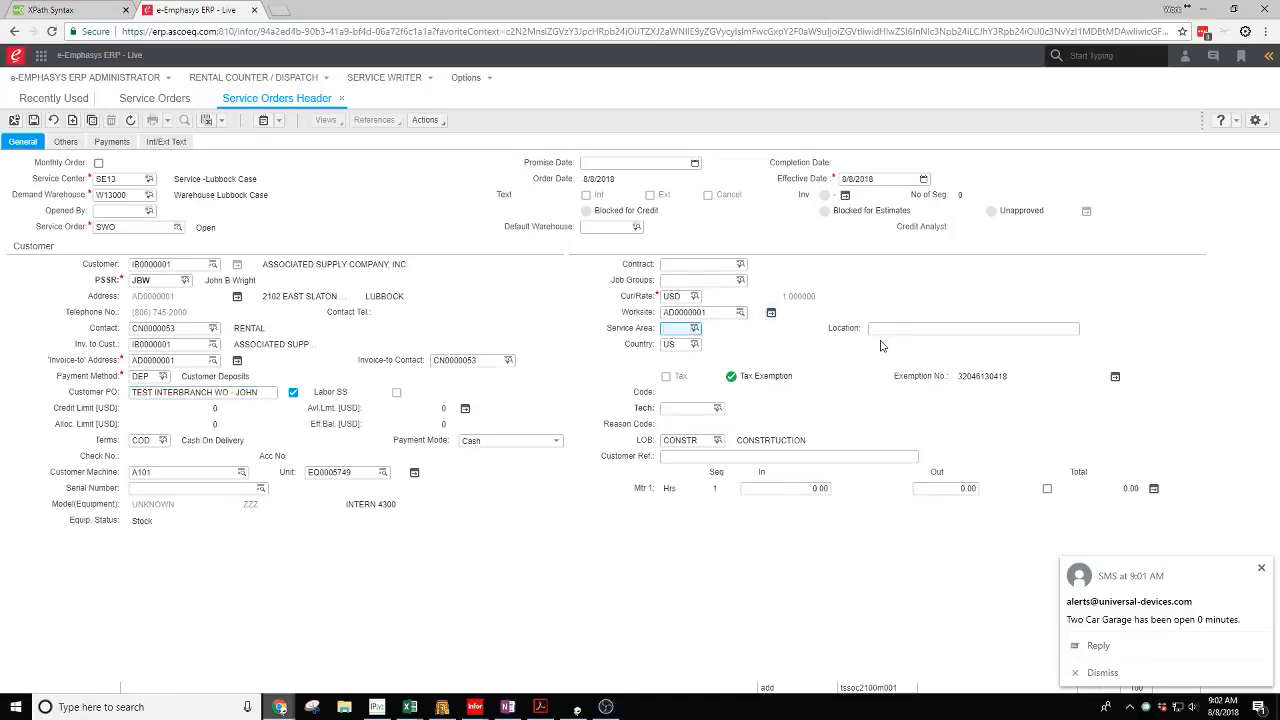
pyautogui.press('Tab')
pyautogui.press('Tab')
pyautogui.press('Tab')
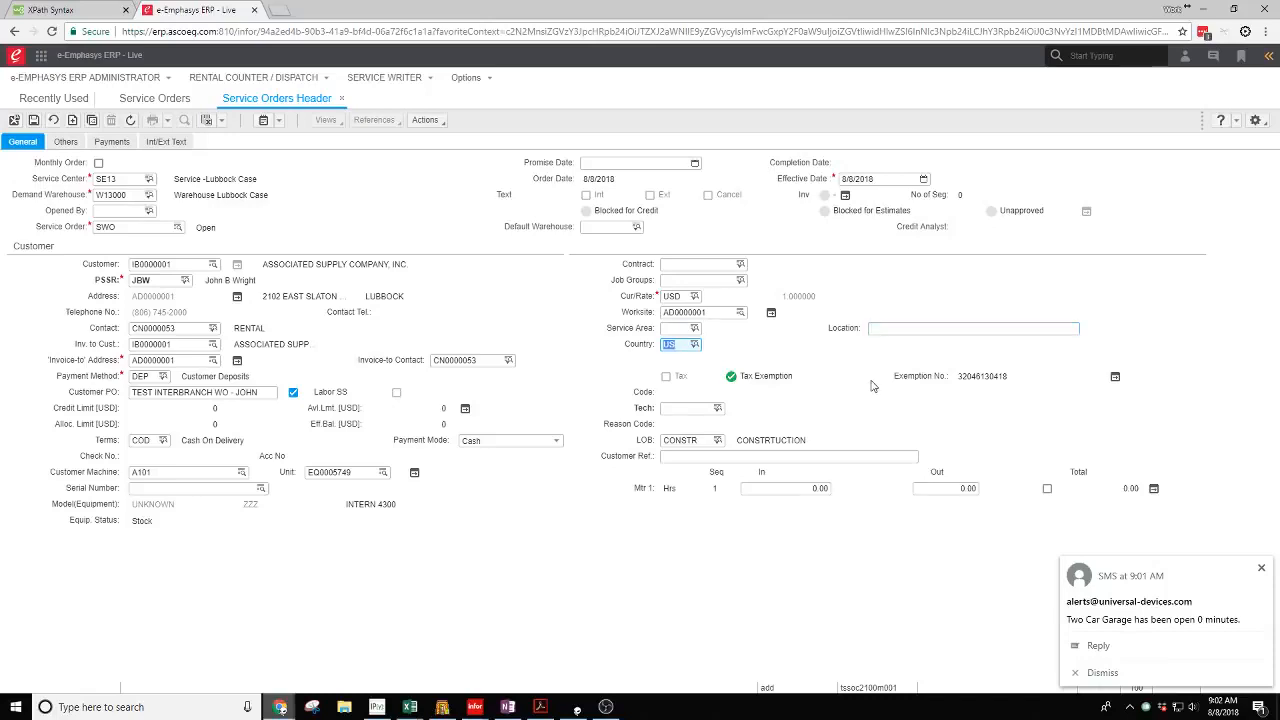
pyautogui.press('Tab')
pyautogui.hotkey('shift', 'Tab')
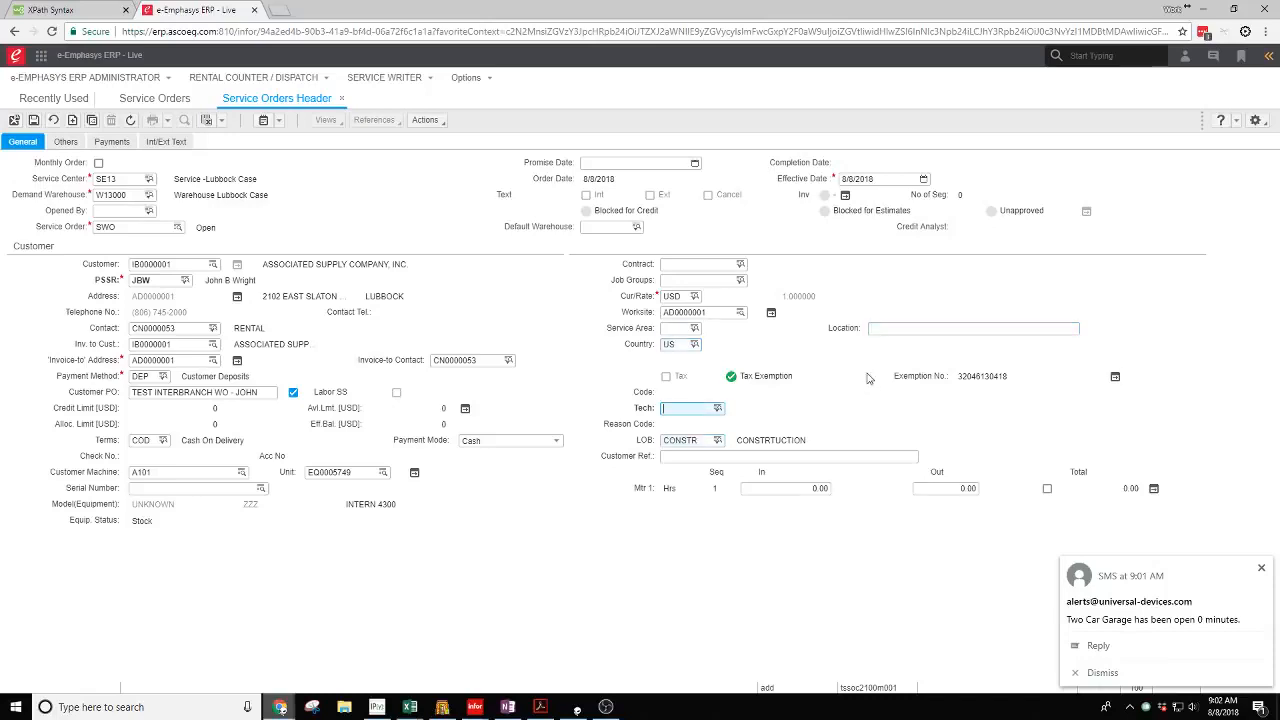
pyautogui.press('Tab')
pyautogui.press('Tab')
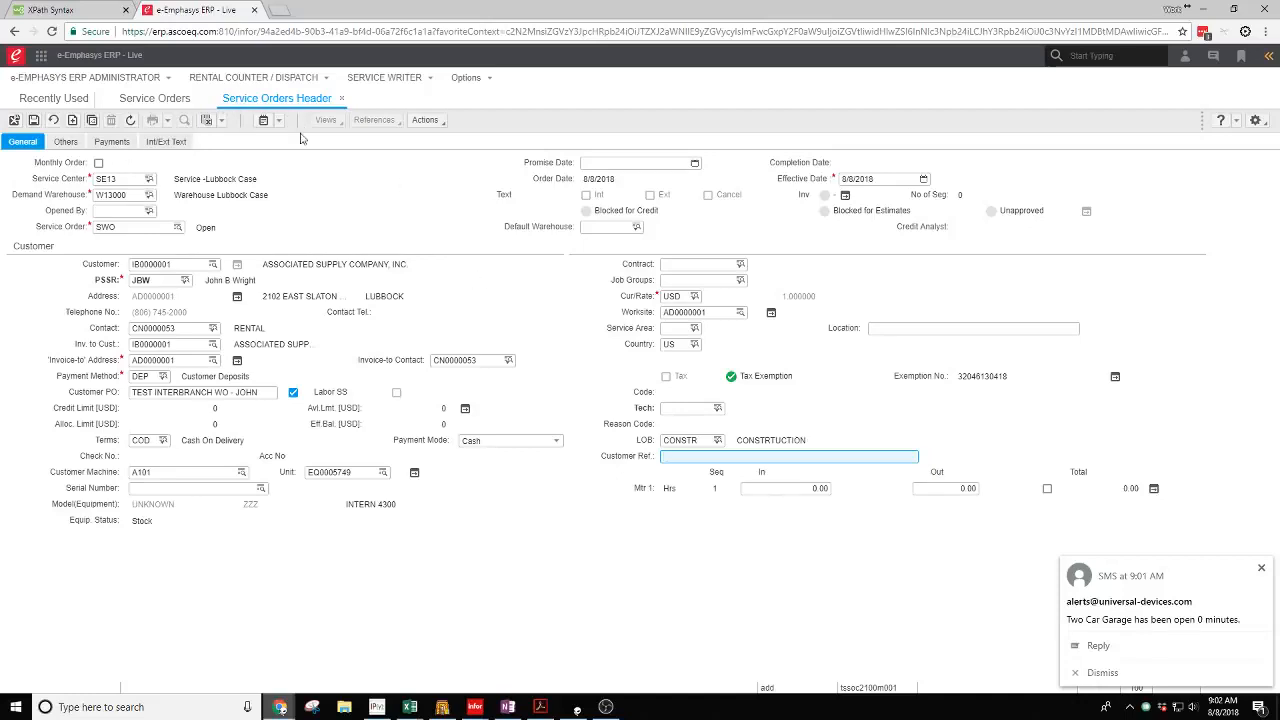
# Save the service order header and open the details of its first segment
pyautogui.click(34, 121)
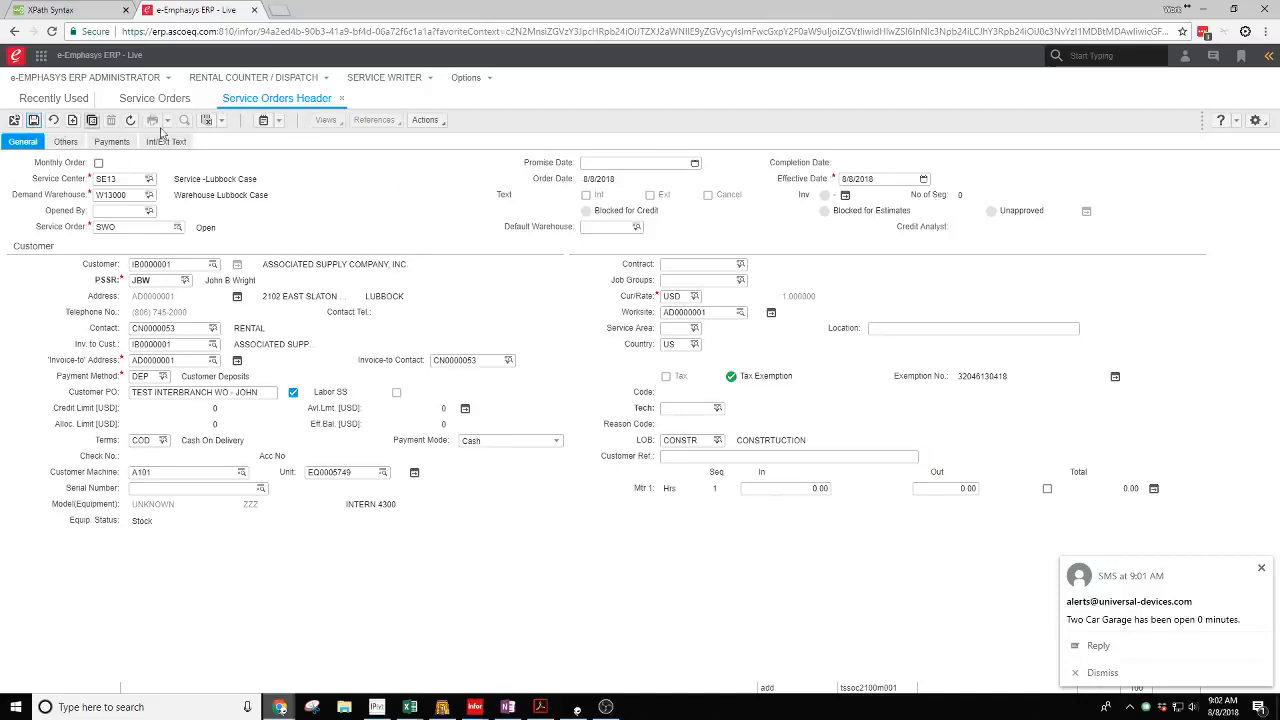
pyautogui.click(426, 120)
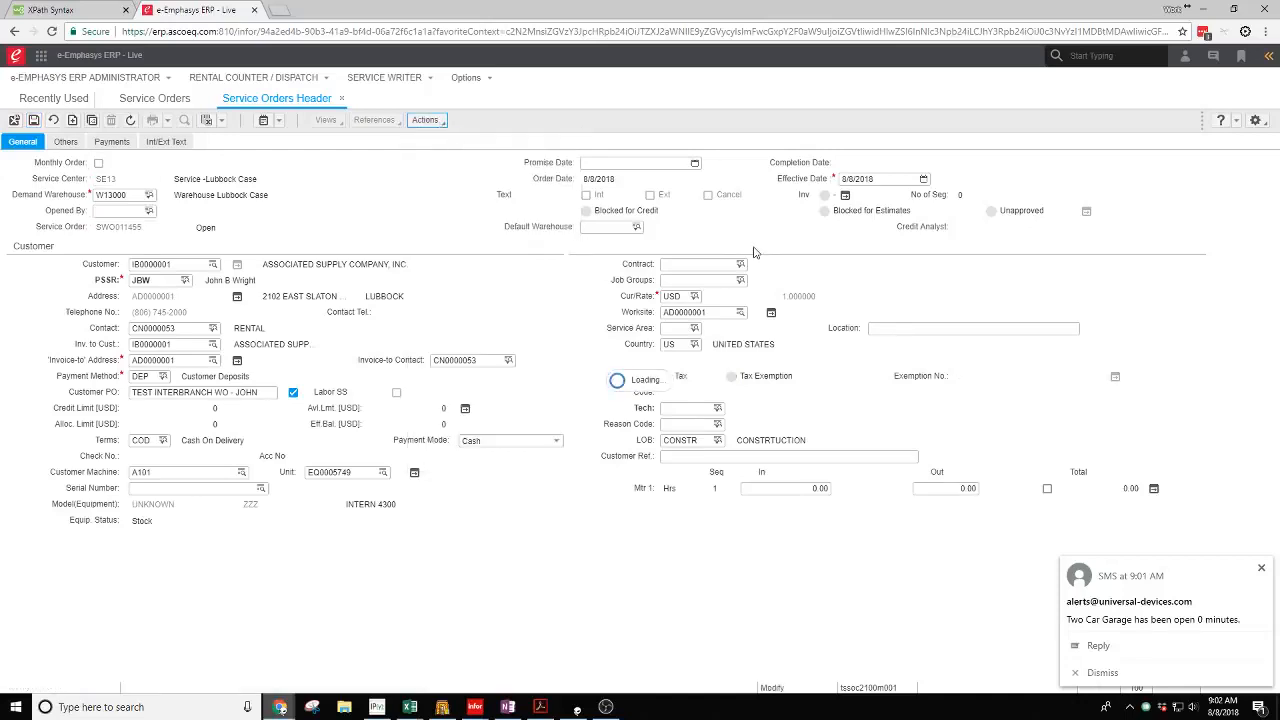
pyautogui.click(1100, 672)
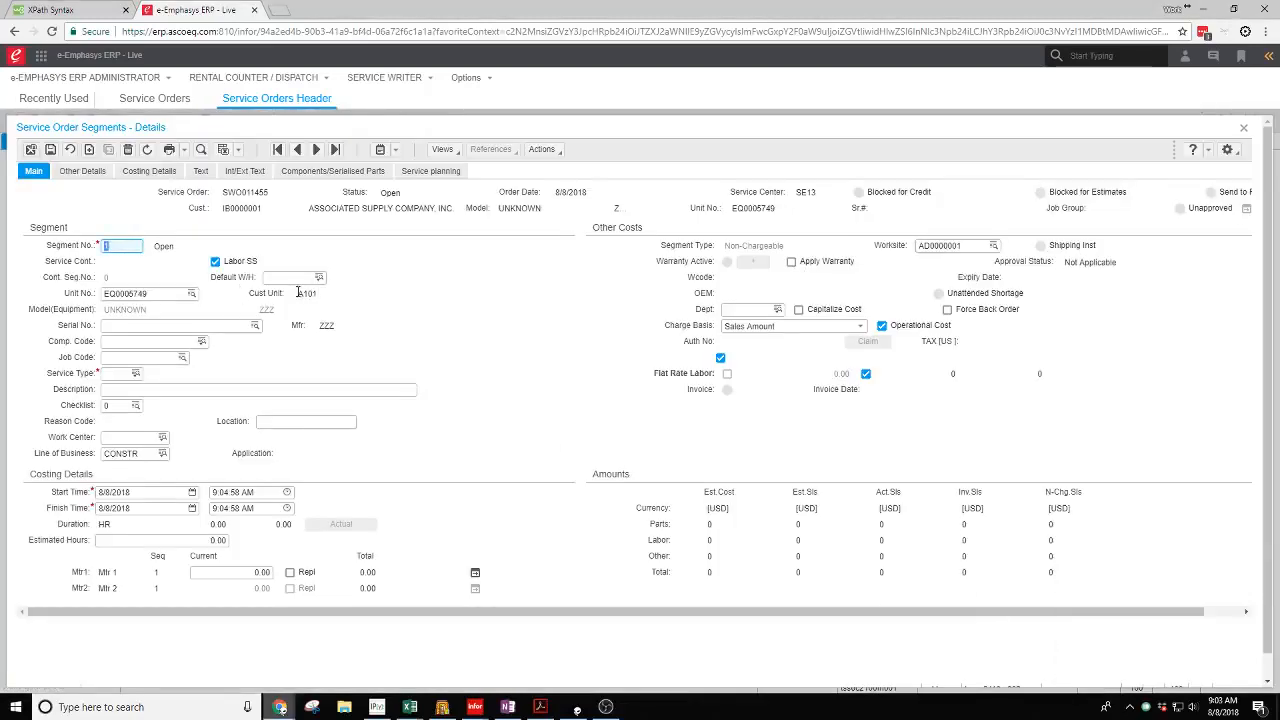
# Set the first segment's service type to REN (Rental), leaving its job code and description blank
pyautogui.press('Tab')
pyautogui.press('Tab')
pyautogui.press('Tab')
pyautogui.press('Tab')
pyautogui.press('Tab')
pyautogui.press('Tab')
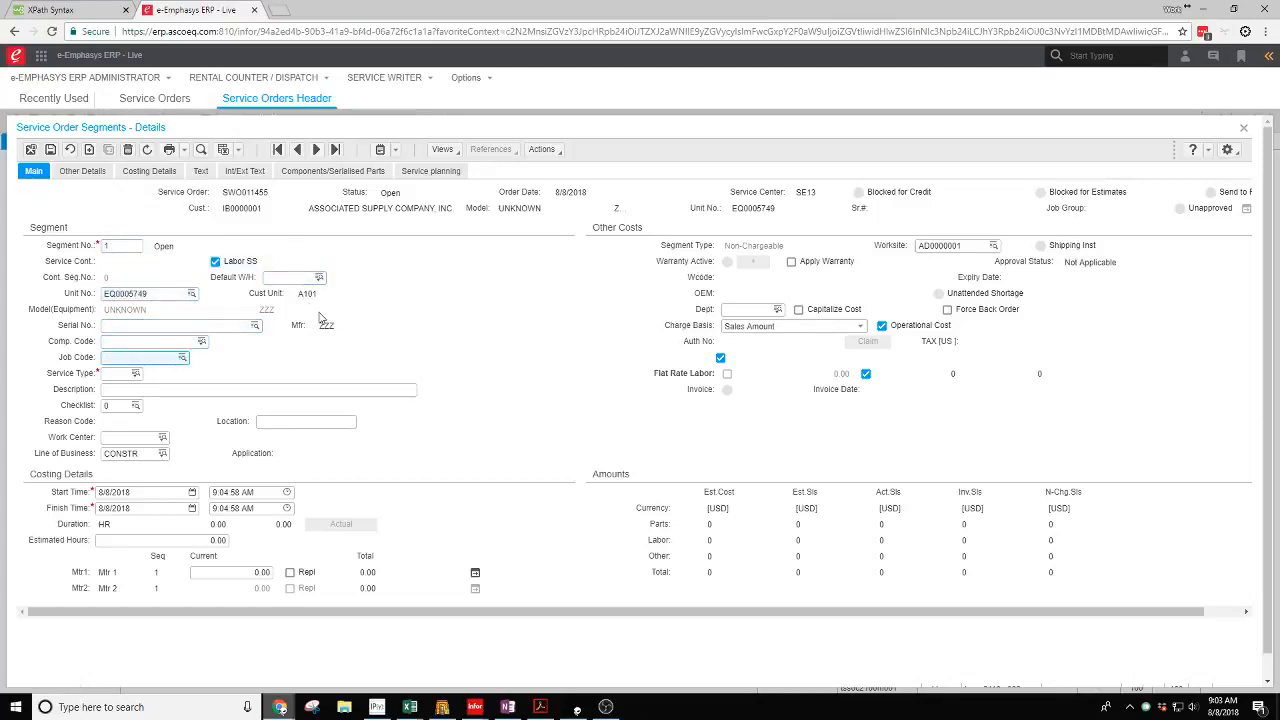
pyautogui.press('Tab')
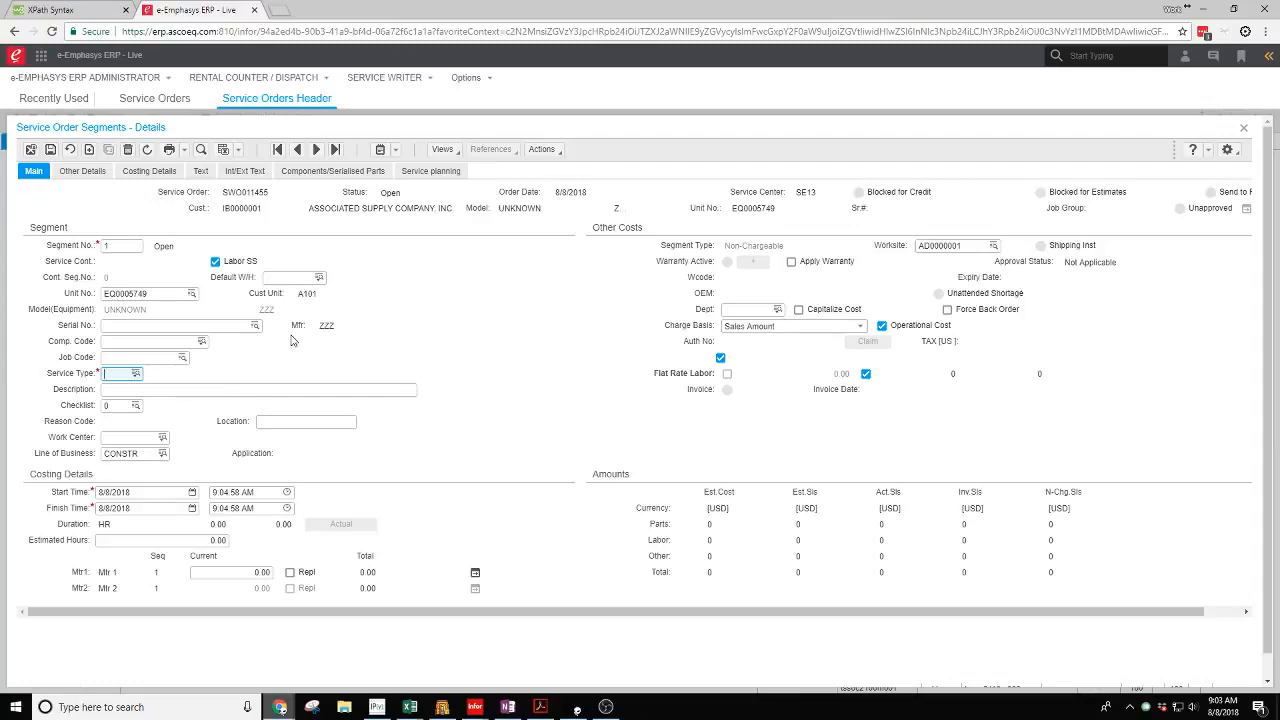
pyautogui.write('REN')
pyautogui.press('Tab')
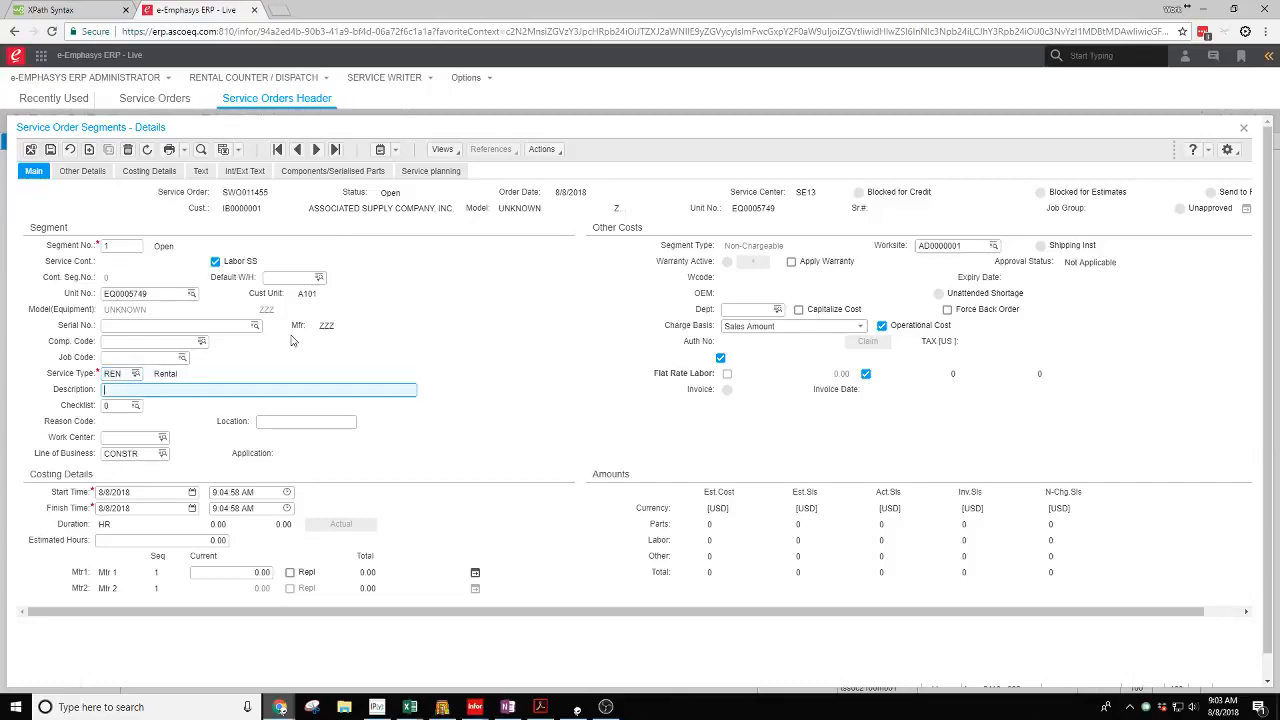
pyautogui.press('Tab')
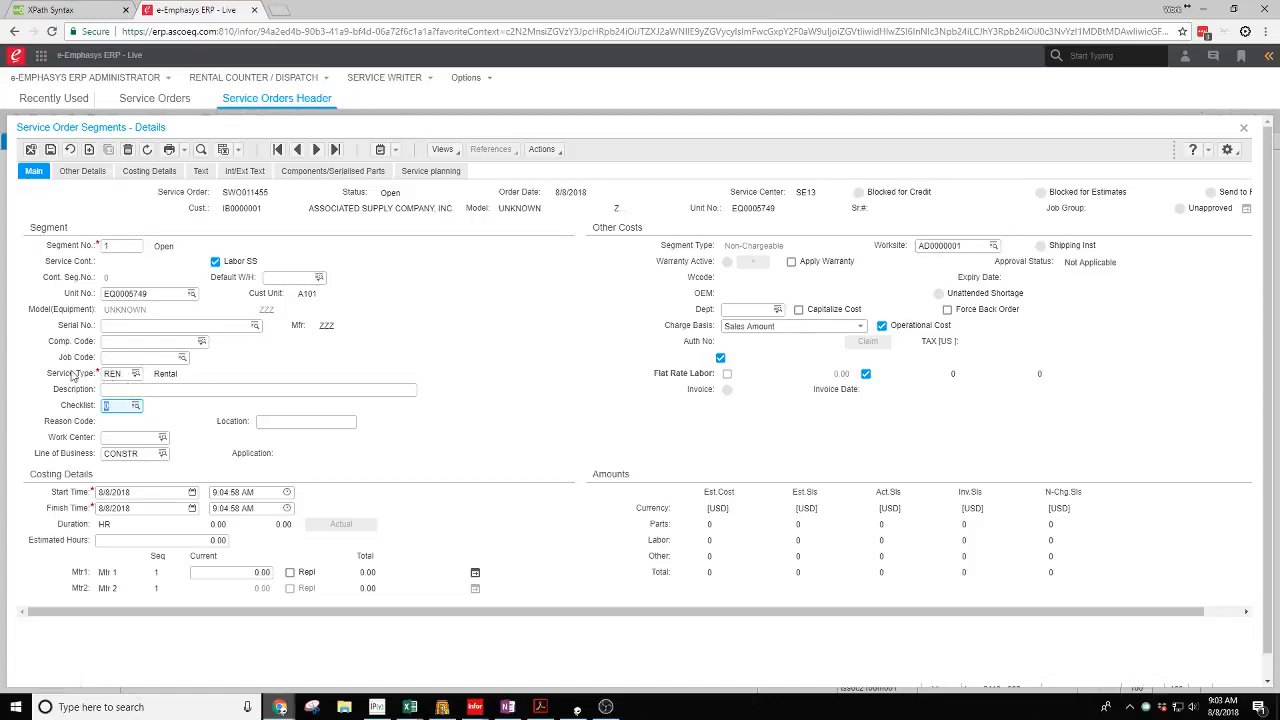
# Look up the rental departments starting with RE and assign RE01, Rental - Lubbock, as the segment's department
pyautogui.click(778, 310)
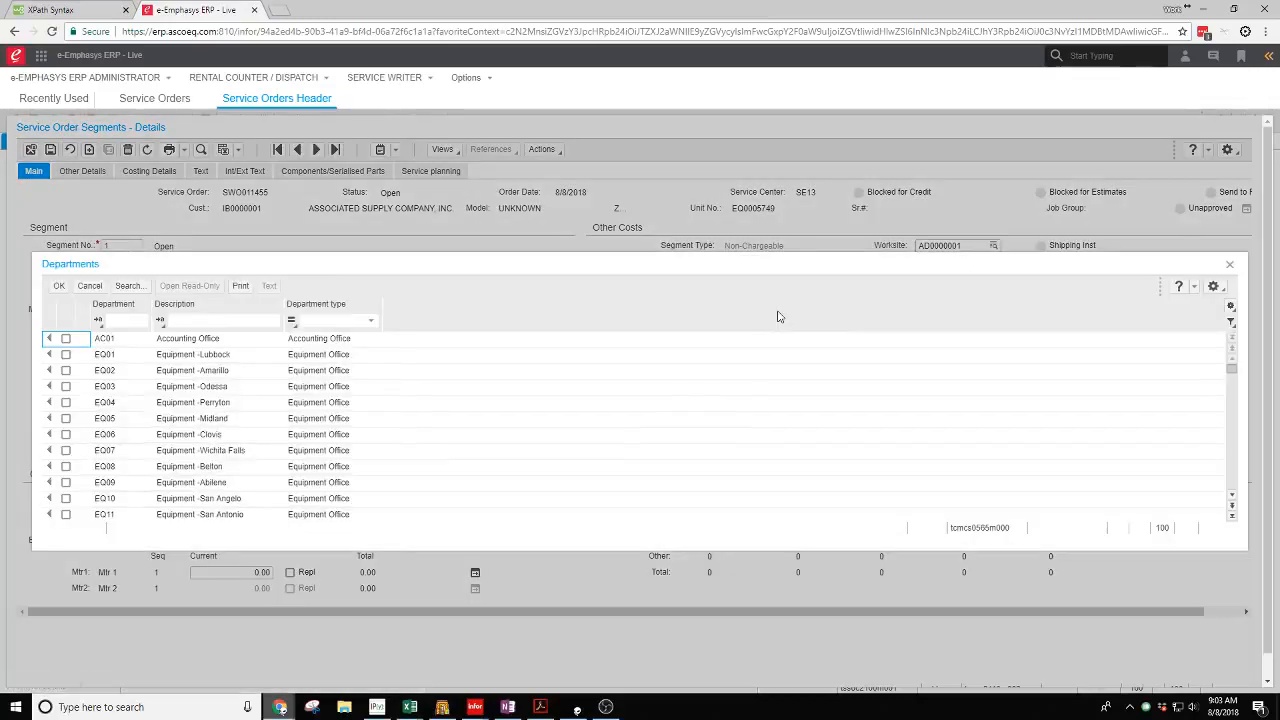
pyautogui.click(122, 322)
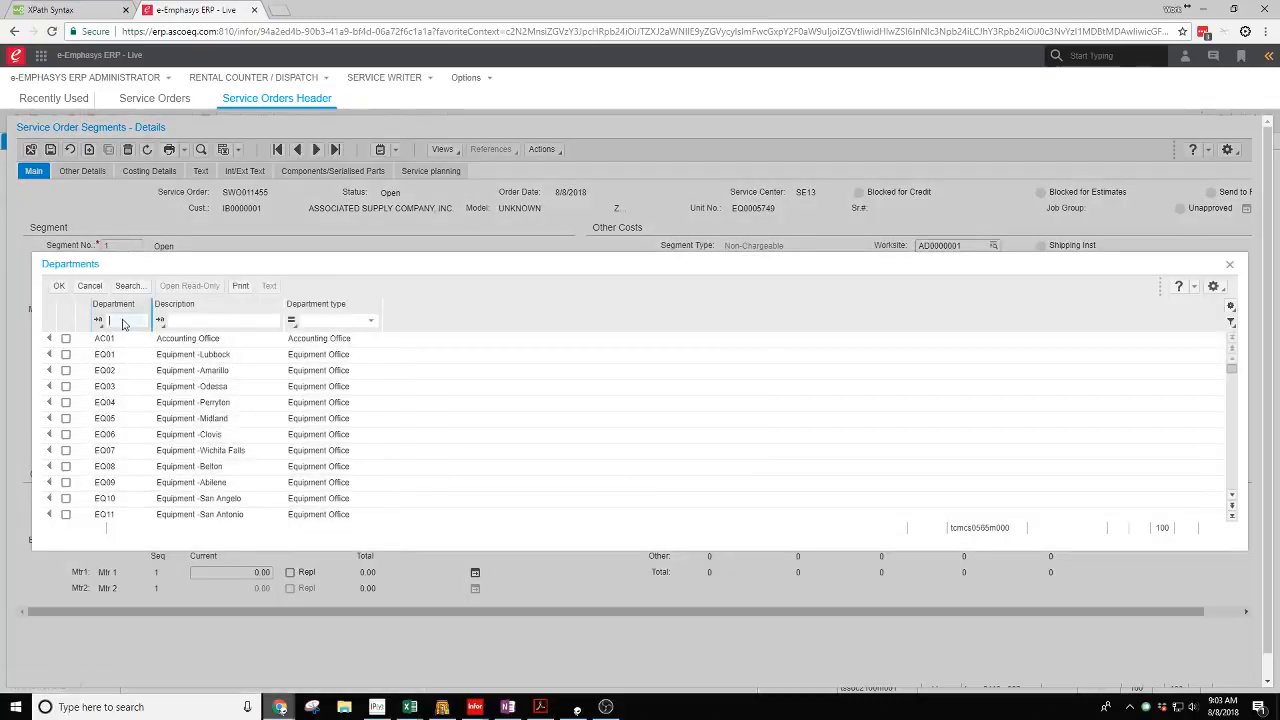
pyautogui.write('RE')
pyautogui.press('Return')
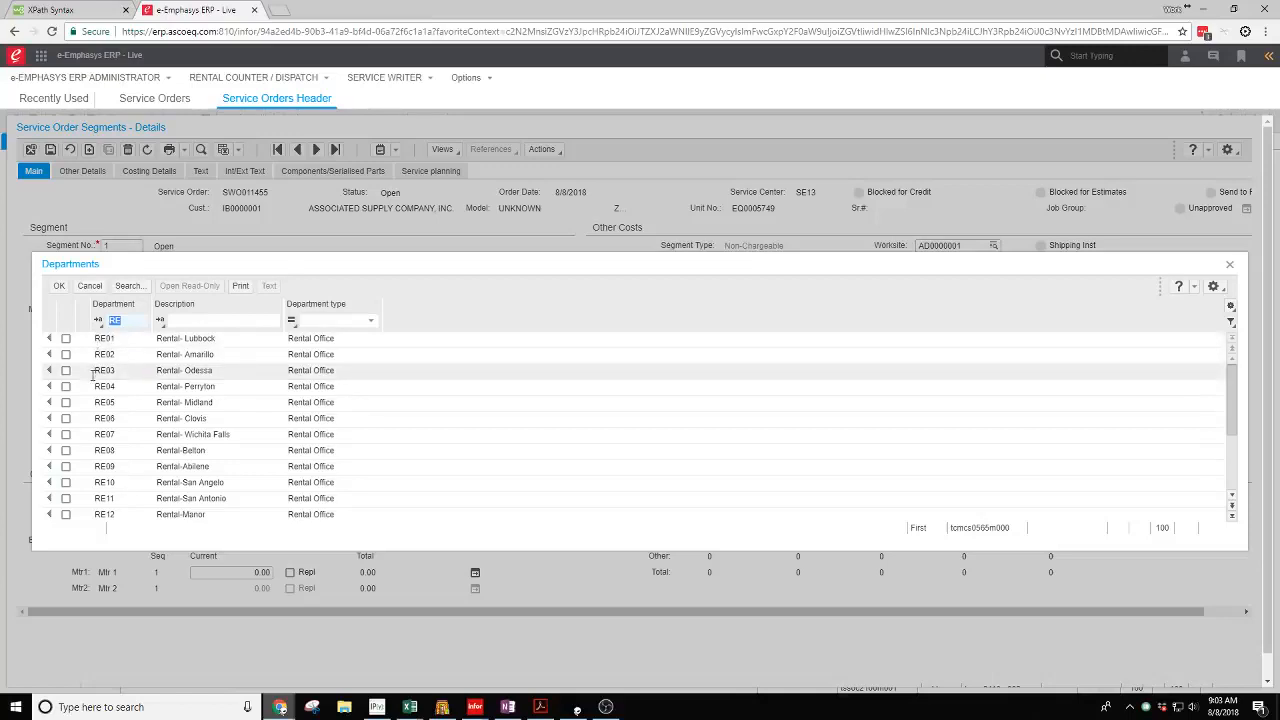
pyautogui.scroll(-1, 123, 493)
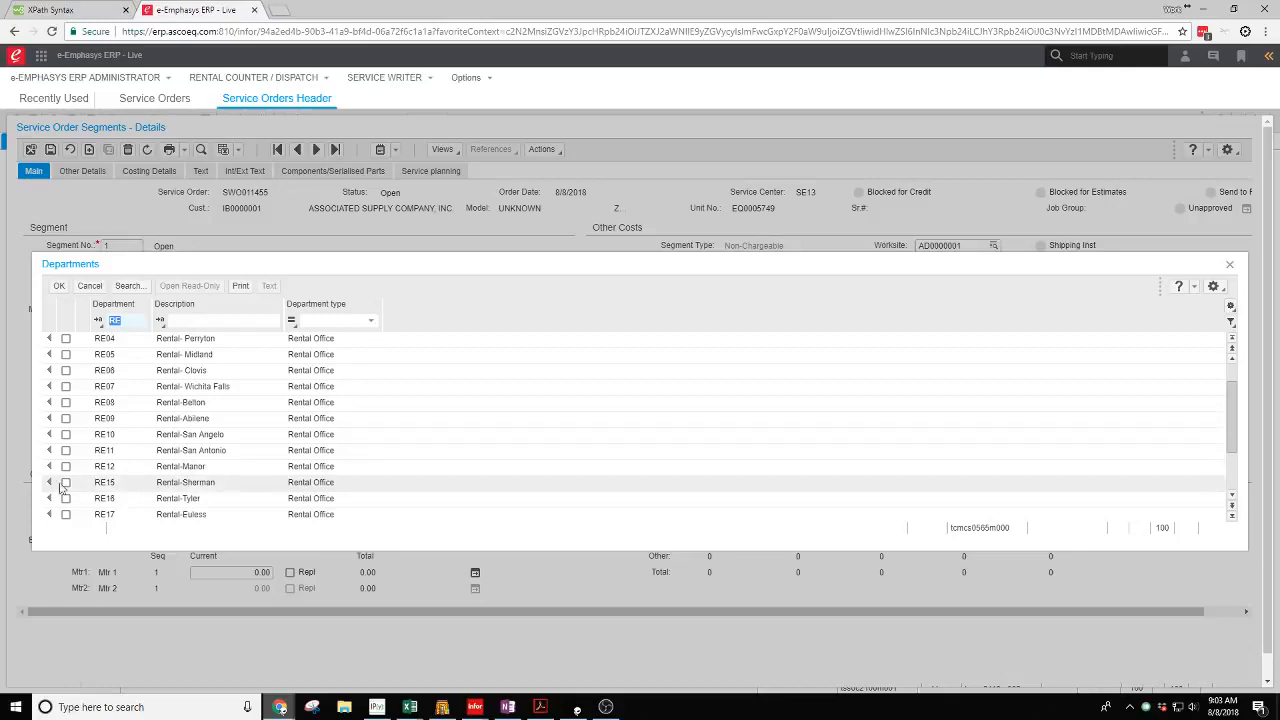
pyautogui.scroll(-2, 136, 486)
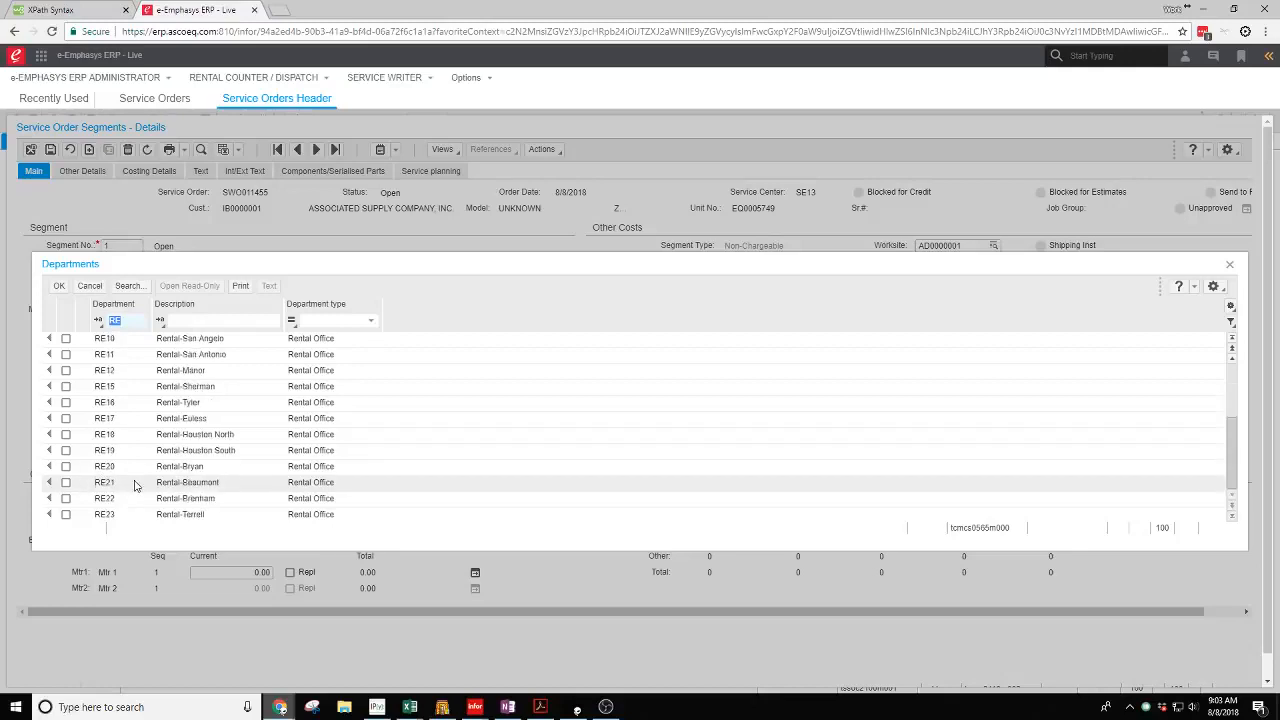
pyautogui.scroll(3, 136, 486)
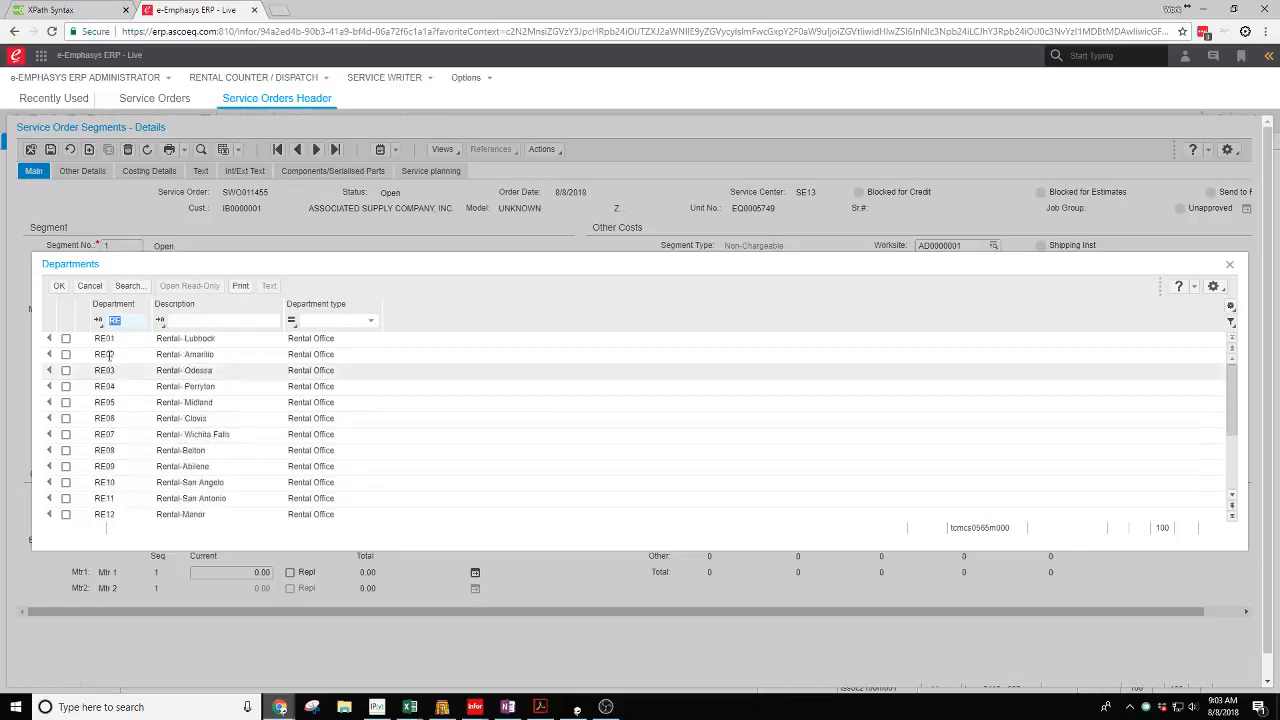
pyautogui.click(50, 341)
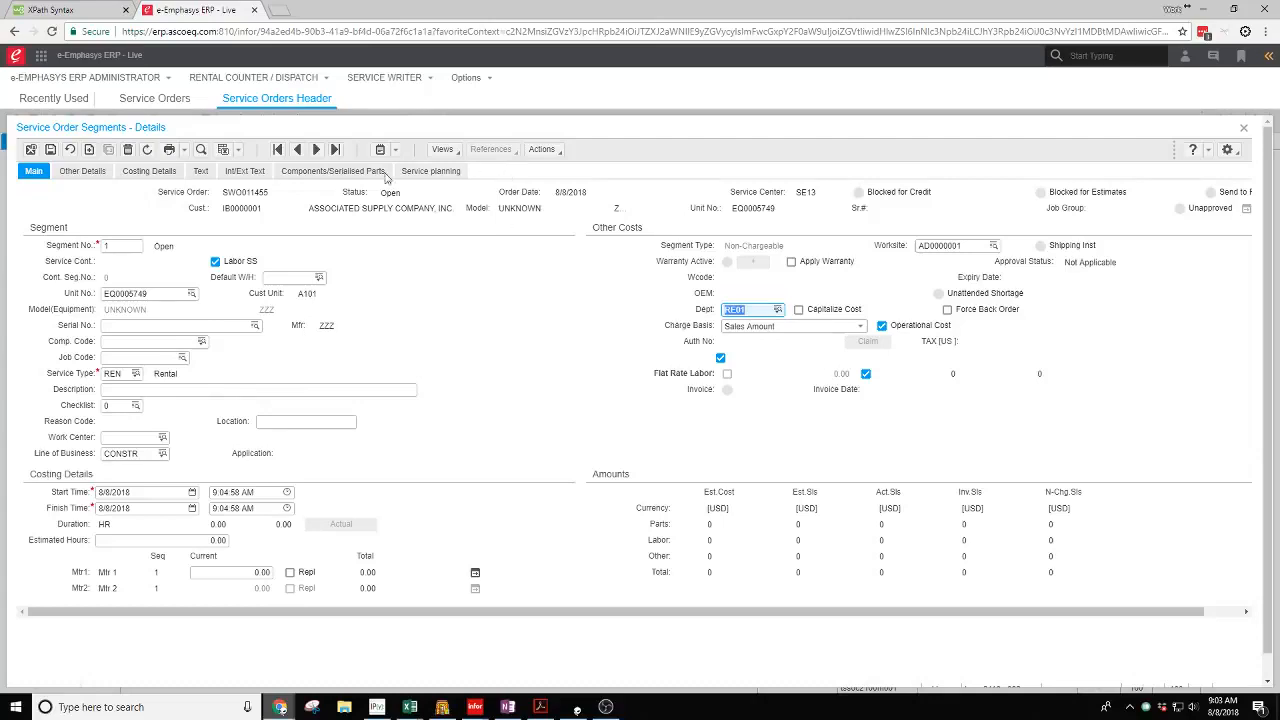
# Save the segment and release it
pyautogui.click(50, 149)
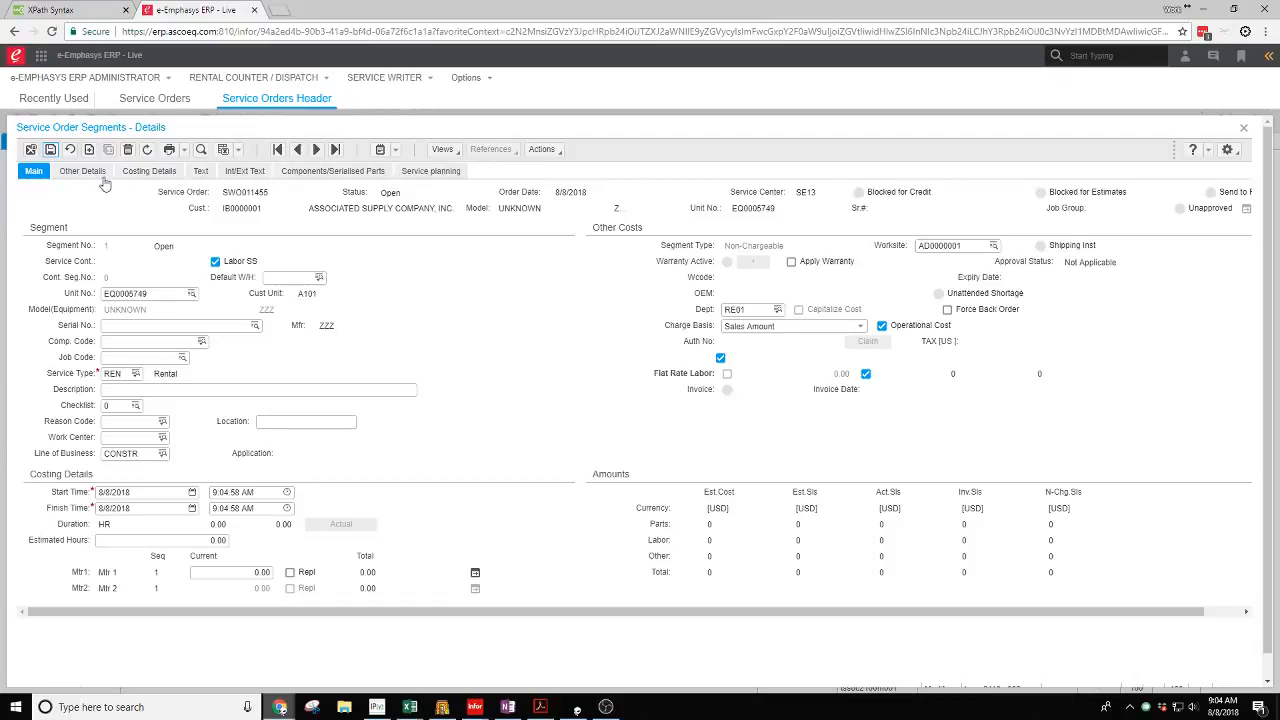
pyautogui.click(550, 149)
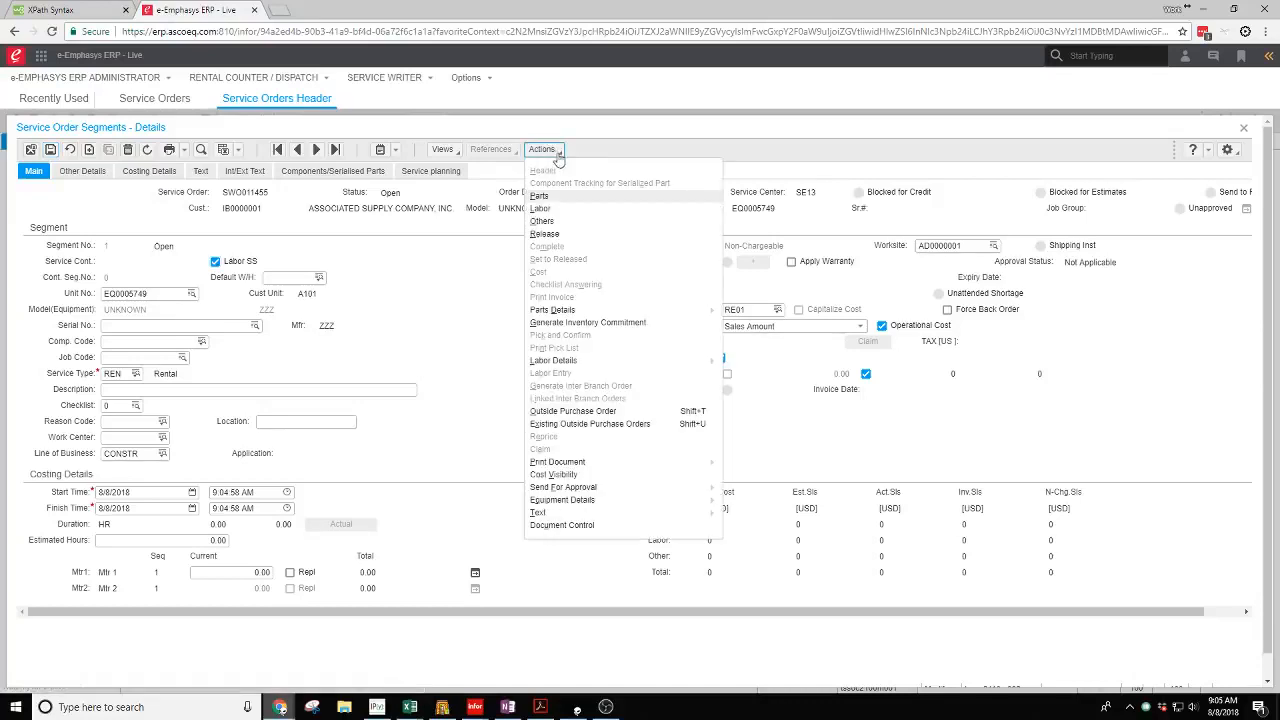
pyautogui.click(570, 240)
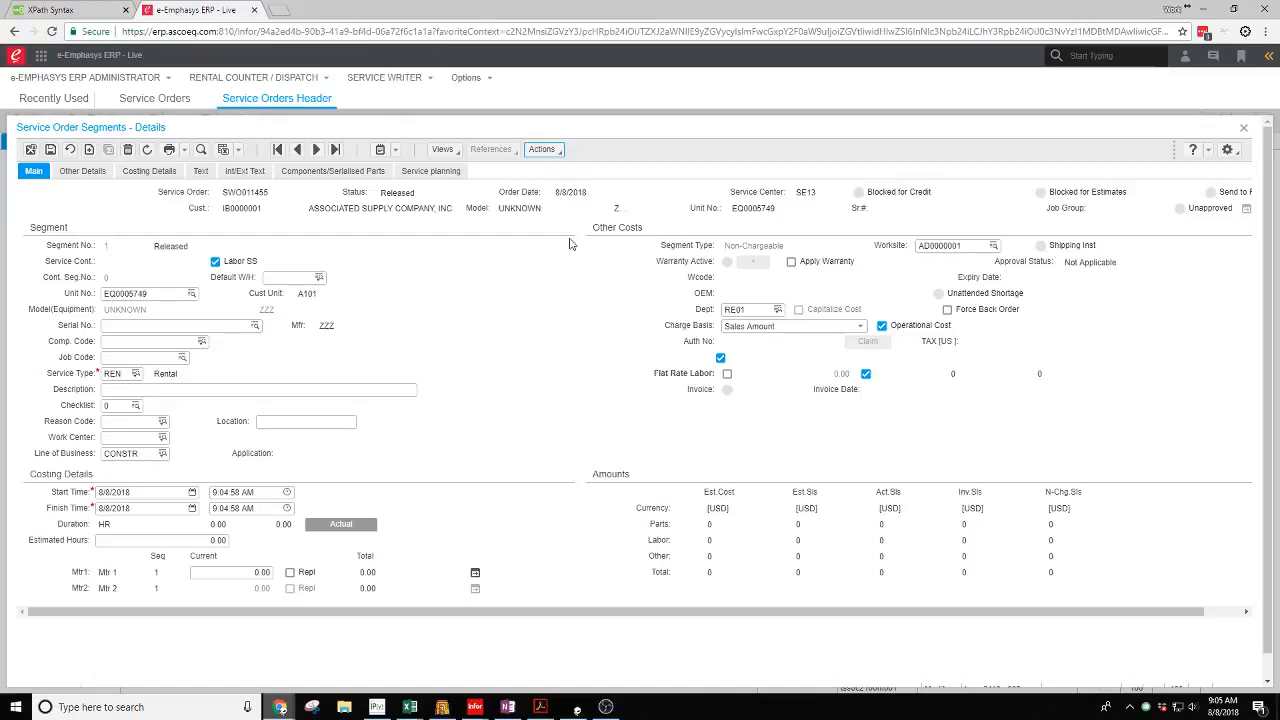
# Start generating an interbranch order for service center SE01, copying over the worksite address and customer PO number
pyautogui.click(545, 150)
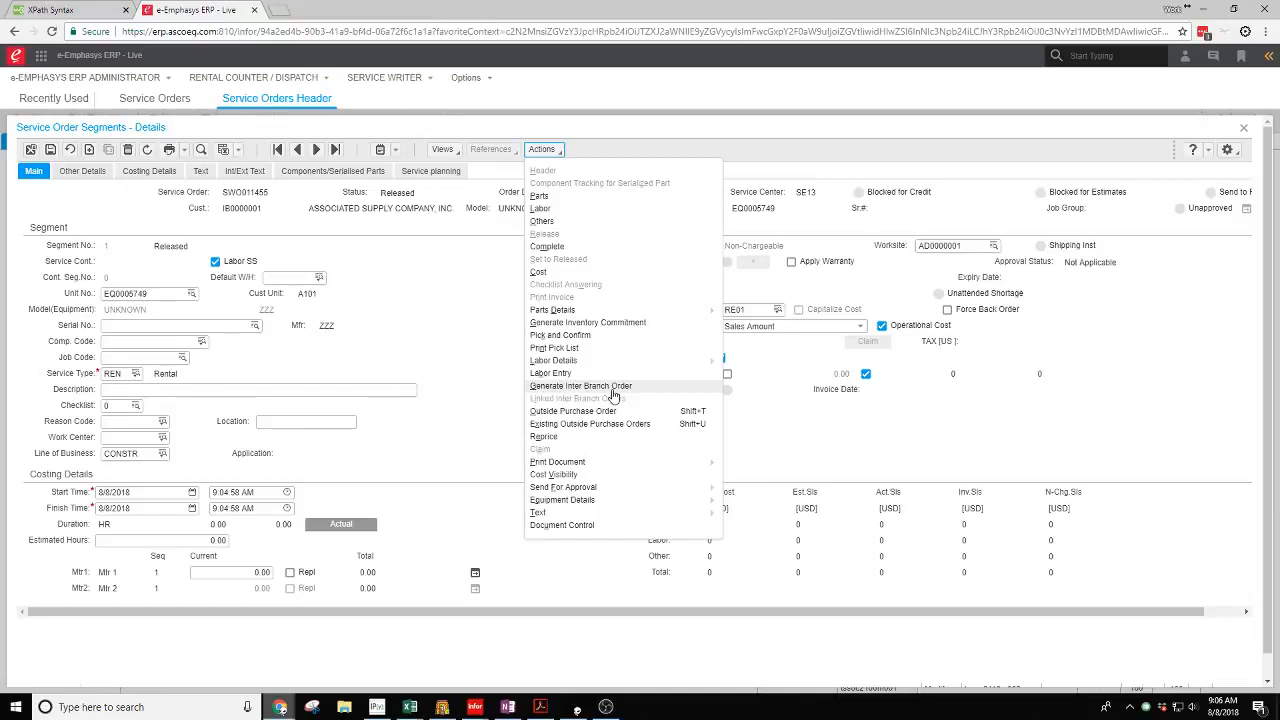
pyautogui.click(612, 388)
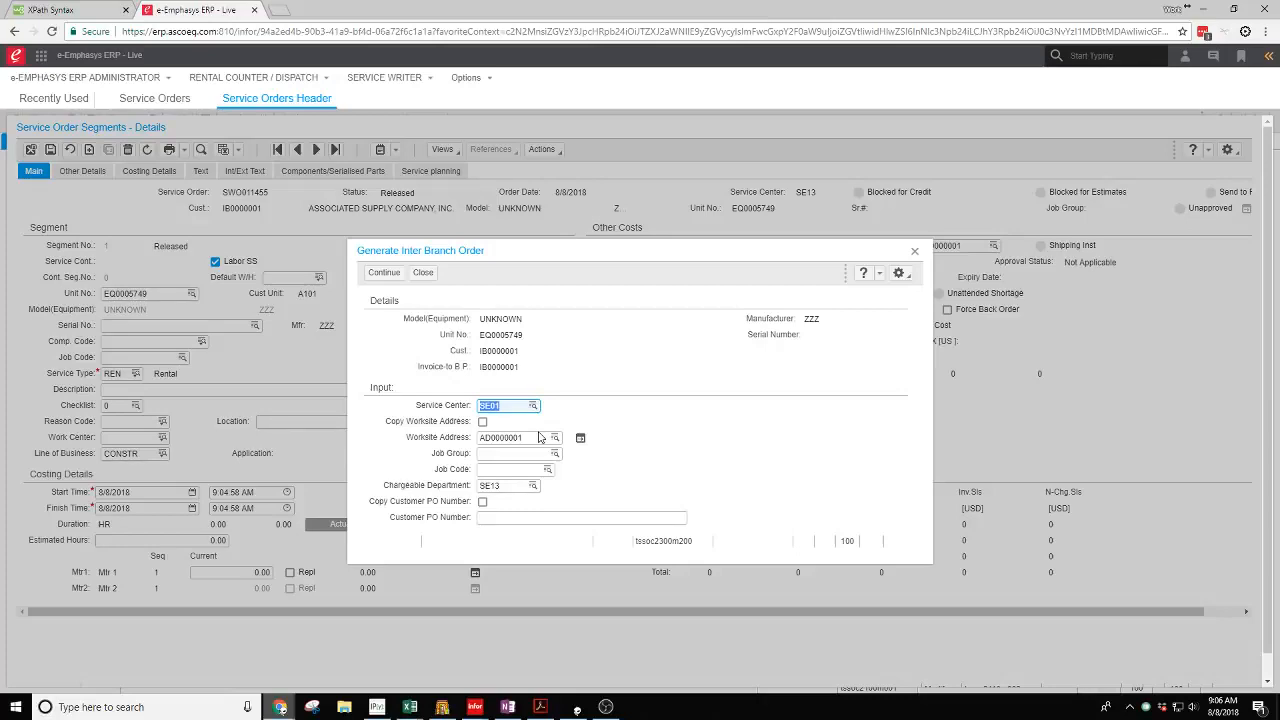
pyautogui.write('SE')
pyautogui.click(482, 422)
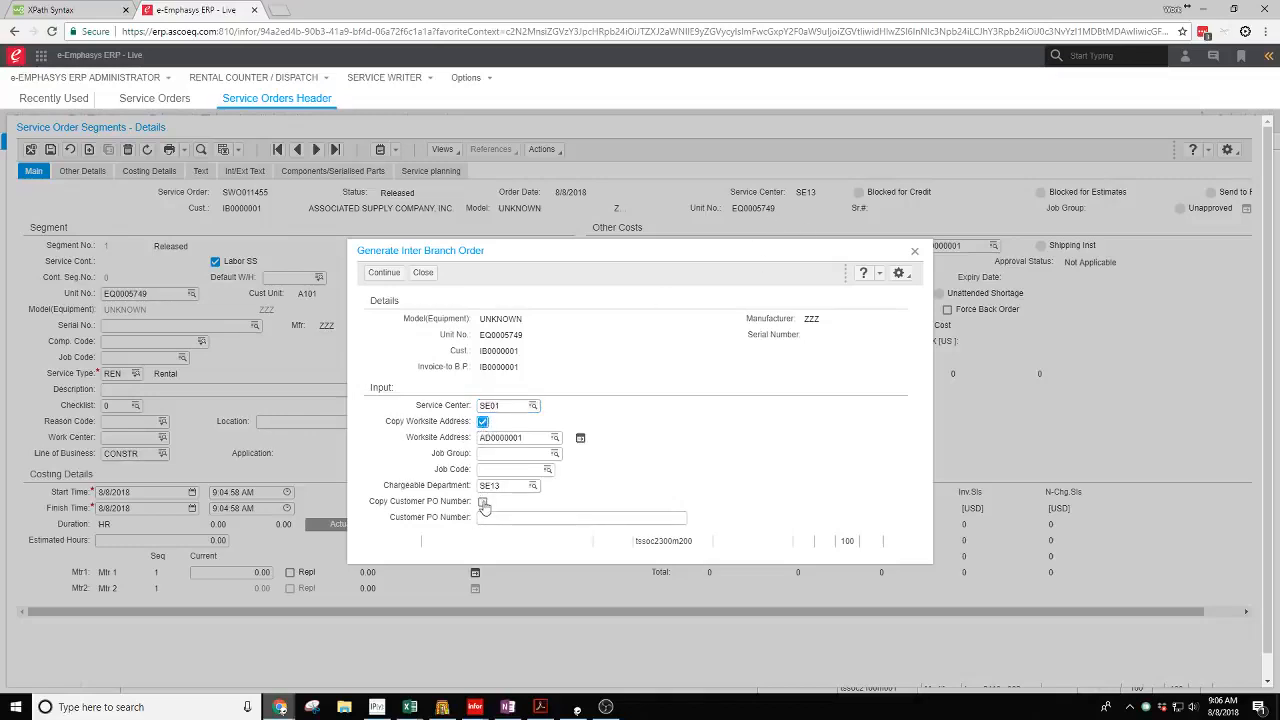
pyautogui.click(483, 501)
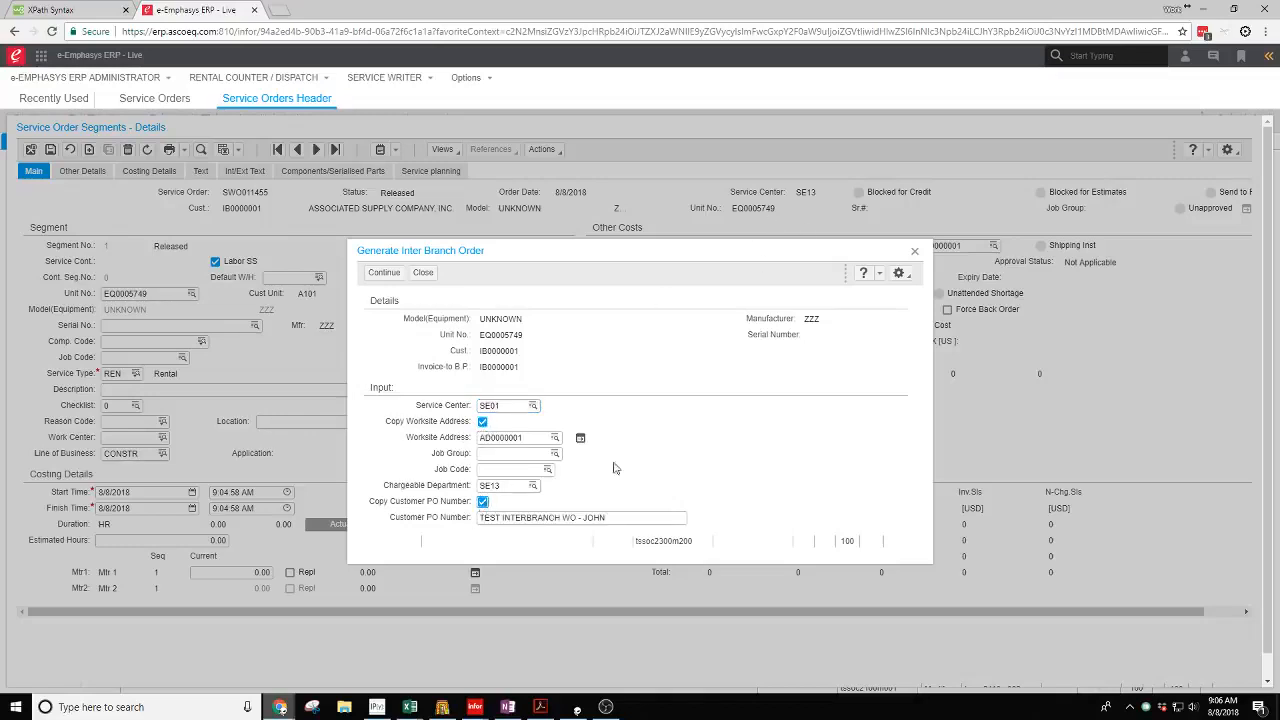
# Set the chargeable department to SE01 and generate the interbranch order
pyautogui.click(511, 486)
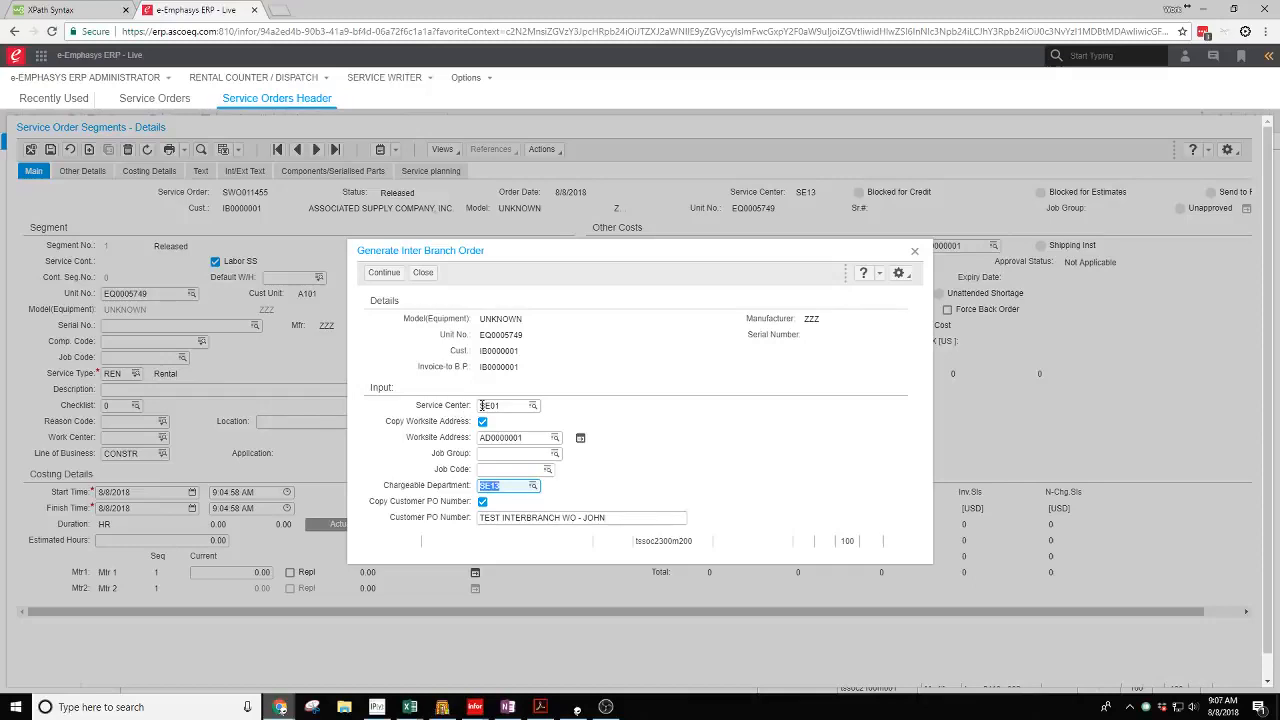
pyautogui.click(532, 488)
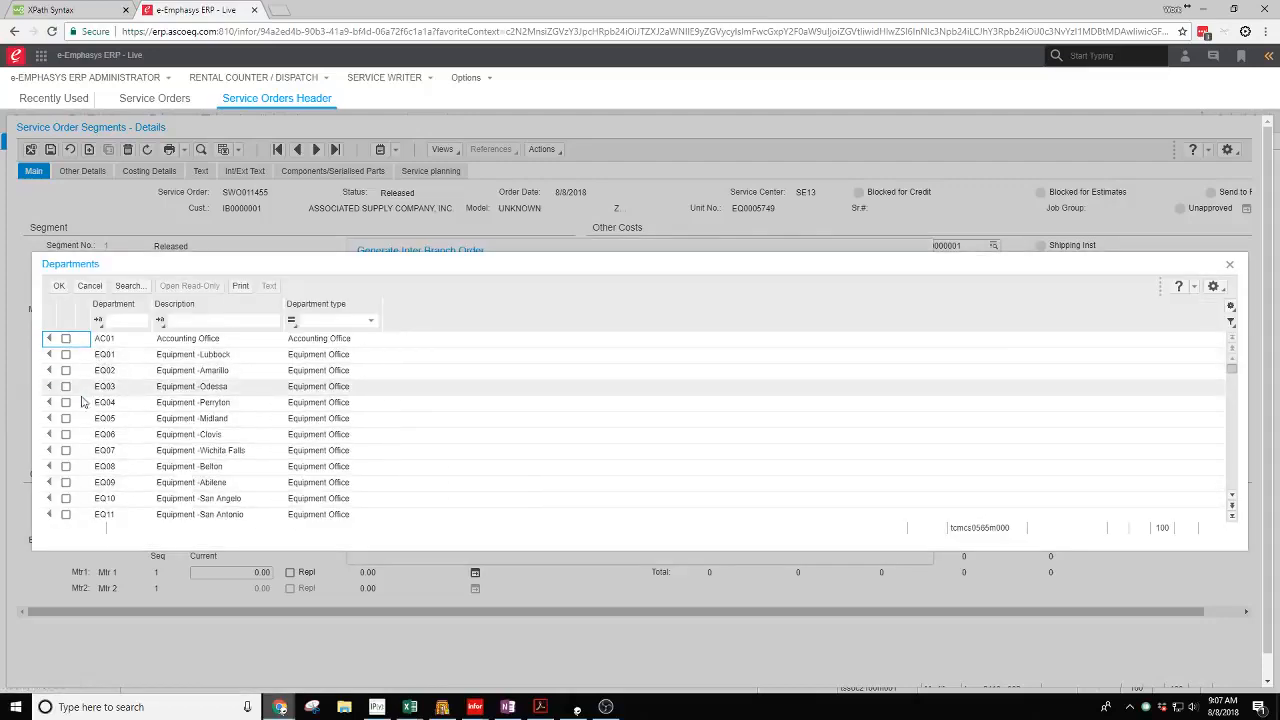
pyautogui.scroll(-3, 97, 475)
pyautogui.scroll(-3, 97, 478)
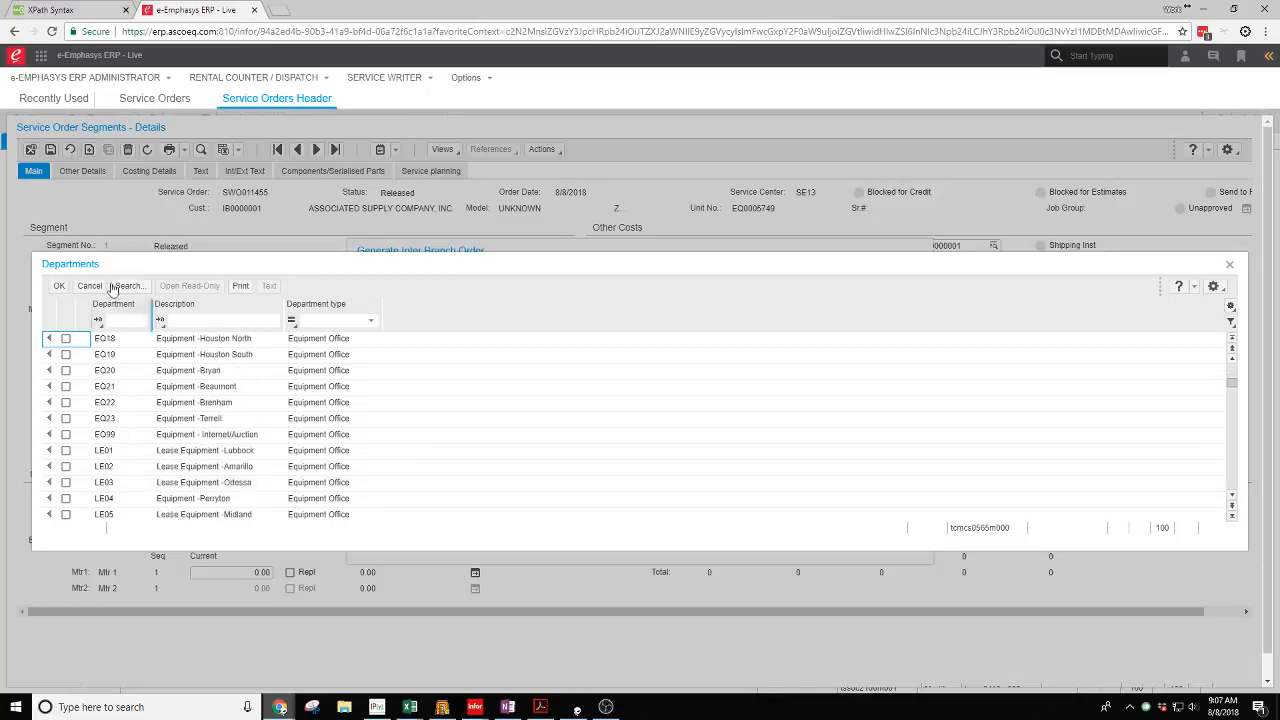
pyautogui.click(123, 322)
pyautogui.write('SE1')
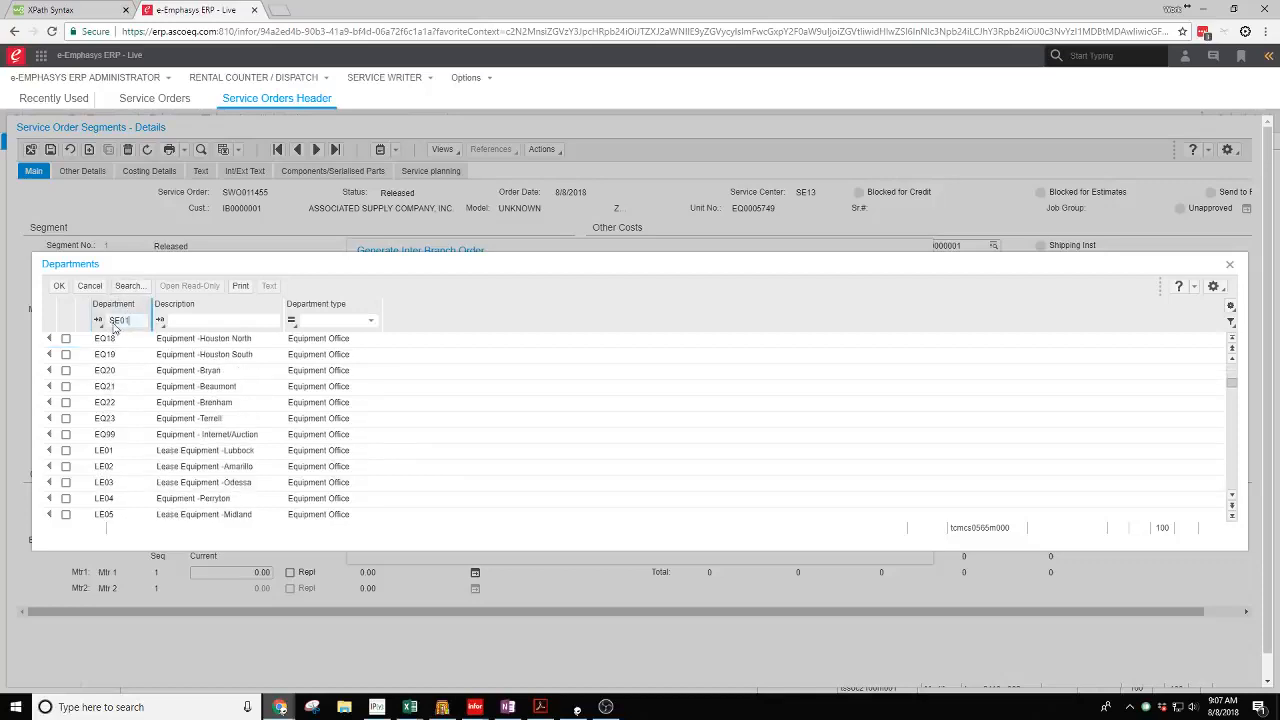
pyautogui.click(58, 287)
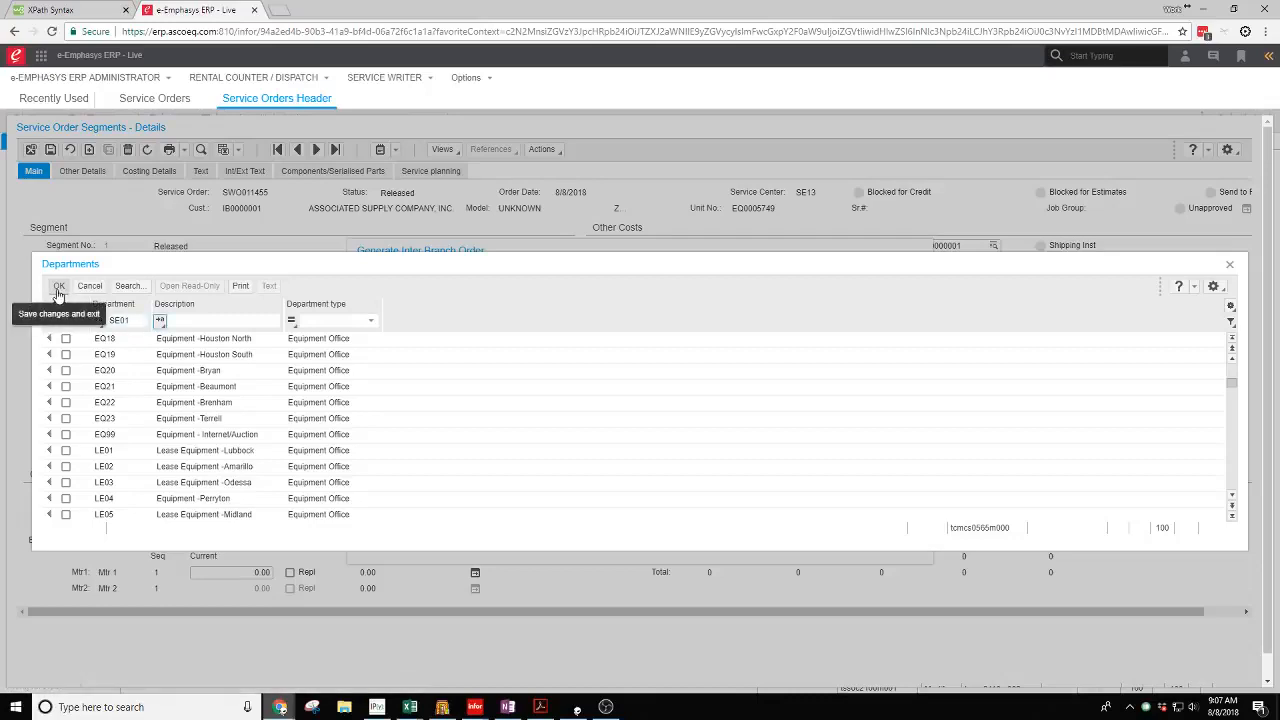
pyautogui.click(49, 338)
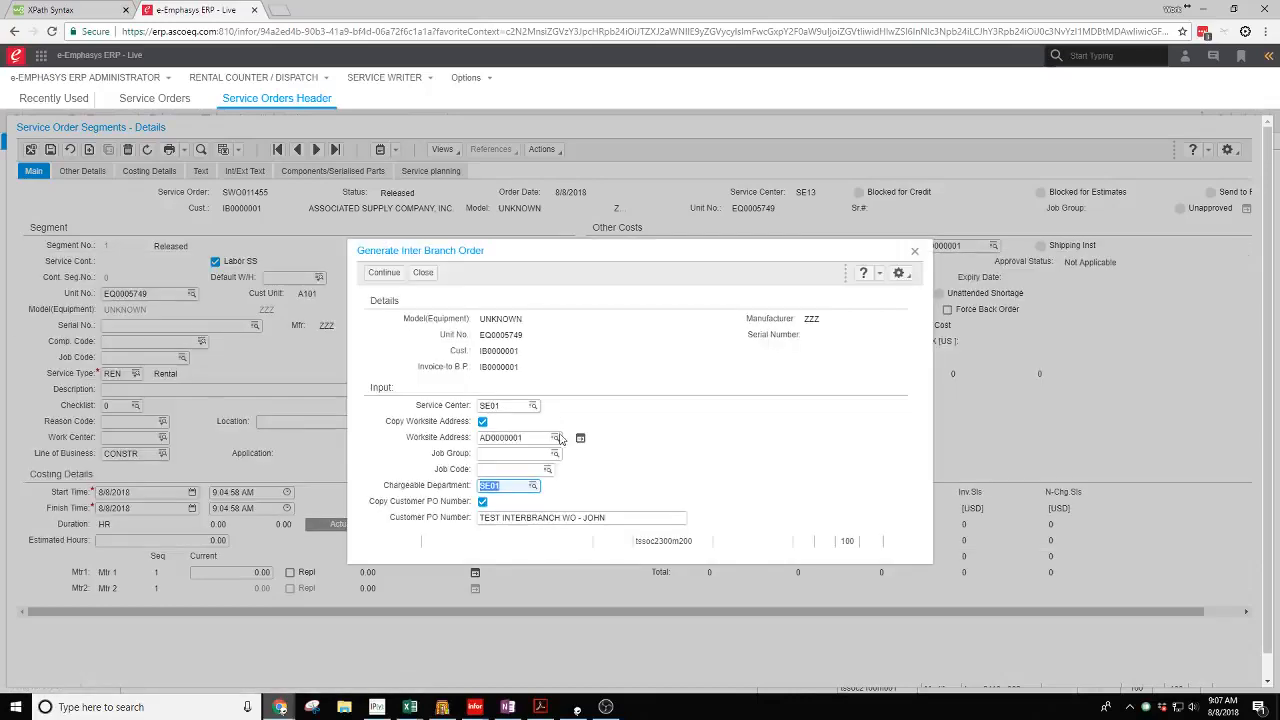
pyautogui.click(384, 273)
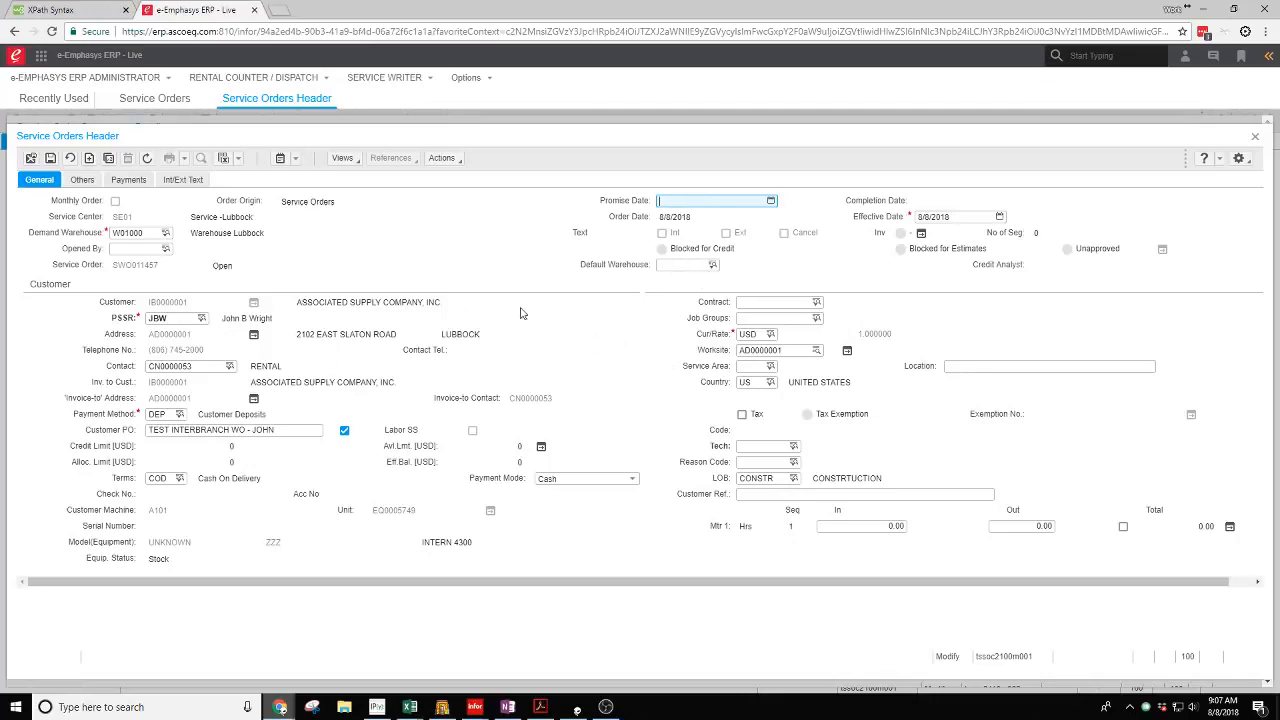
# Check the service center and order number on the generated order's header, and open its first segment's details
pyautogui.moveTo(140, 219); pyautogui.dragTo(113, 224)
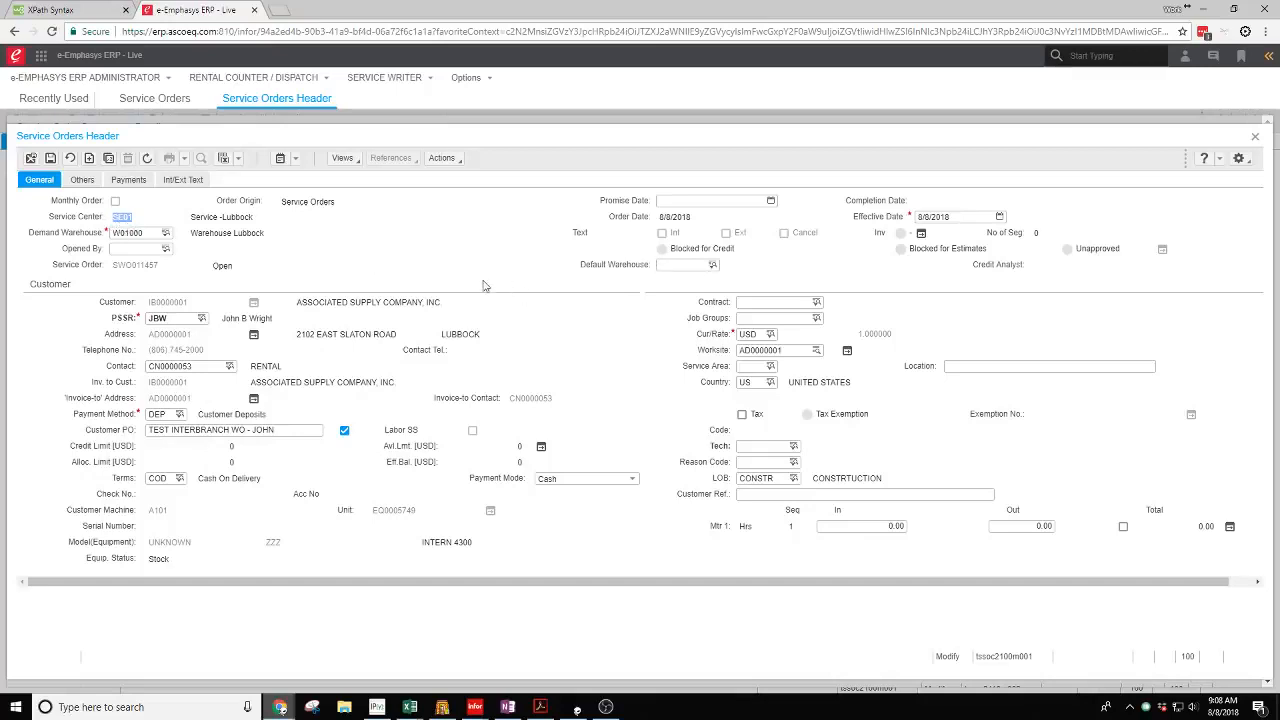
pyautogui.moveTo(166, 268); pyautogui.dragTo(112, 268)
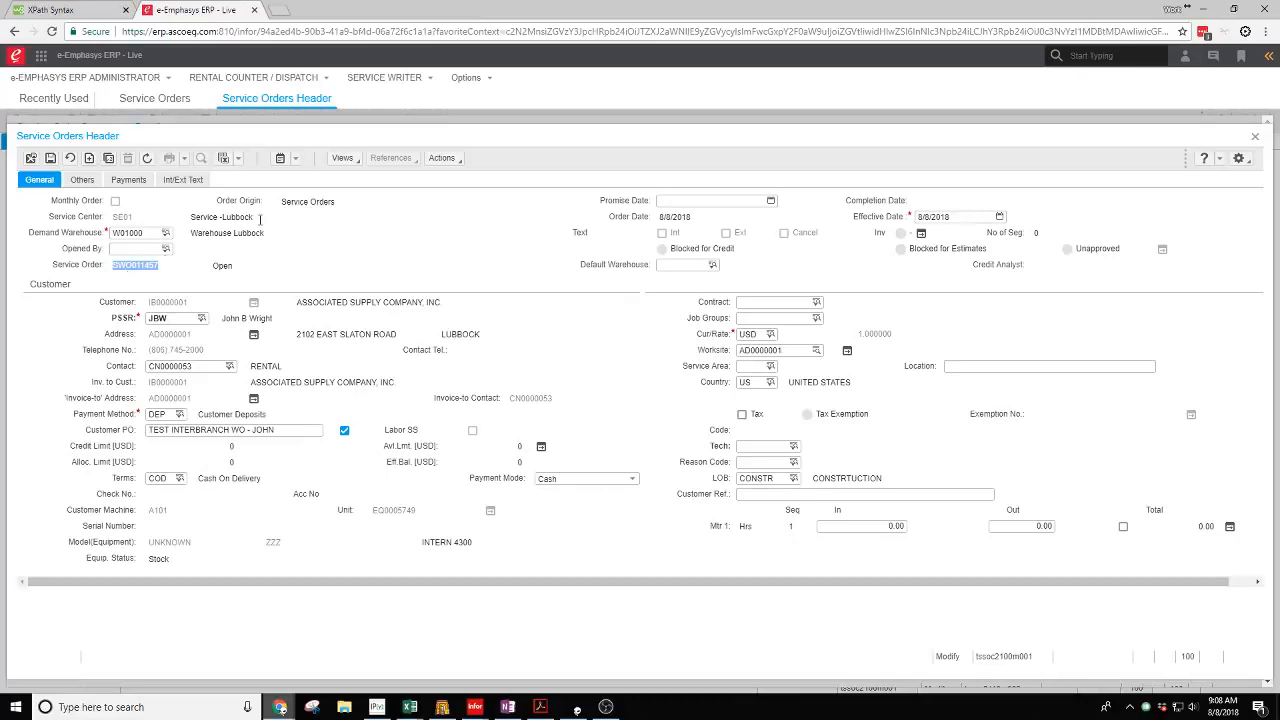
pyautogui.click(450, 160)
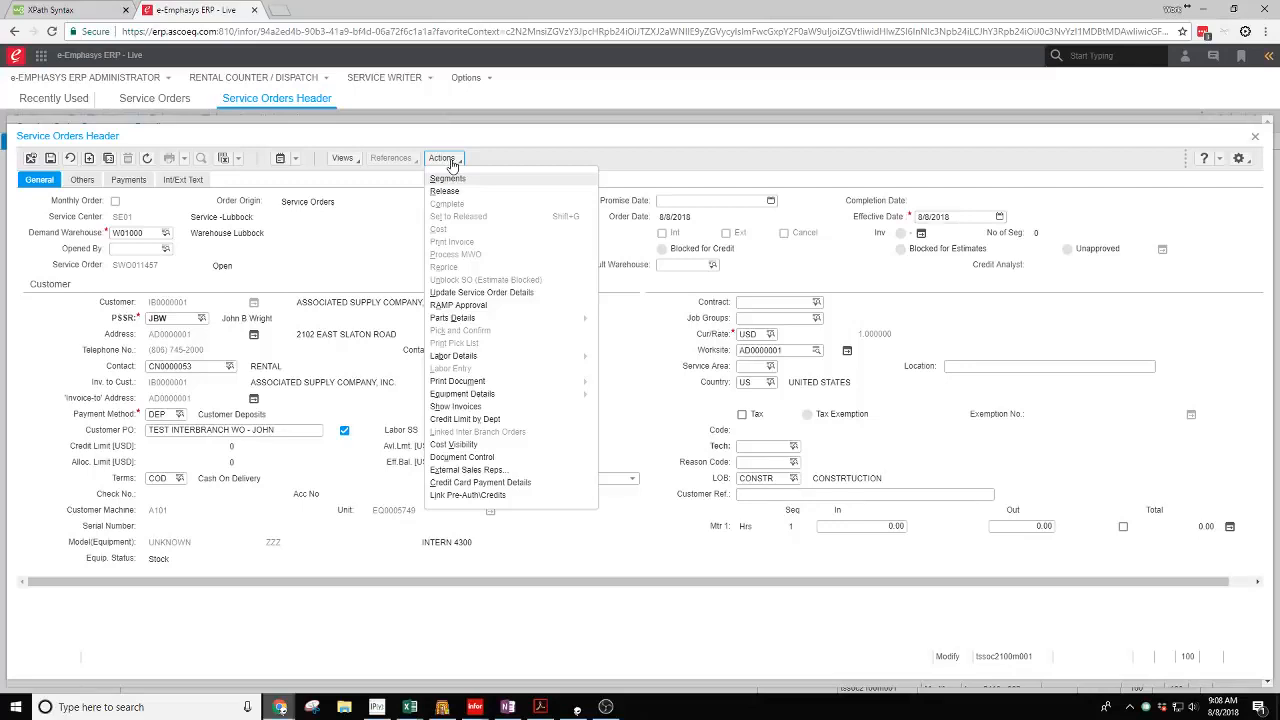
pyautogui.click(457, 181)
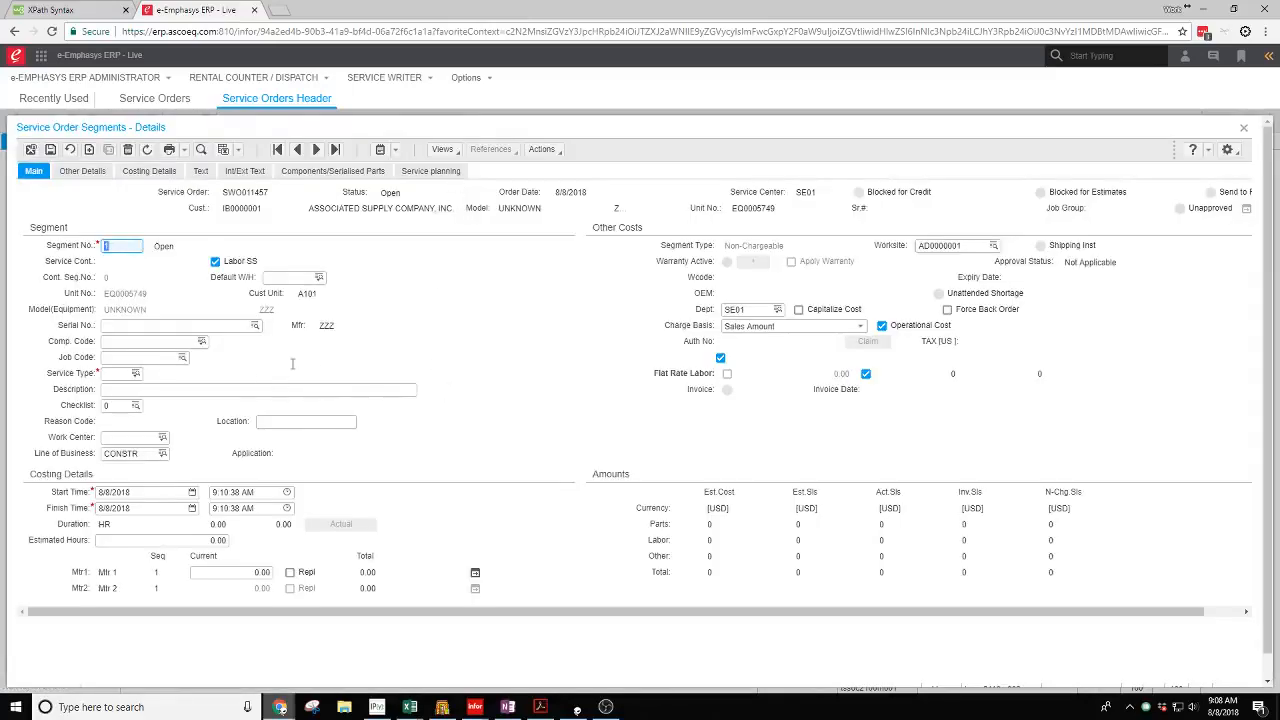
# Find service type REN (Rental) in the service types list and assign it to the generated order's segment
pyautogui.click(108, 374)
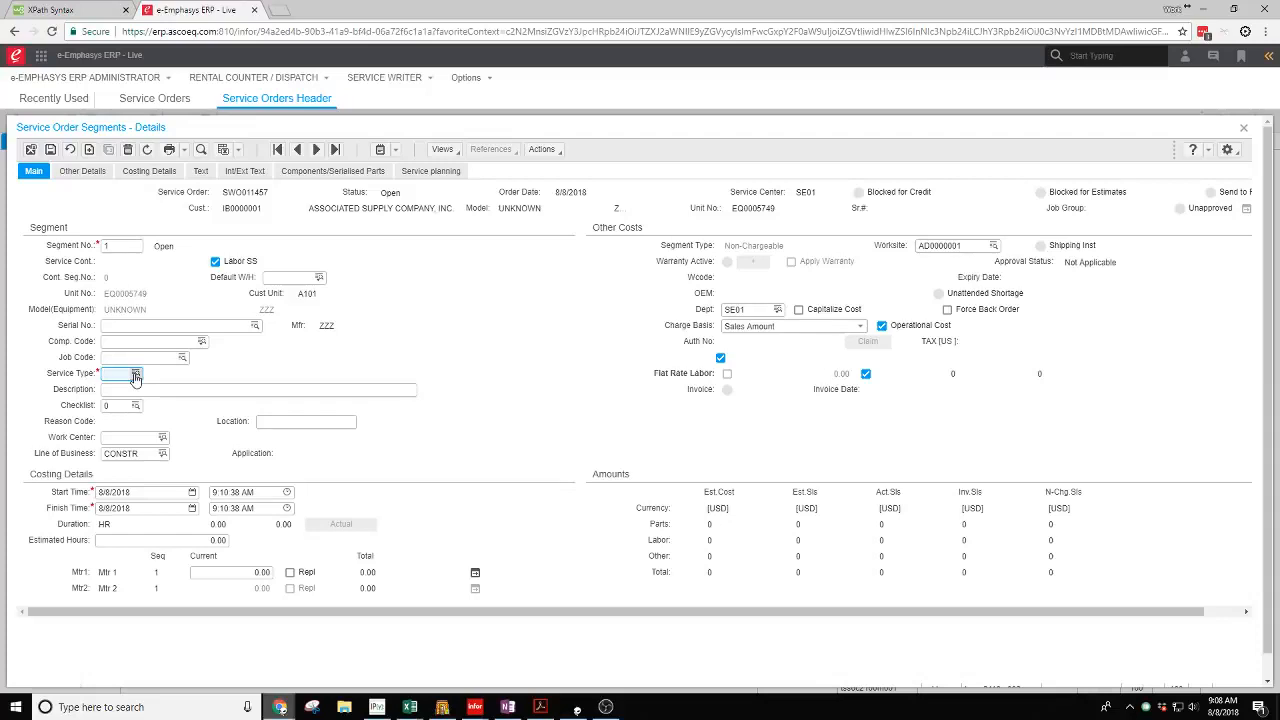
pyautogui.click(135, 376)
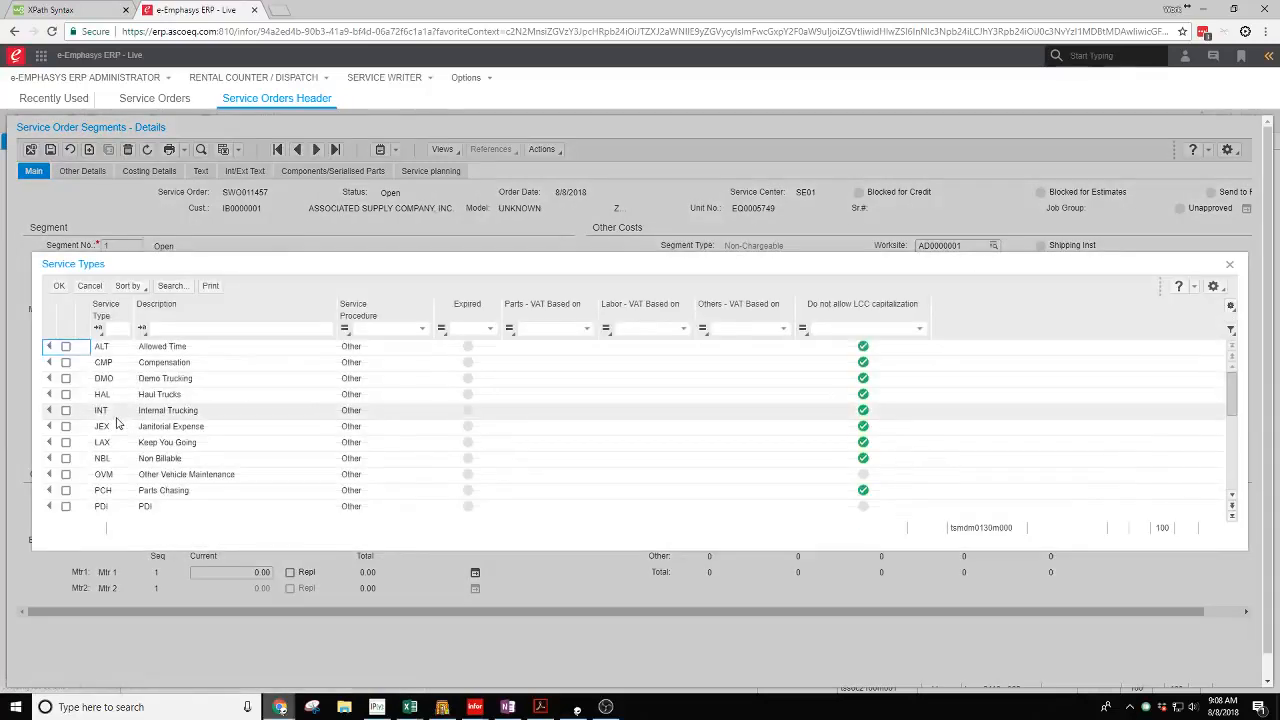
pyautogui.click(121, 330)
pyautogui.write('RE')
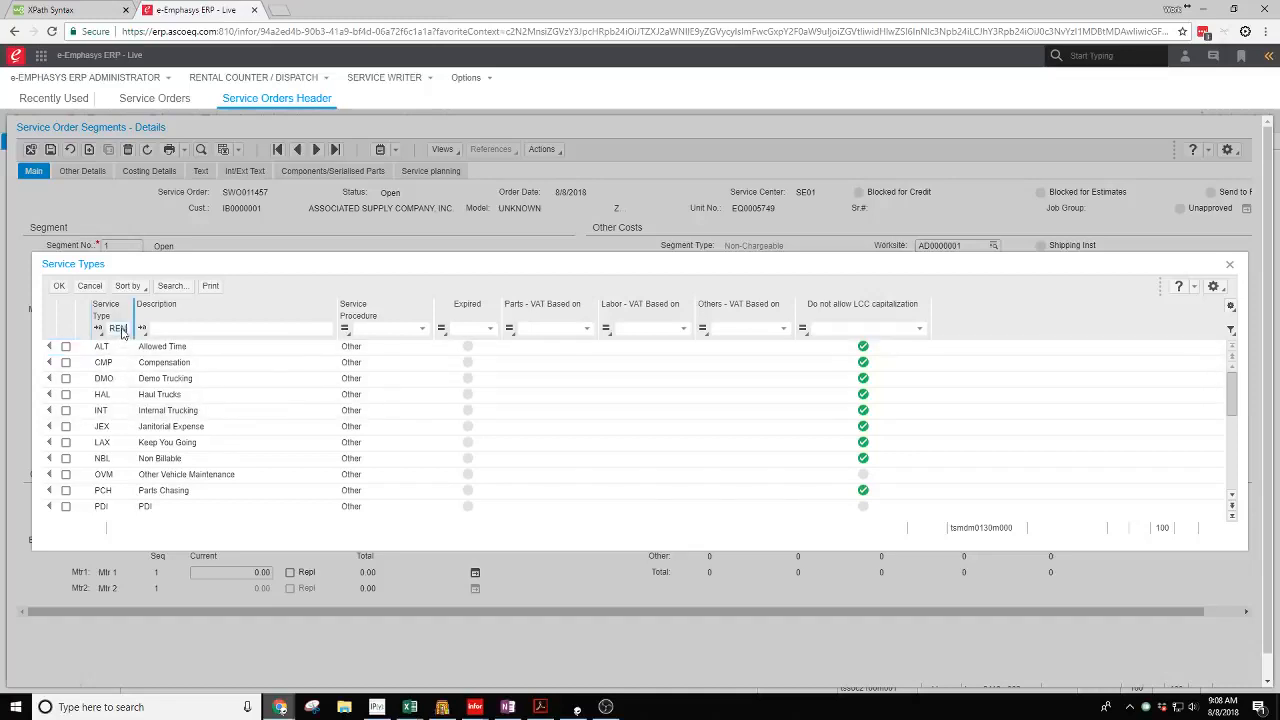
pyautogui.write('N')
pyautogui.press('Return')
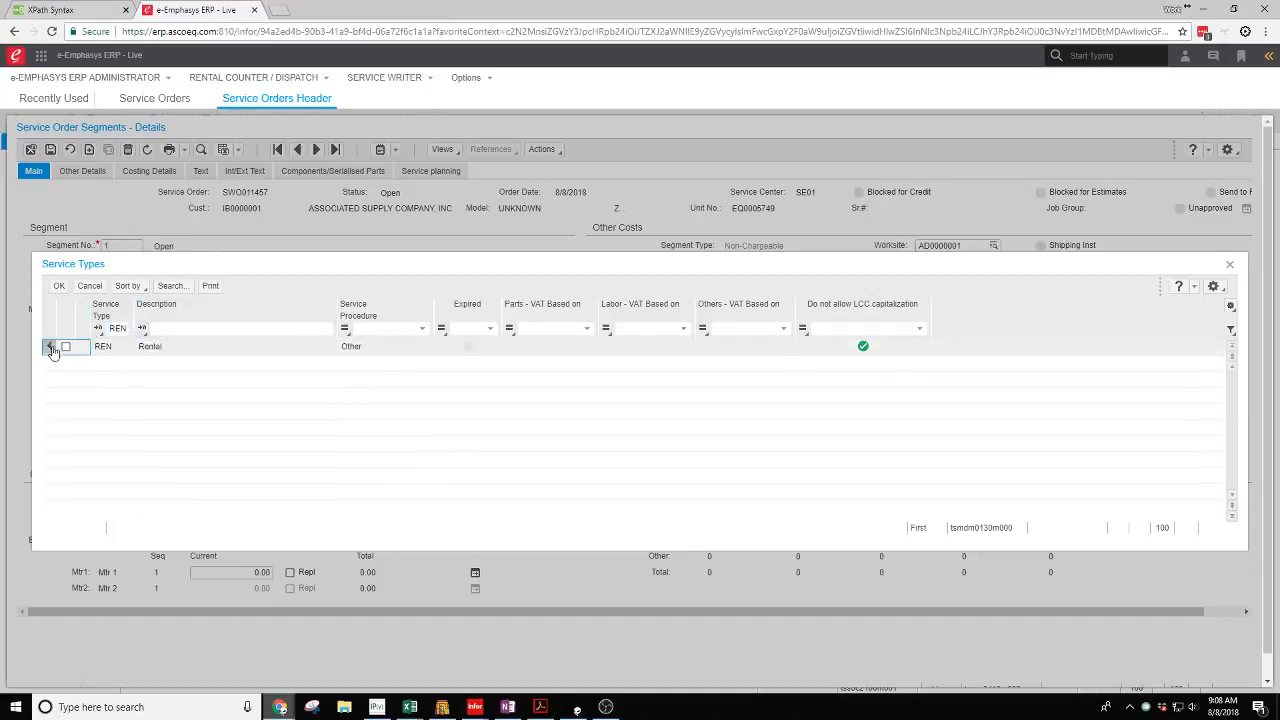
pyautogui.click(50, 347)
# Set the generated order segment's department to RE01, save the segment and release it
pyautogui.click(760, 308)
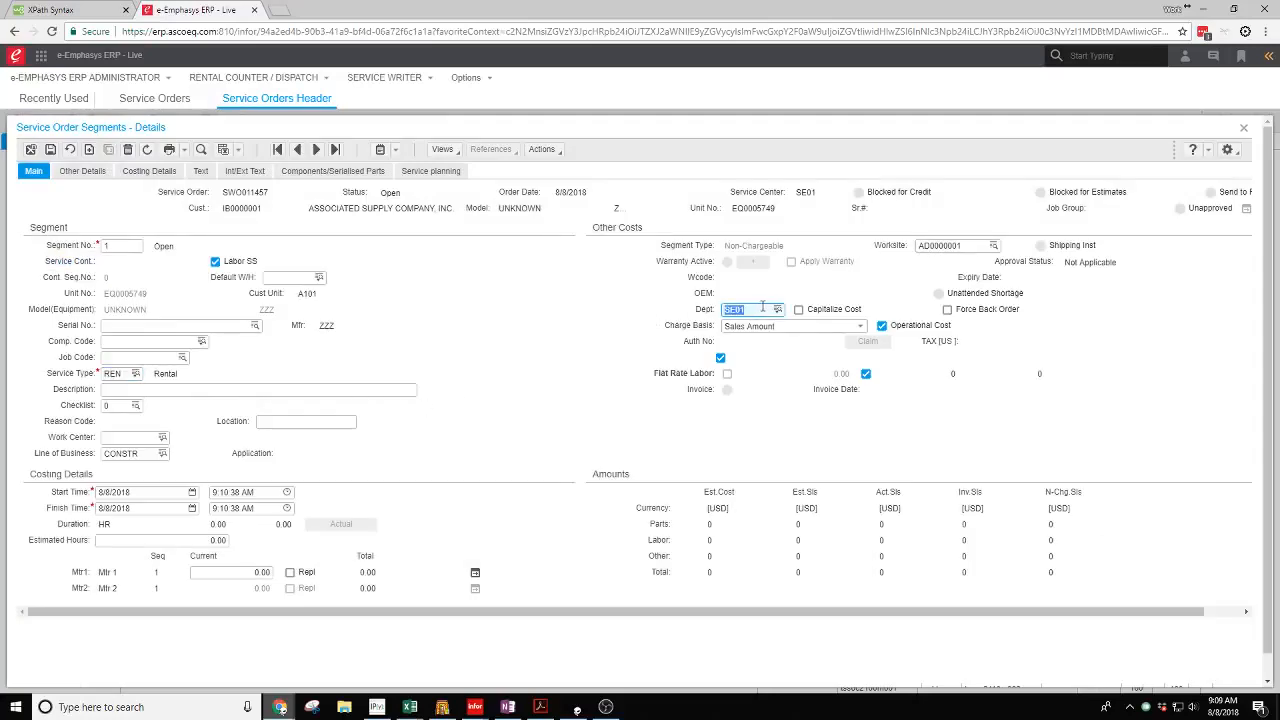
pyautogui.write('RE')
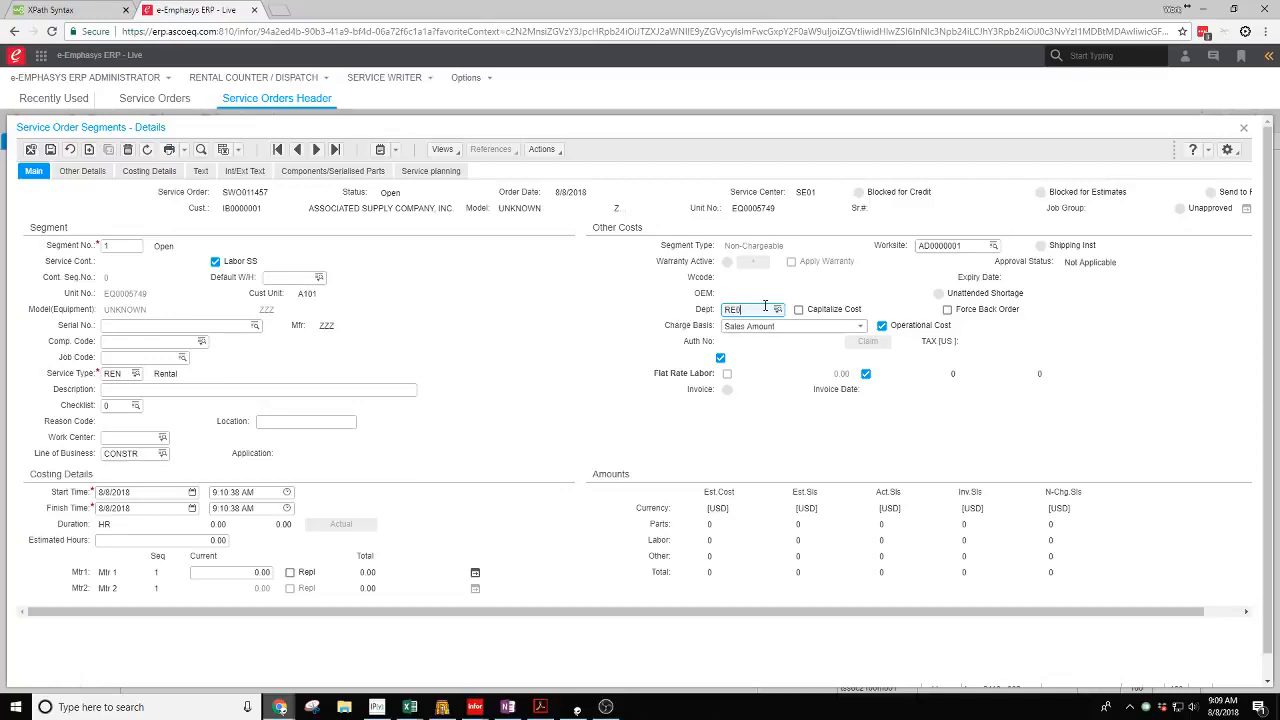
pyautogui.write('01')
pyautogui.press('Tab')
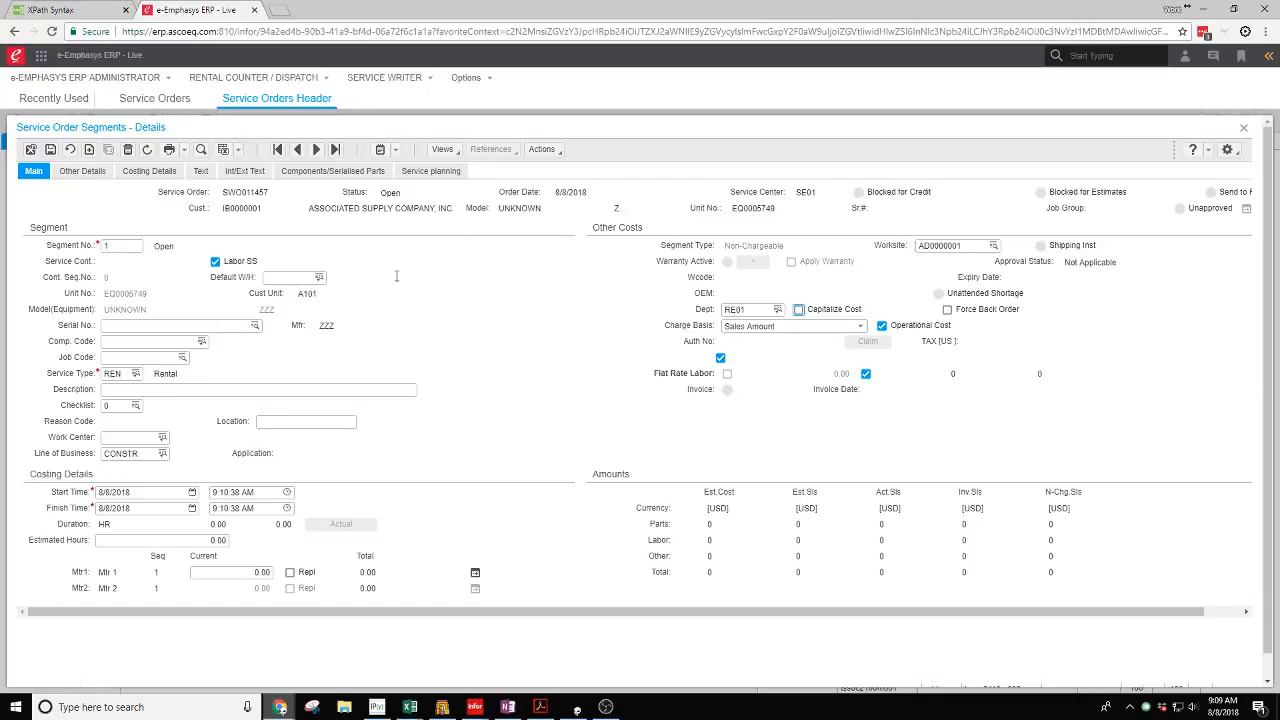
pyautogui.click(540, 151)
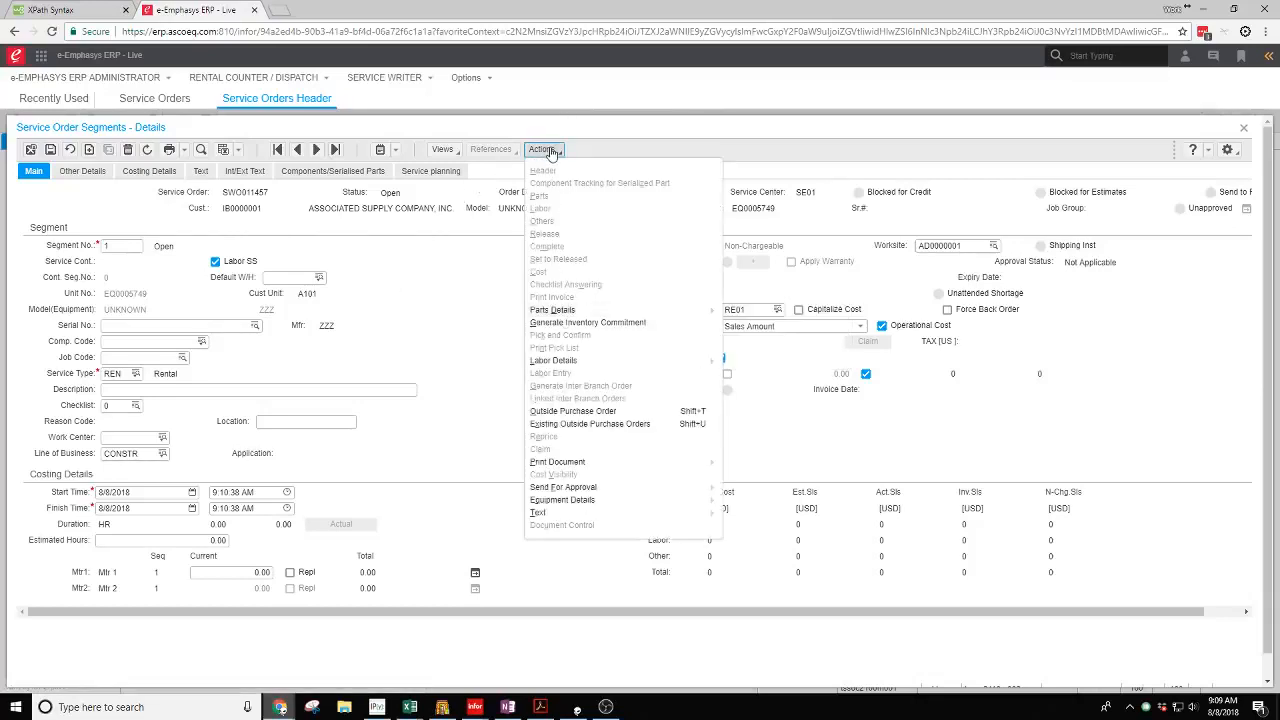
pyautogui.click(50, 150)
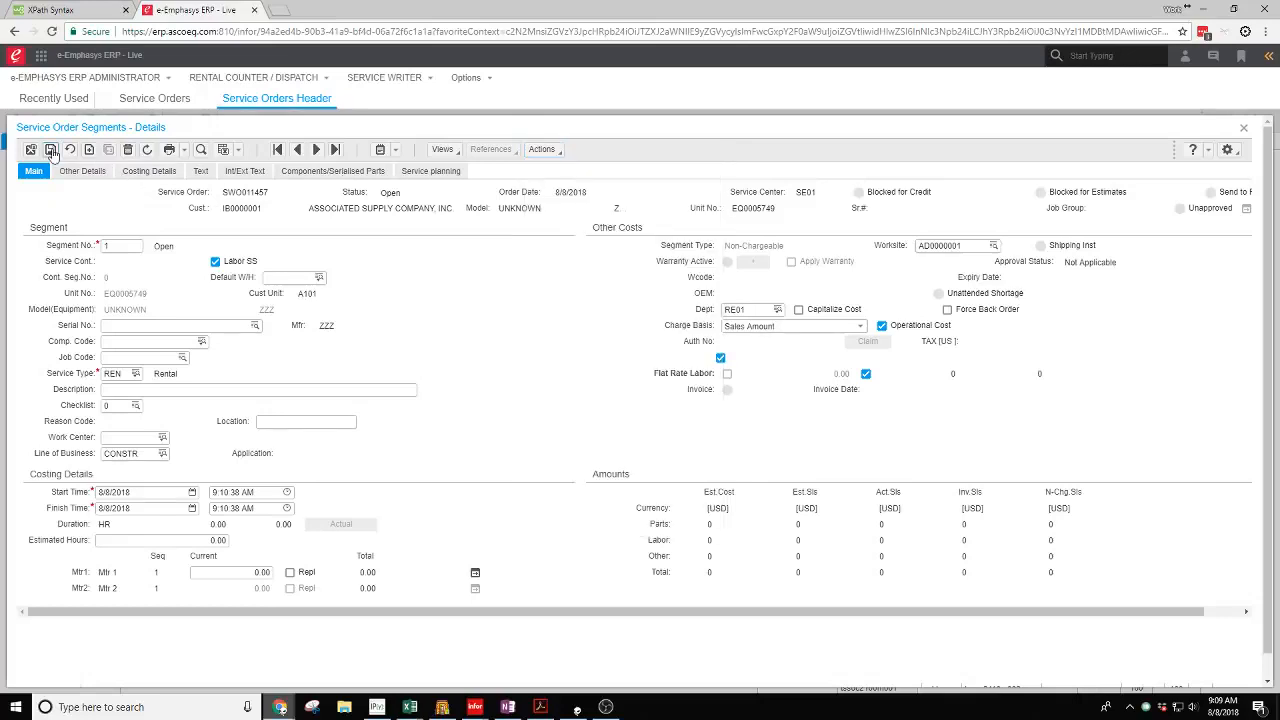
pyautogui.click(543, 149)
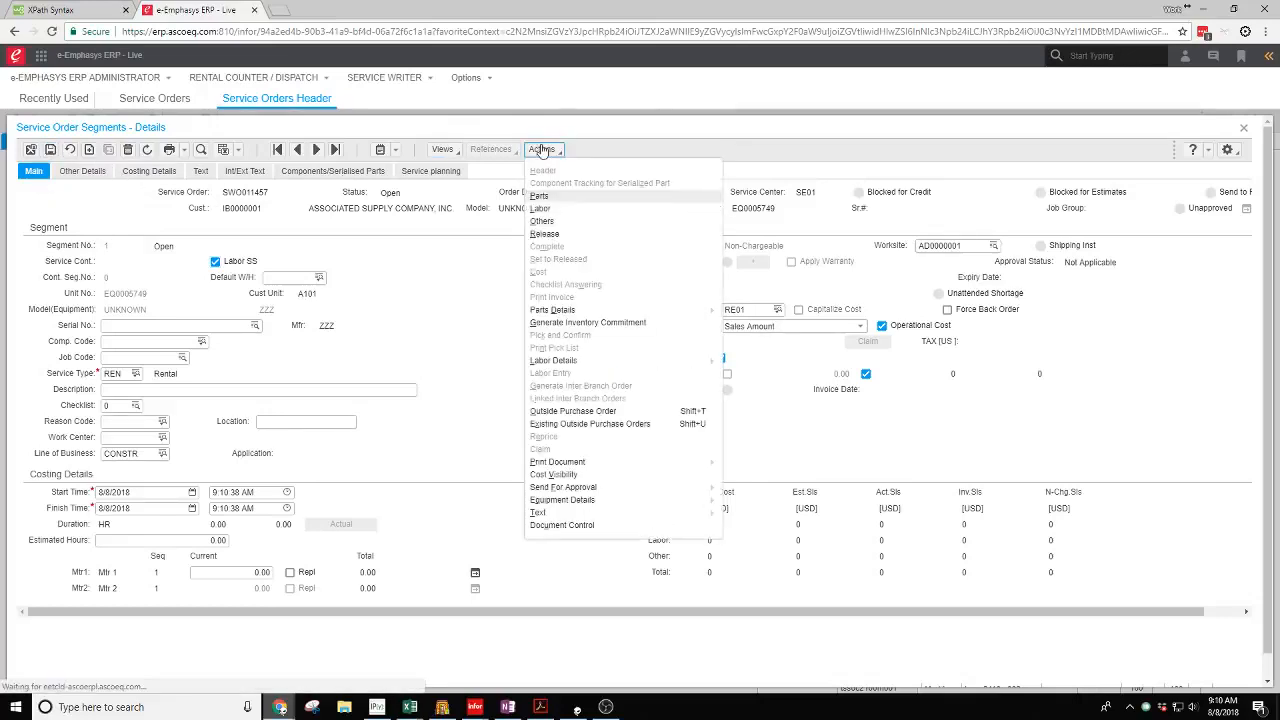
pyautogui.click(545, 234)
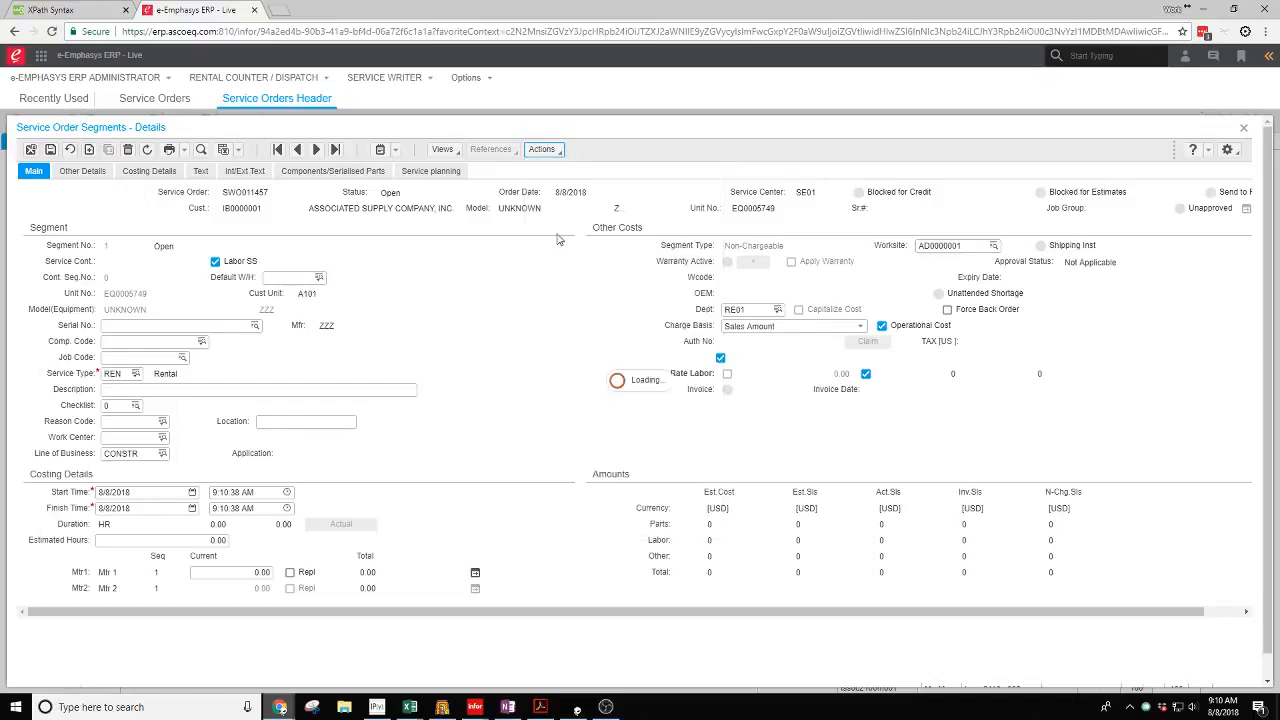
# Add a line with cost component OIL (Bulk Oil) and quantity 1.00 to the released segment's other costs
pyautogui.click(549, 150)
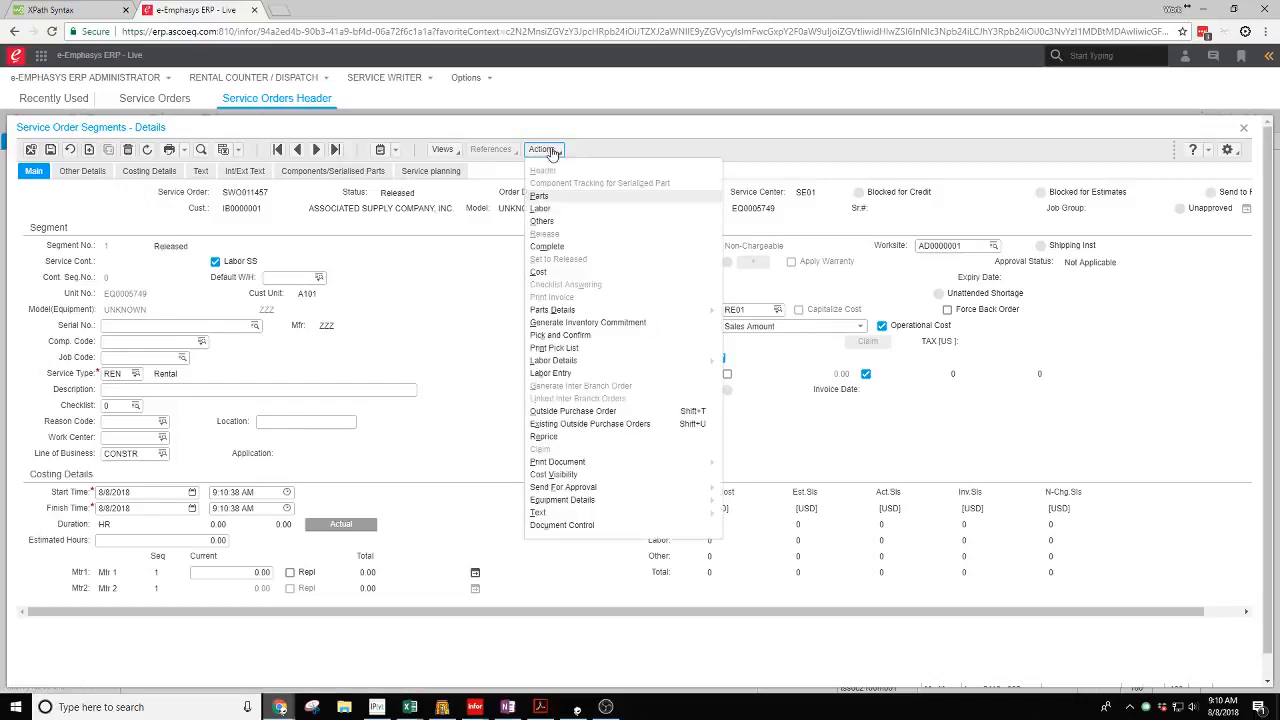
pyautogui.click(555, 222)
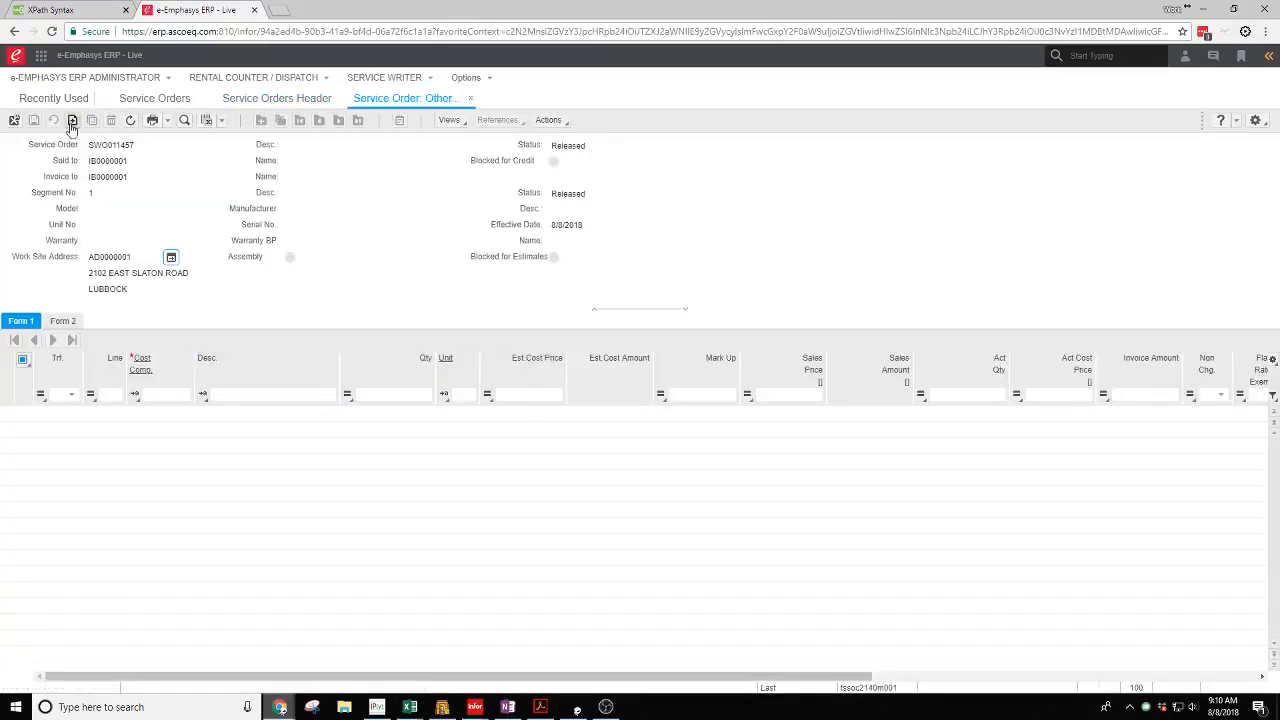
pyautogui.click(72, 121)
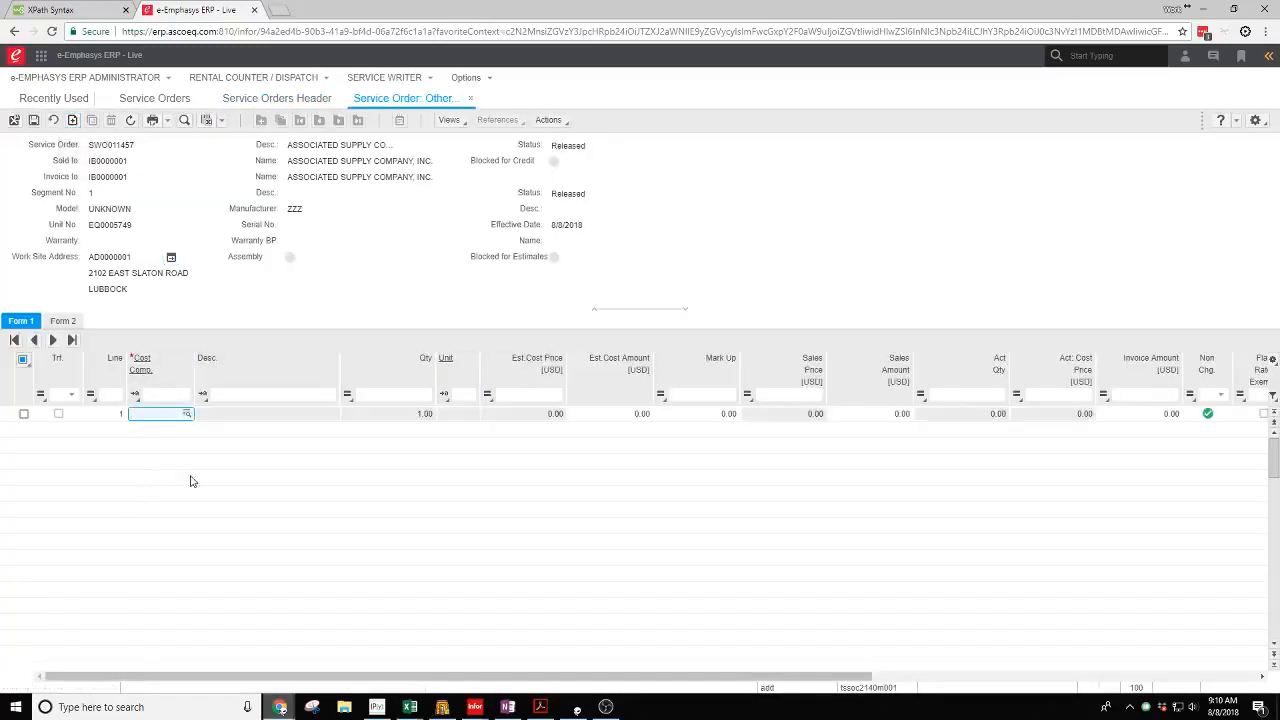
pyautogui.click(186, 415)
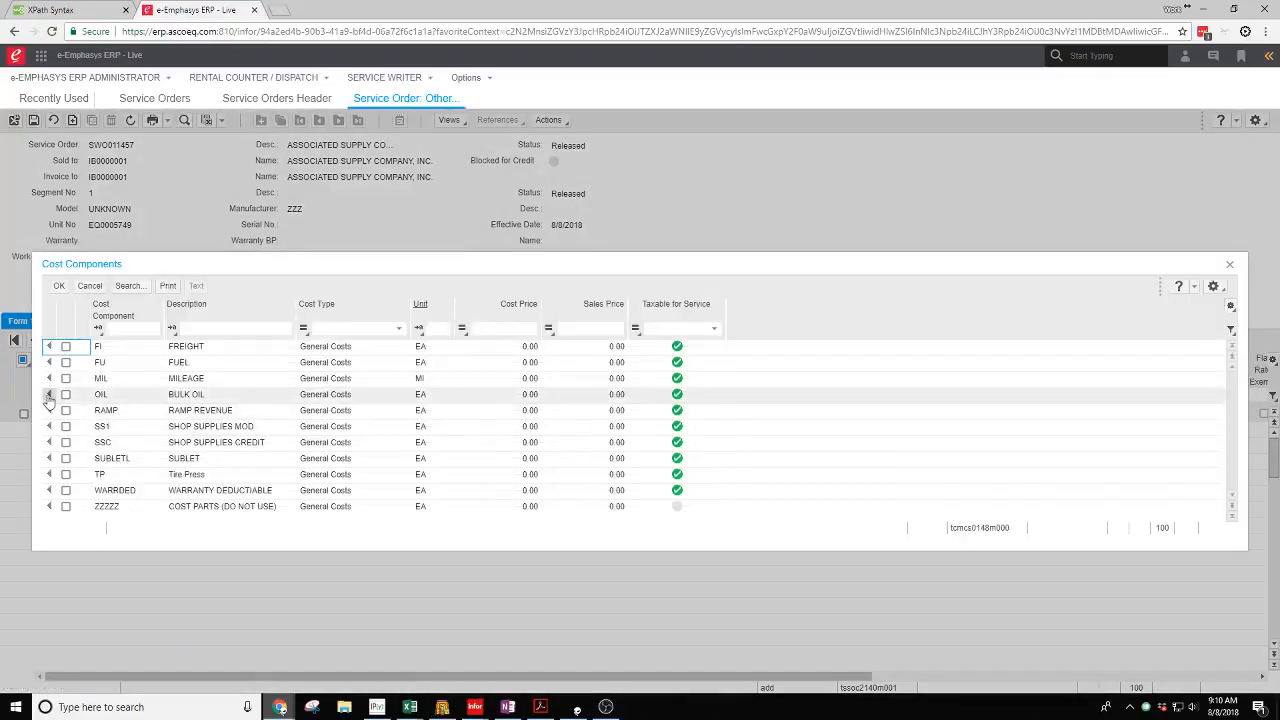
pyautogui.click(49, 395)
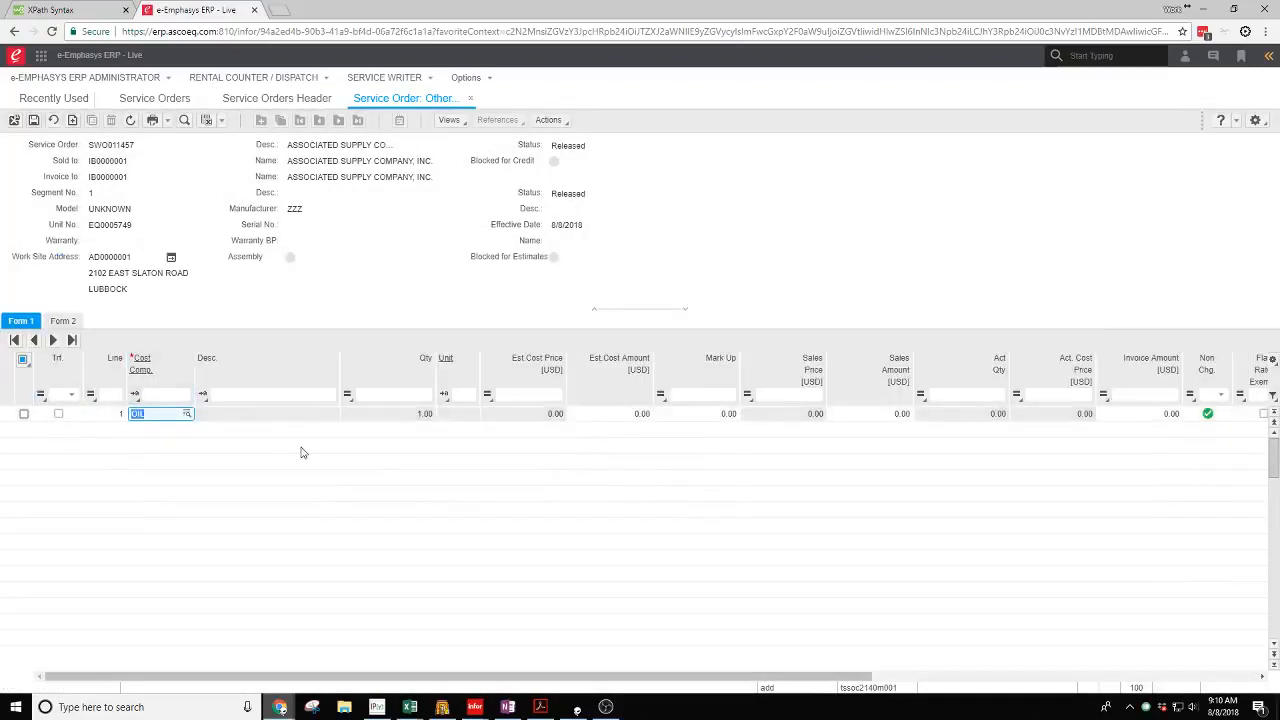
pyautogui.press('Tab')
pyautogui.press('Tab')
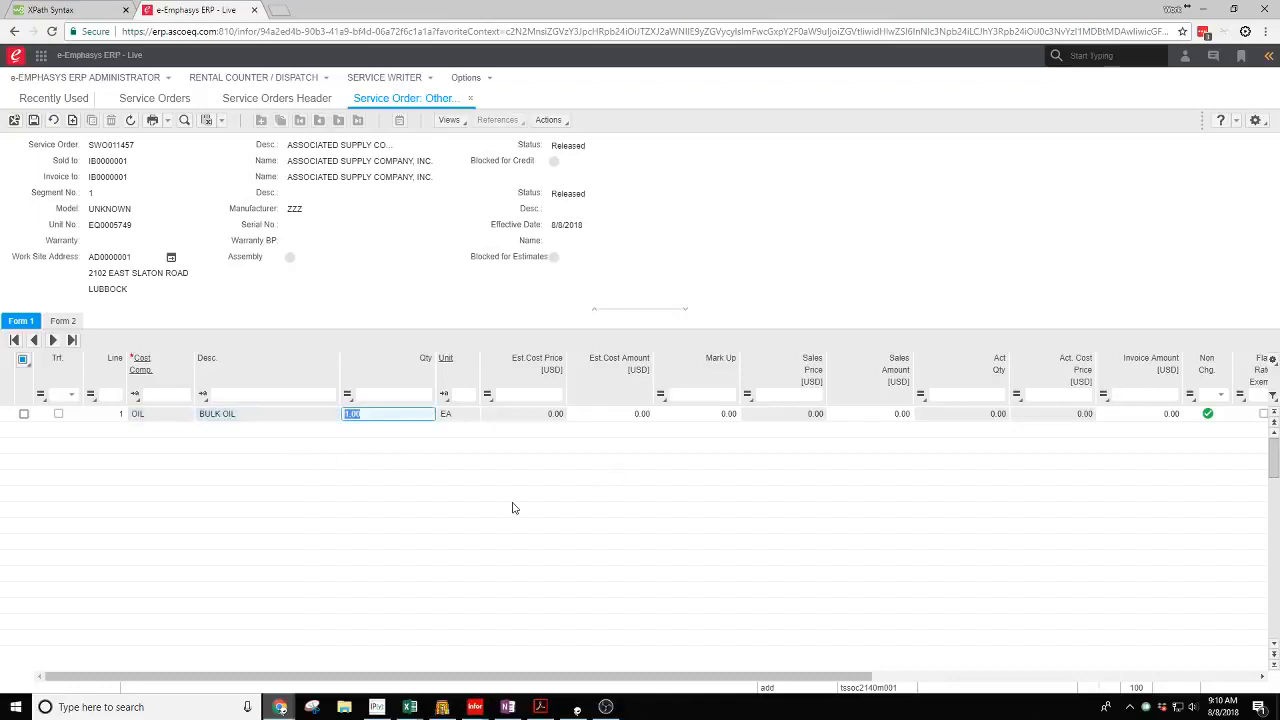
# Set the bulk oil line's estimated cost price to 1.00 USD and its markup to 100
pyautogui.press('Tab')
pyautogui.press('Tab')
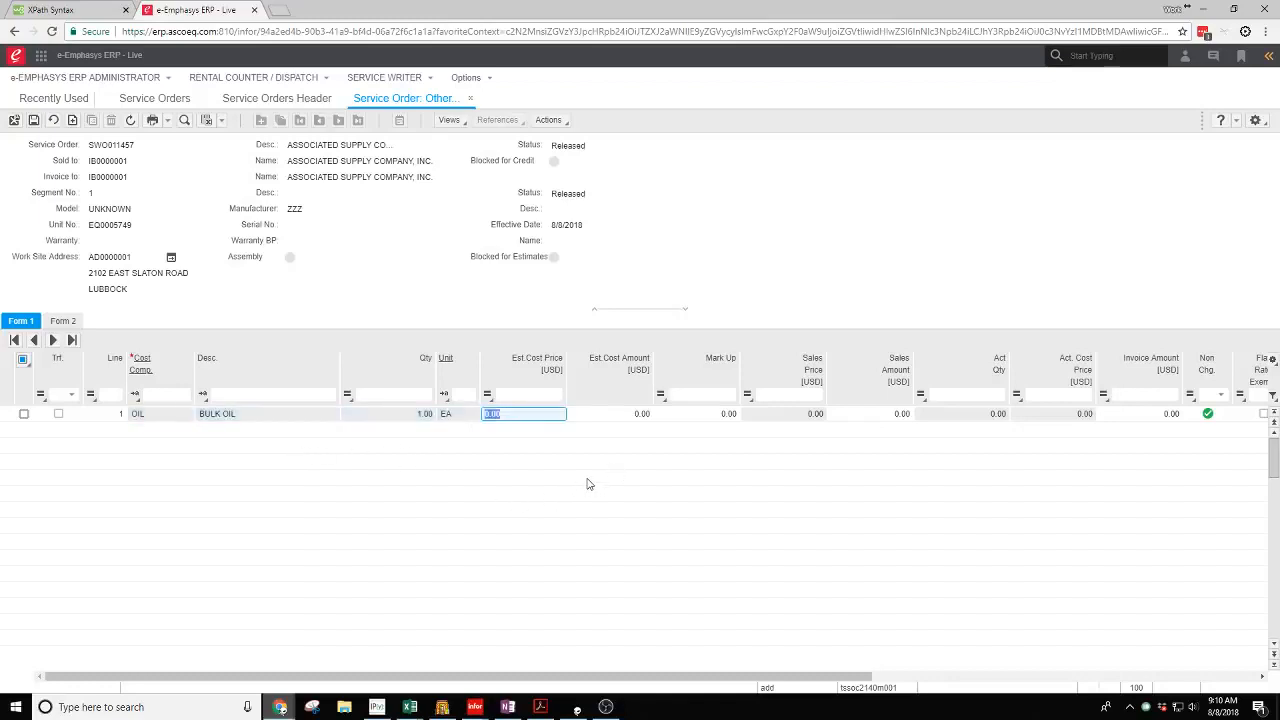
pyautogui.write('1')
pyautogui.press('Tab')
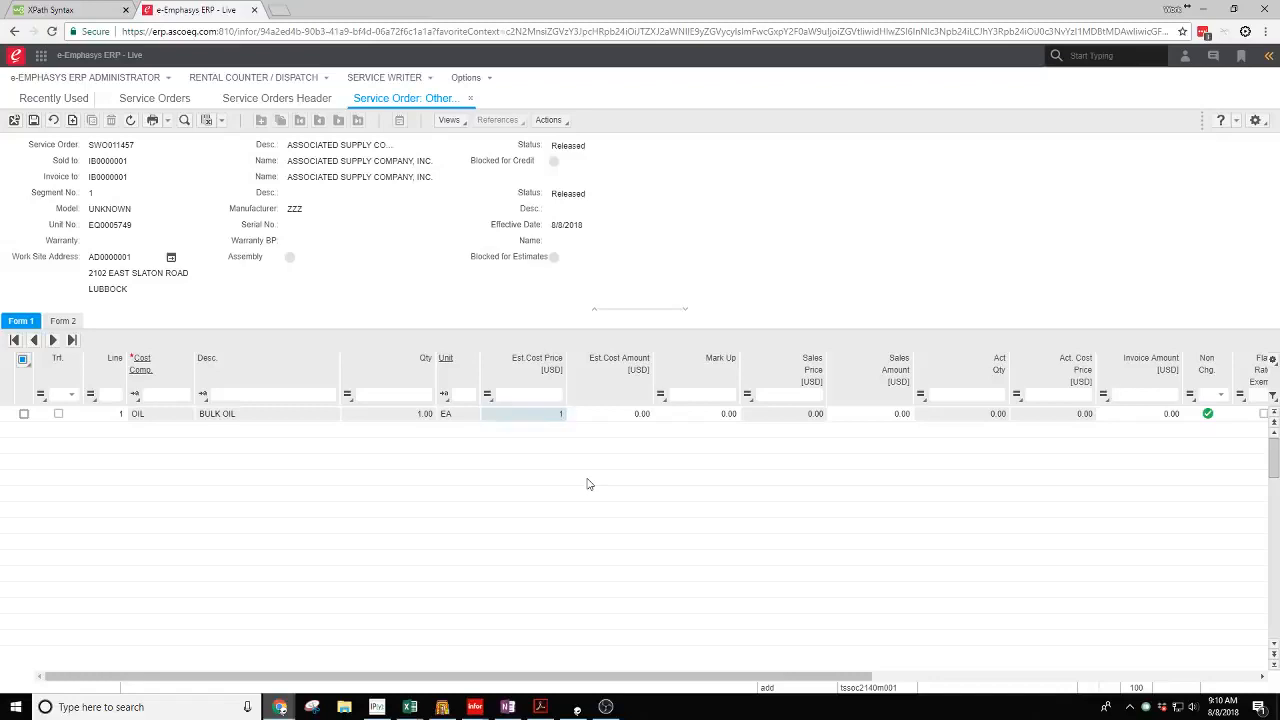
pyautogui.write('1')
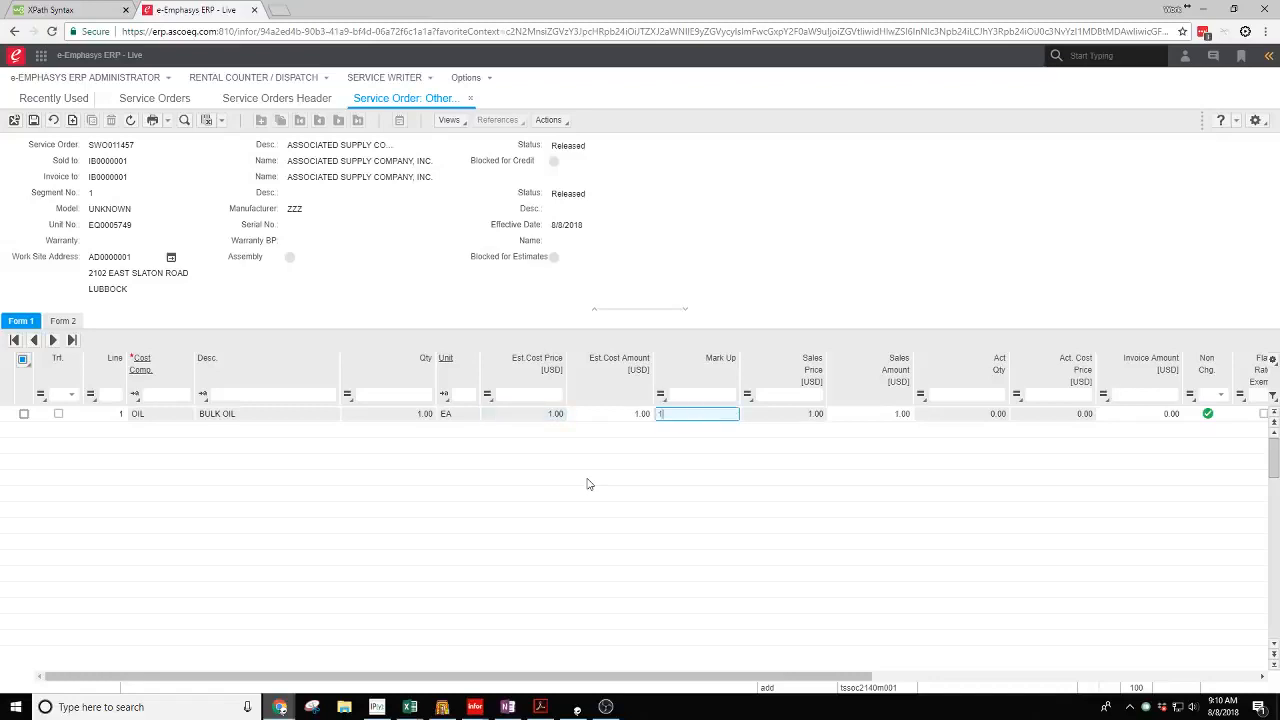
pyautogui.press('Tab')
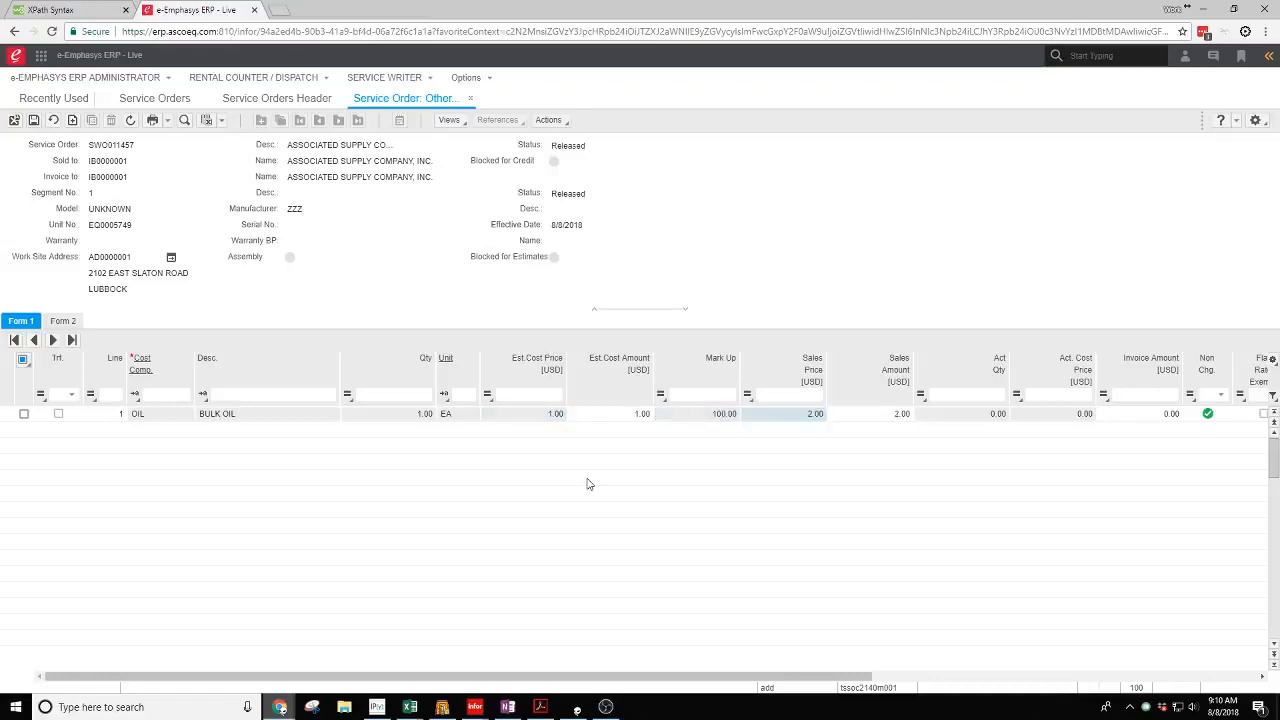
# Complete the bulk oil line with actual quantity and cost price 1.00, discard the empty second line and close the other costs
pyautogui.press('Tab')
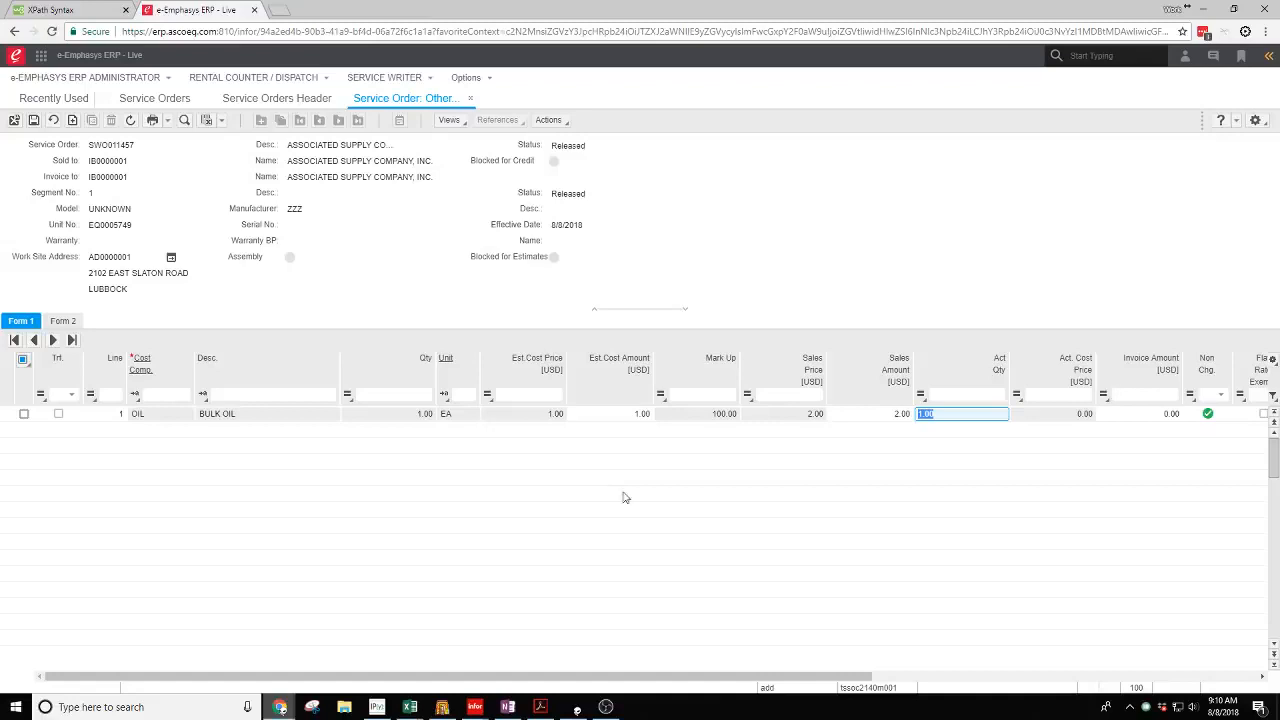
pyautogui.press('Tab')
pyautogui.press('Tab')
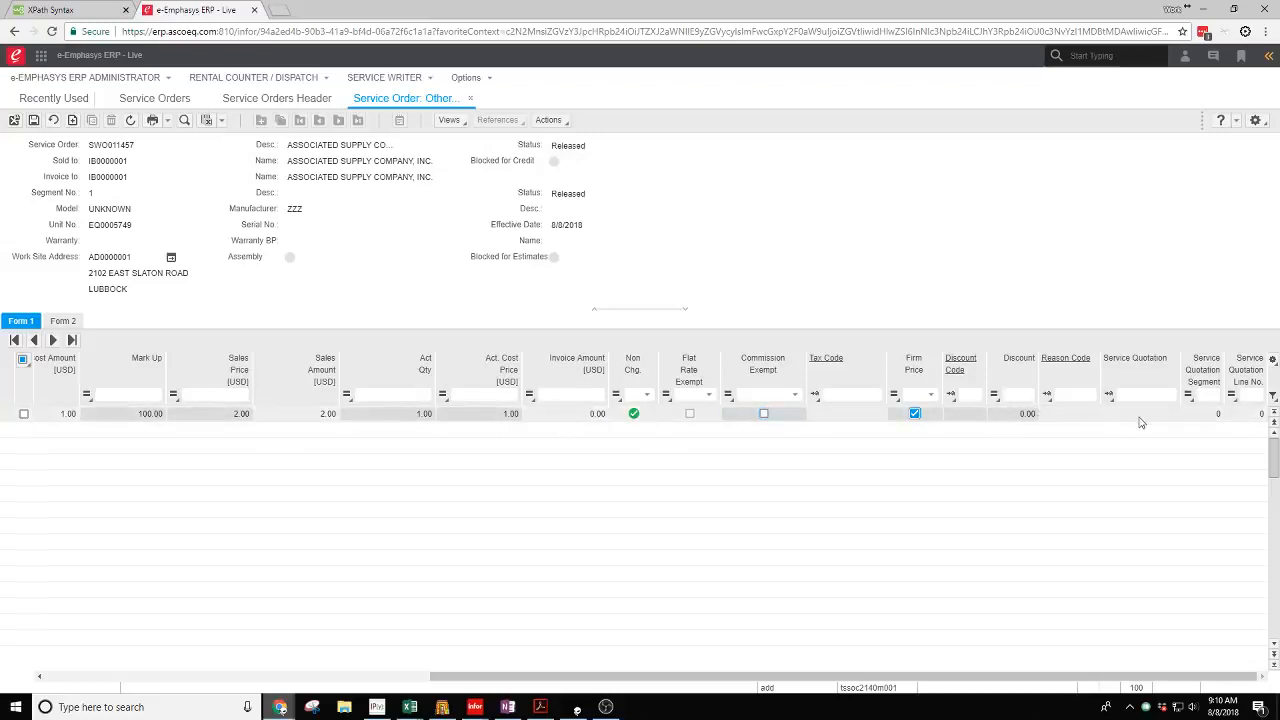
pyautogui.press('Tab')
pyautogui.press('Tab')
pyautogui.press('Tab')
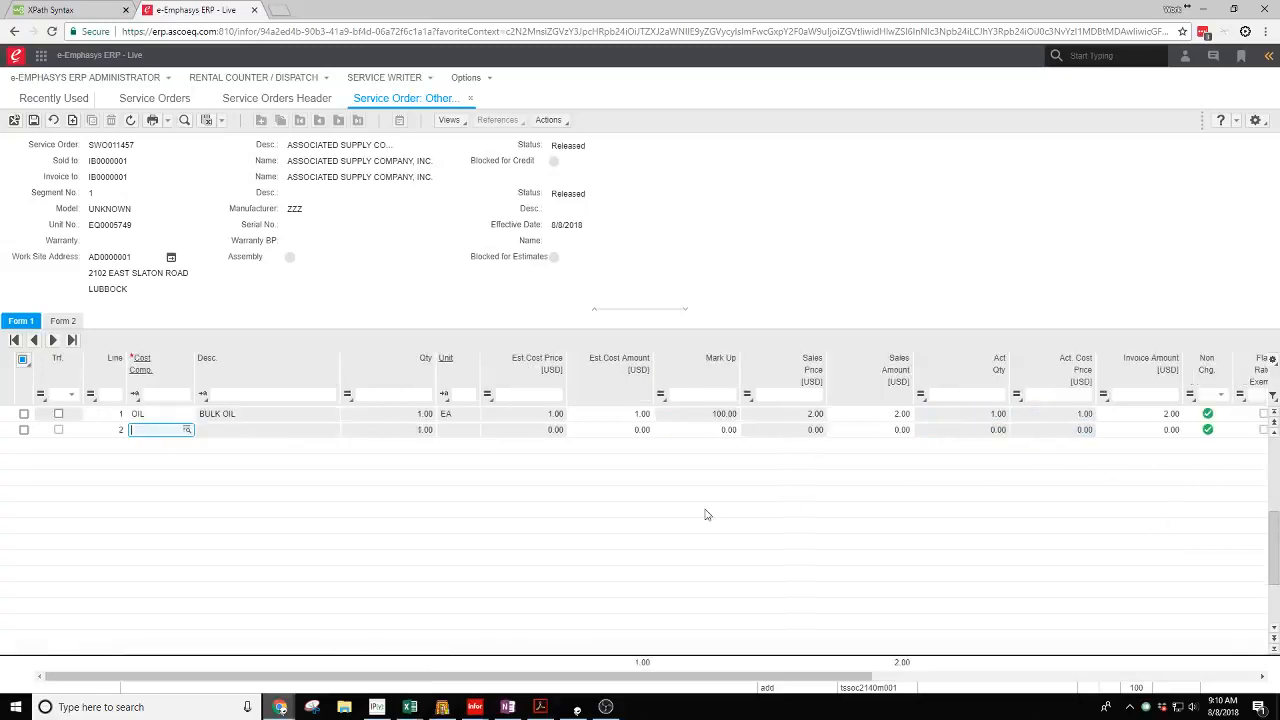
pyautogui.click(51, 121)
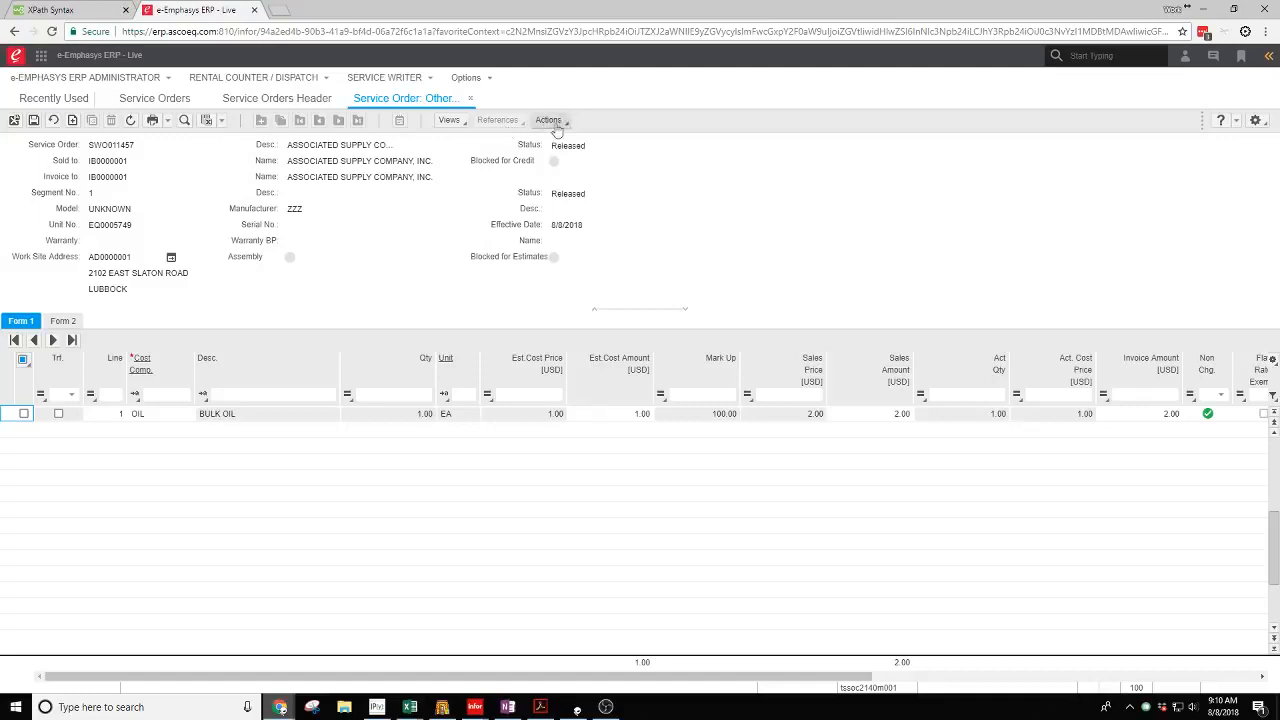
pyautogui.click(470, 100)
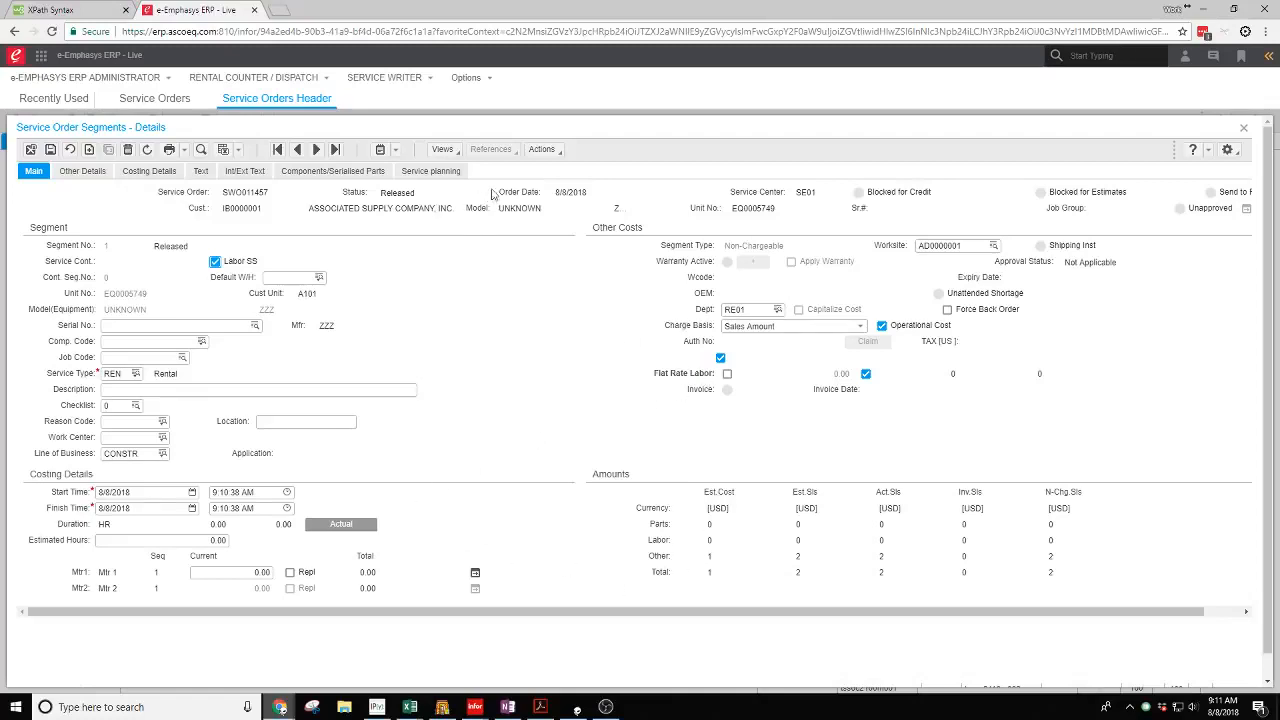
# Cost the SE01 segment, changing the order status to Costed, and output the internal invoice to device D, closing it after viewing
pyautogui.click(541, 150)
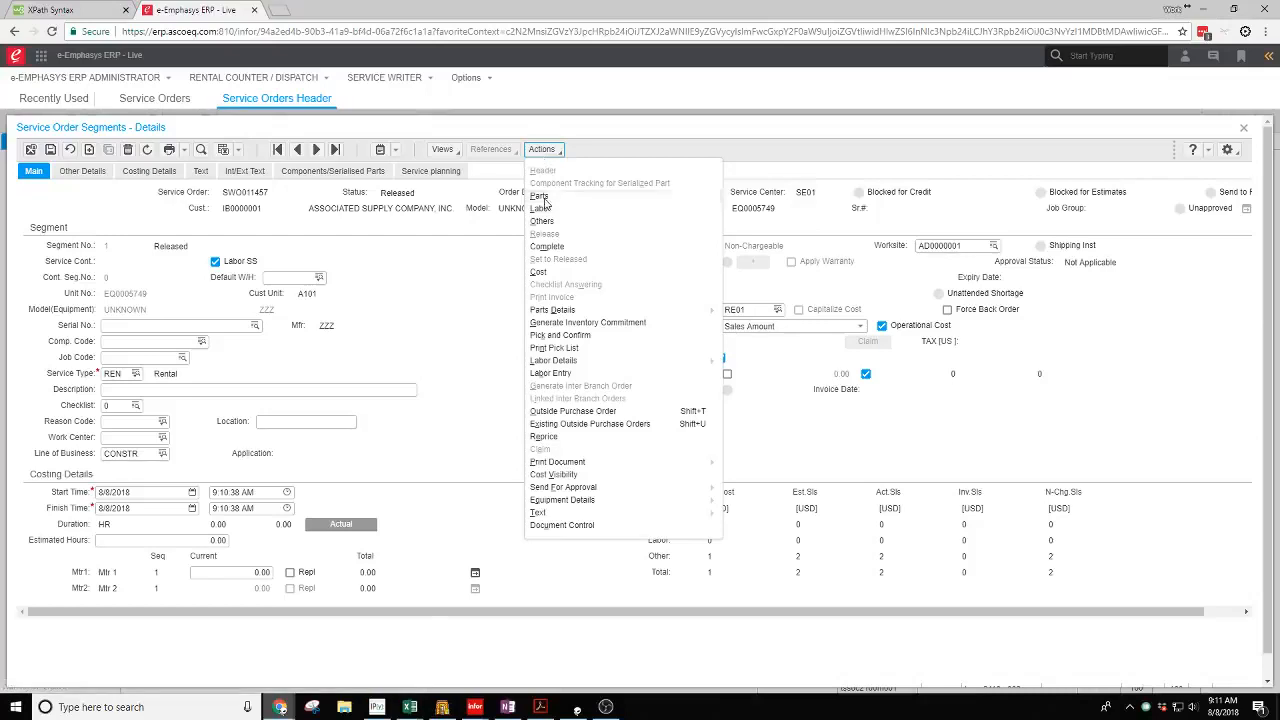
pyautogui.click(539, 273)
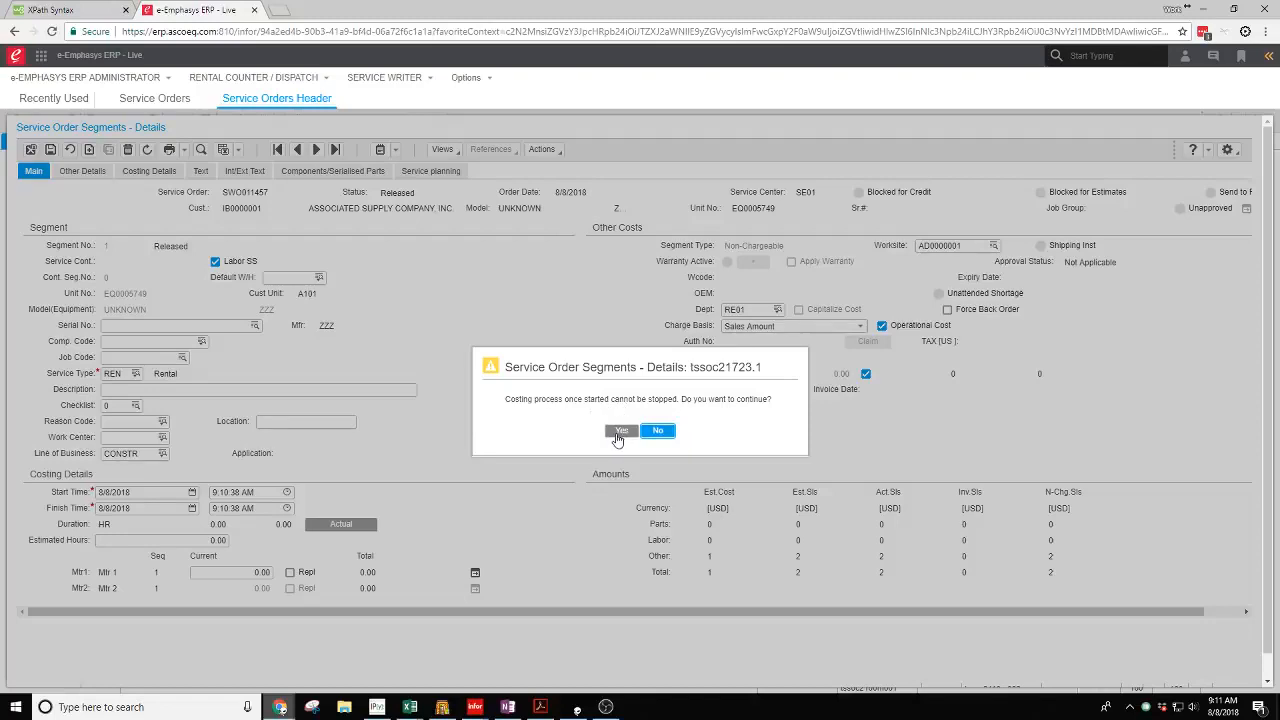
pyautogui.click(619, 436)
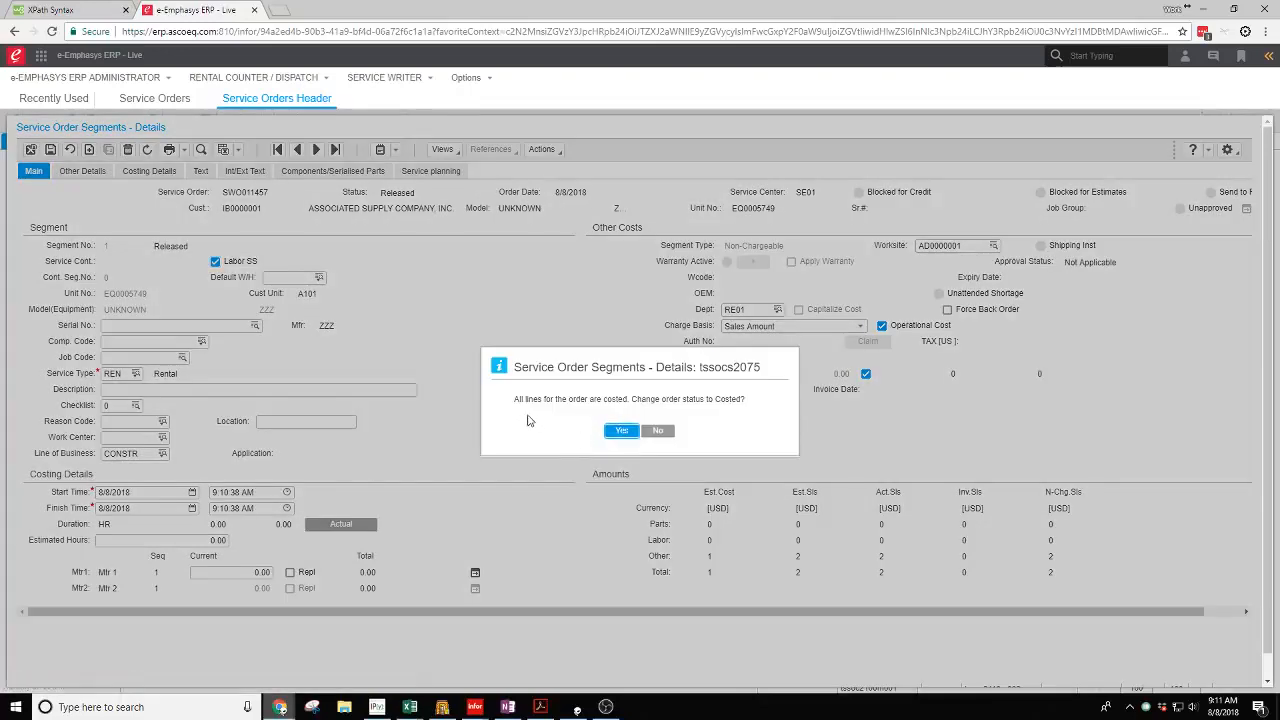
pyautogui.click(621, 432)
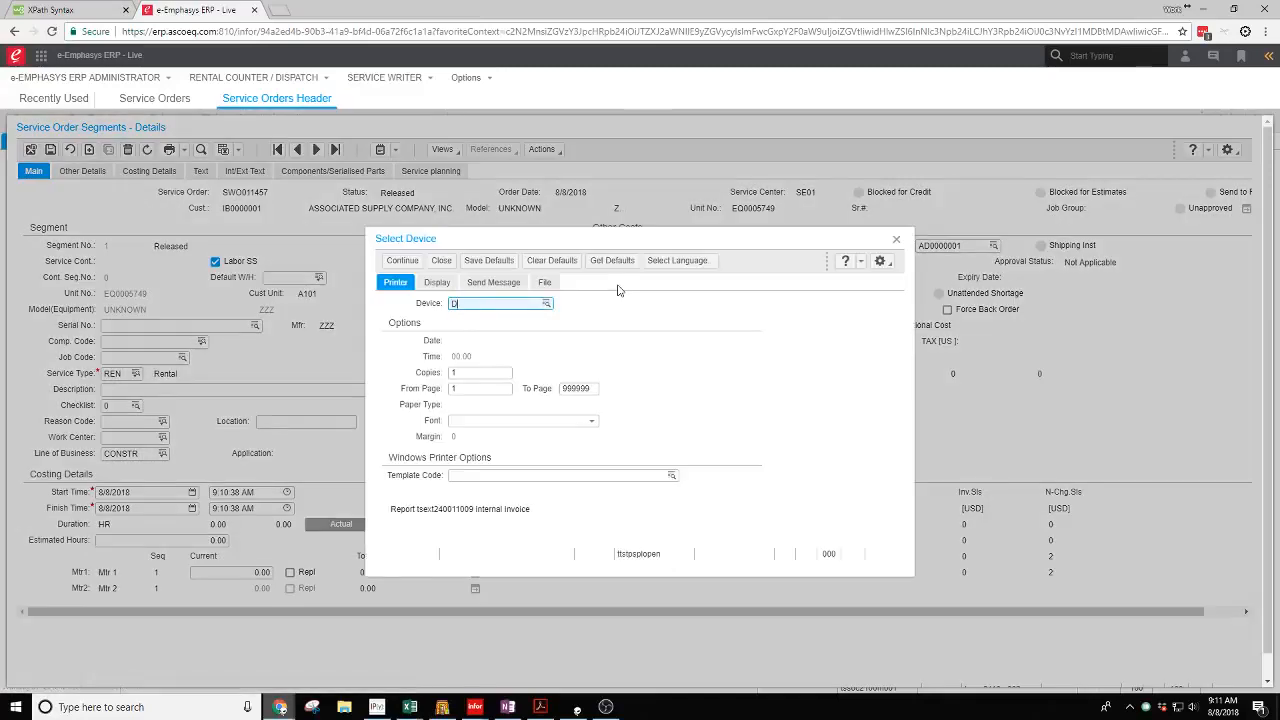
pyautogui.click(404, 262)
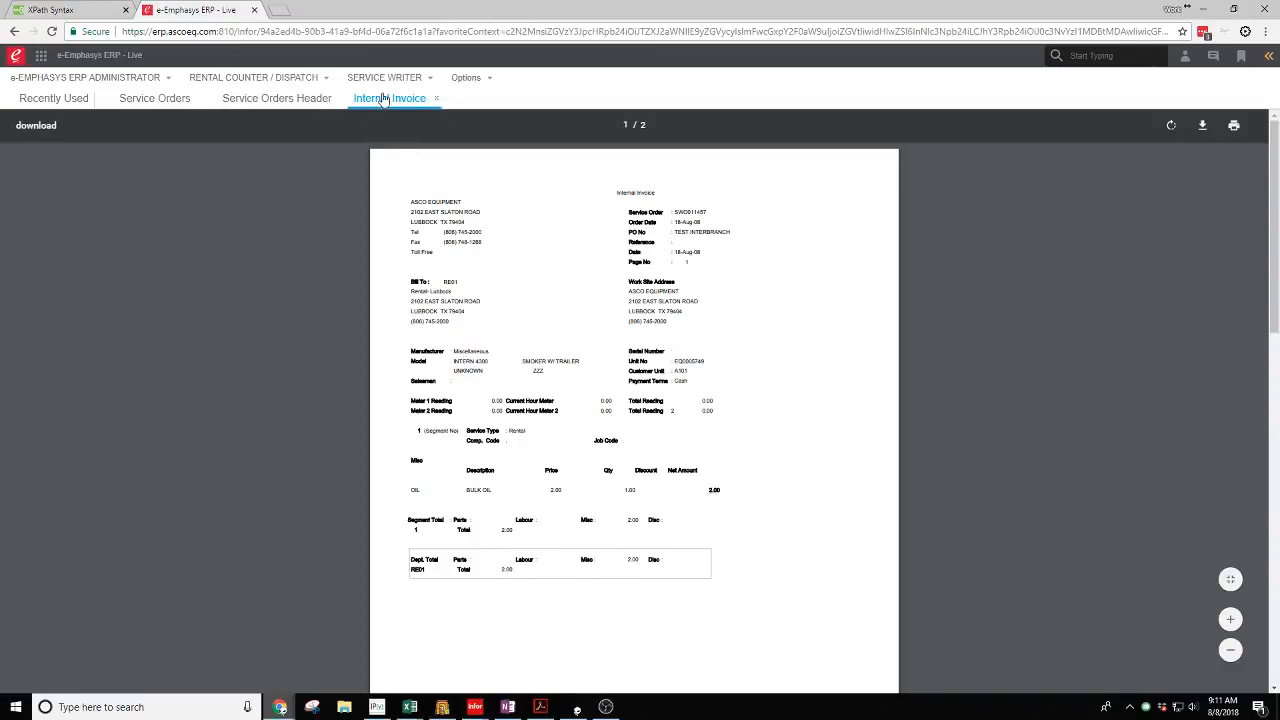
pyautogui.click(436, 98)
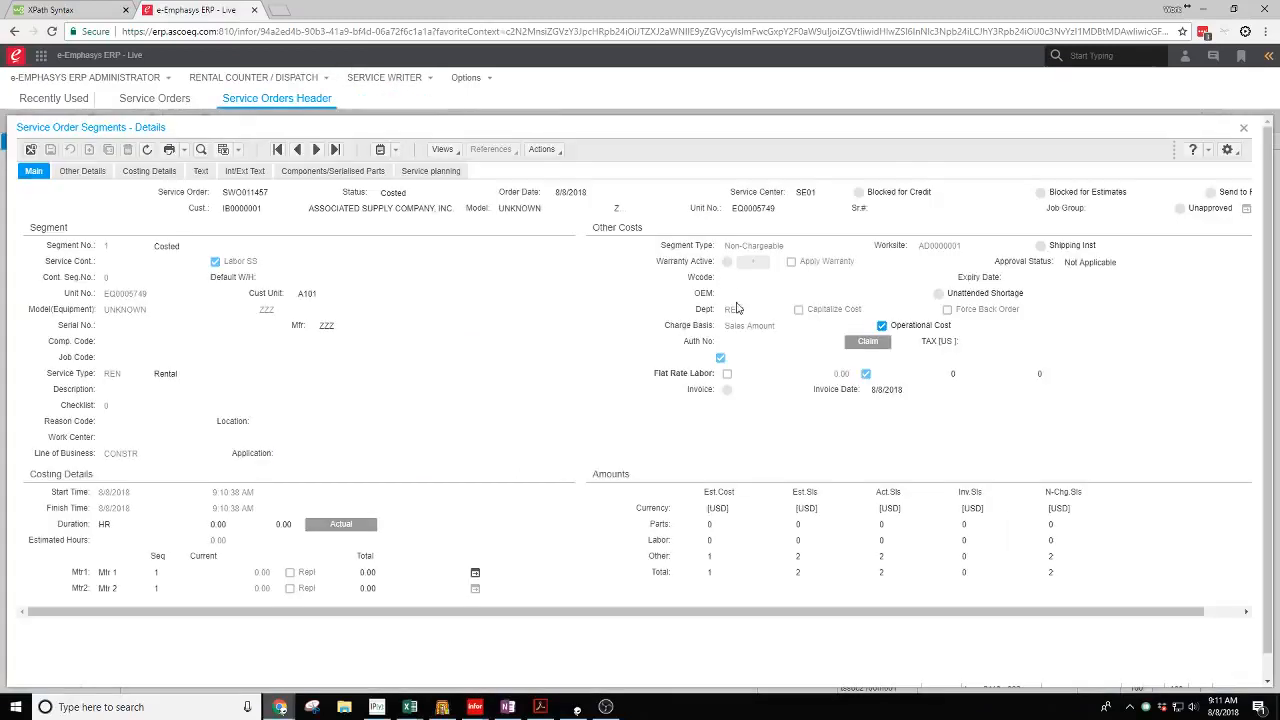
# Leave the costed SE01 order and refresh the segment details of the original SE13 service order
pyautogui.click(558, 152)
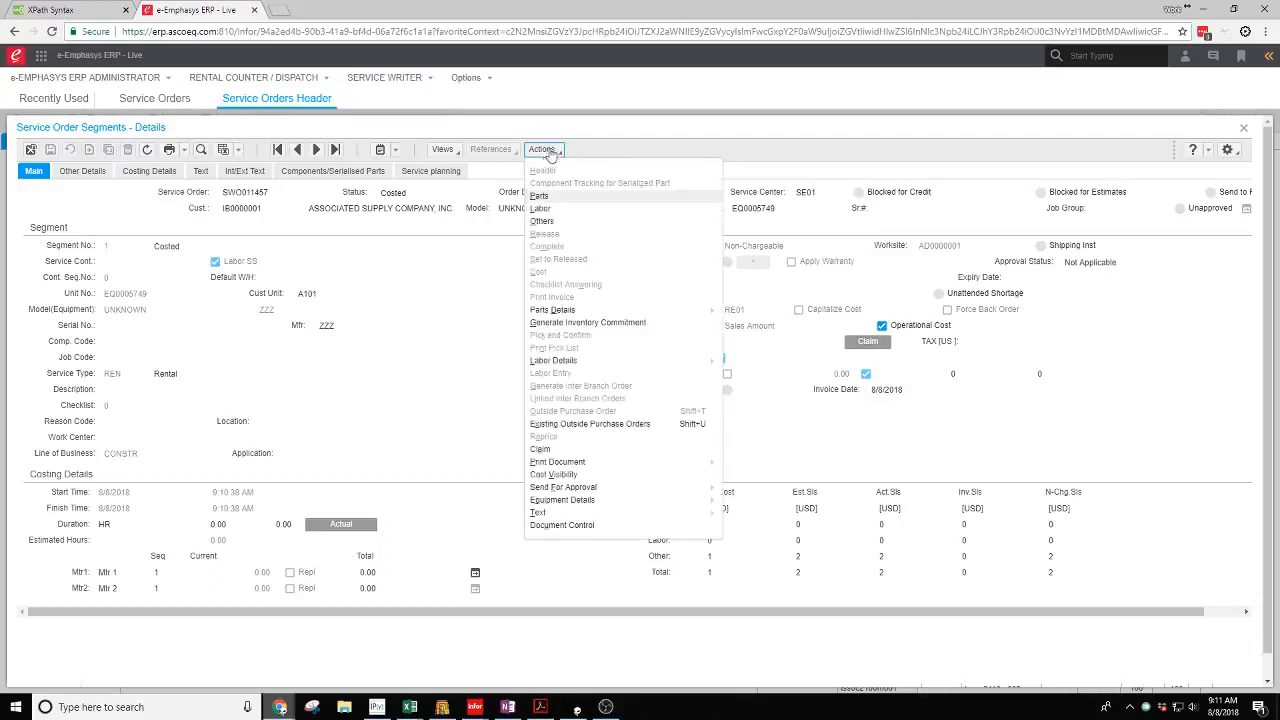
pyautogui.click(32, 152)
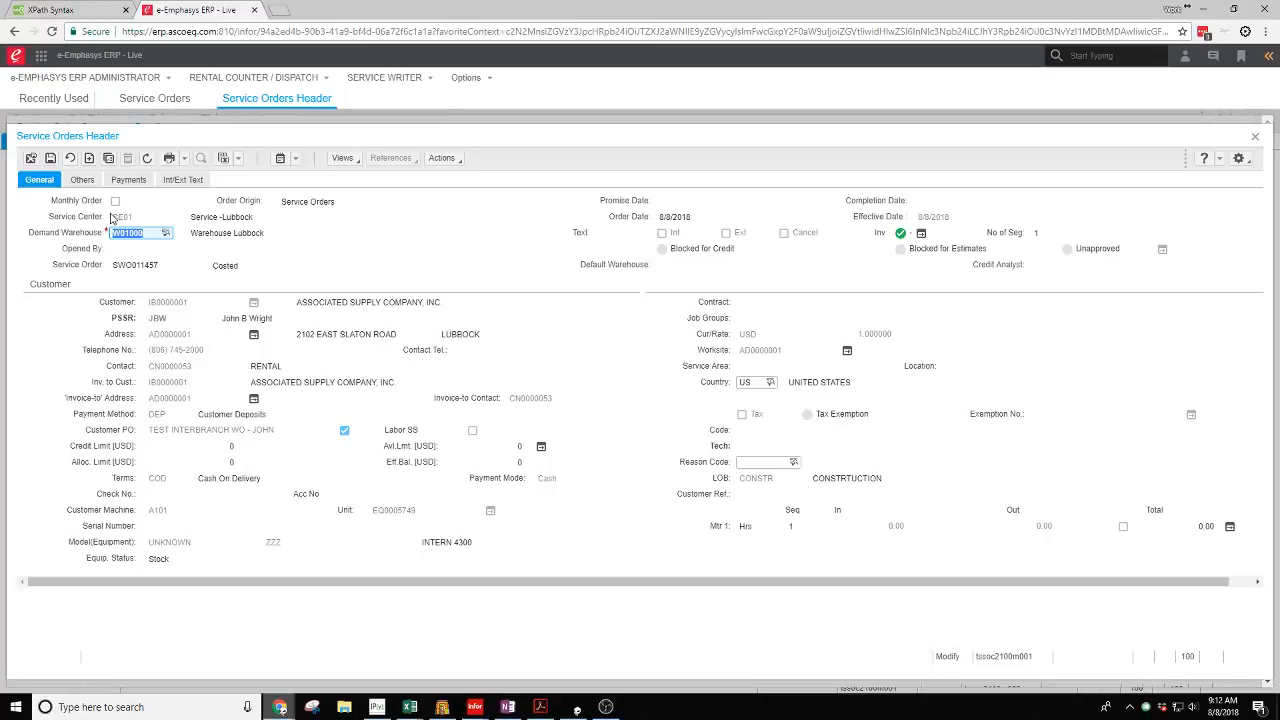
pyautogui.click(441, 158)
pyautogui.click(465, 401)
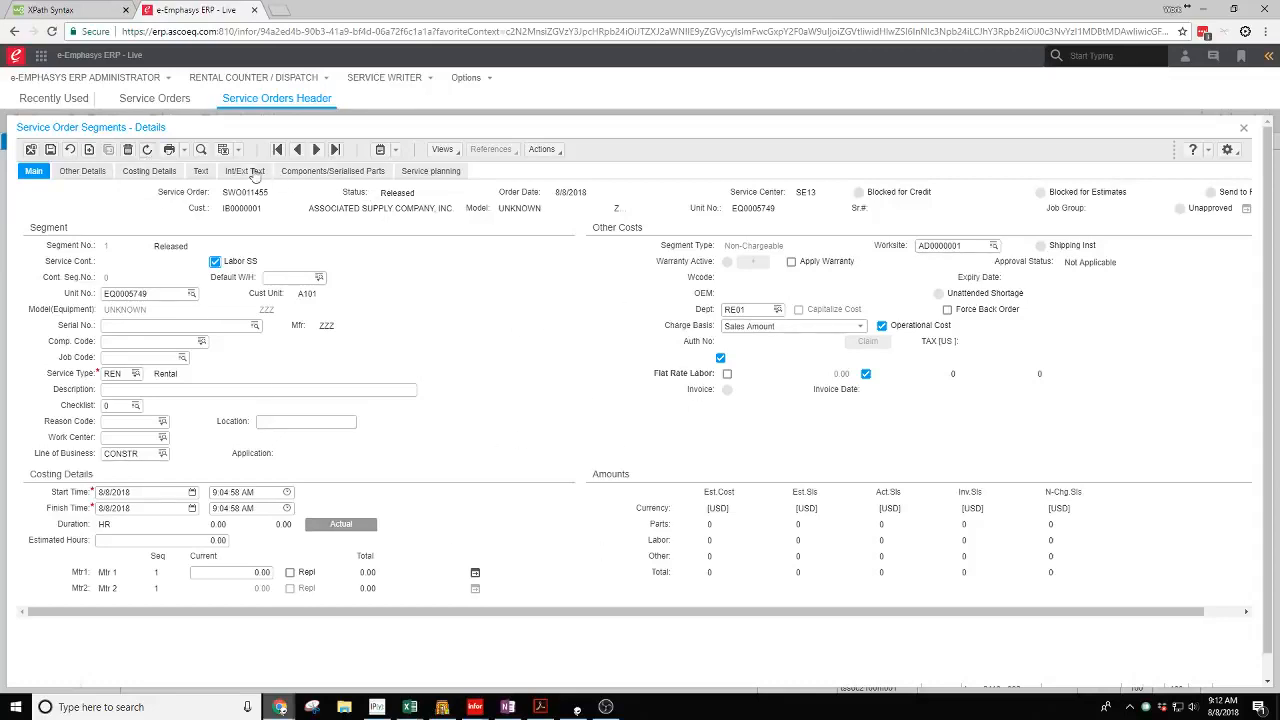
pyautogui.click(148, 153)
# Examine the interbranch part, labor and miscellaneous lines in the SE13 segment's other costs
pyautogui.click(541, 149)
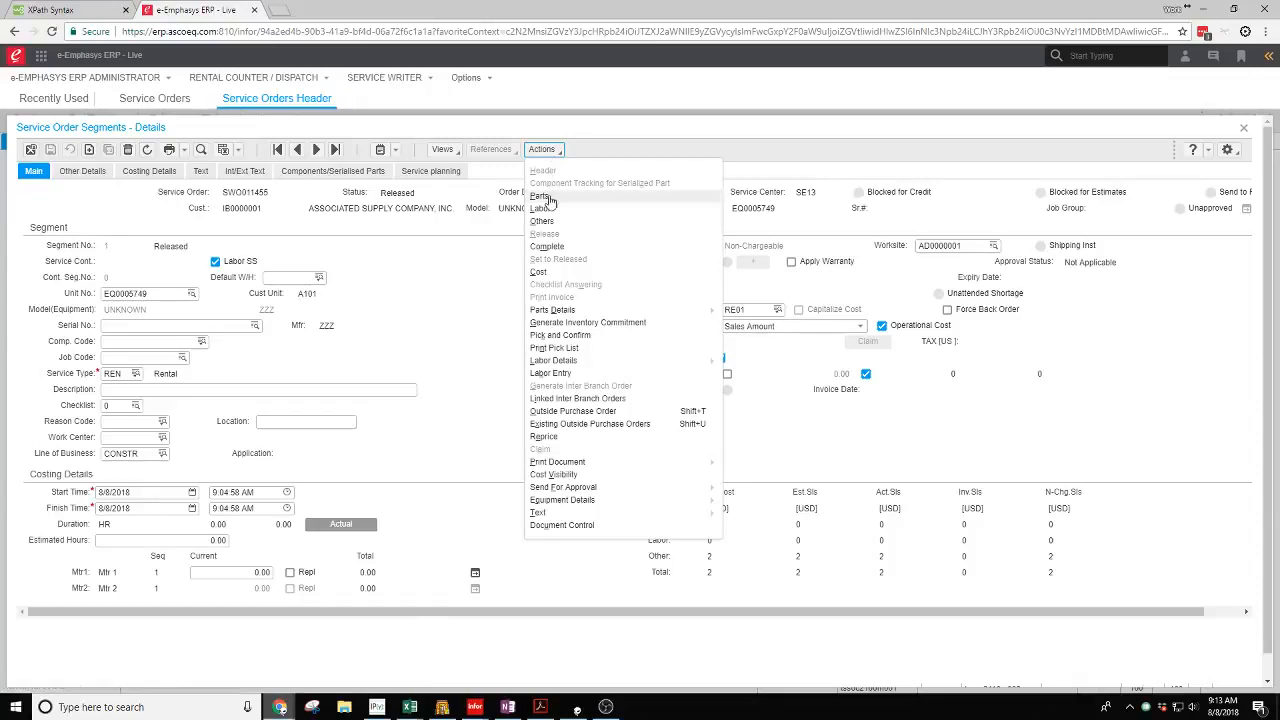
pyautogui.click(552, 225)
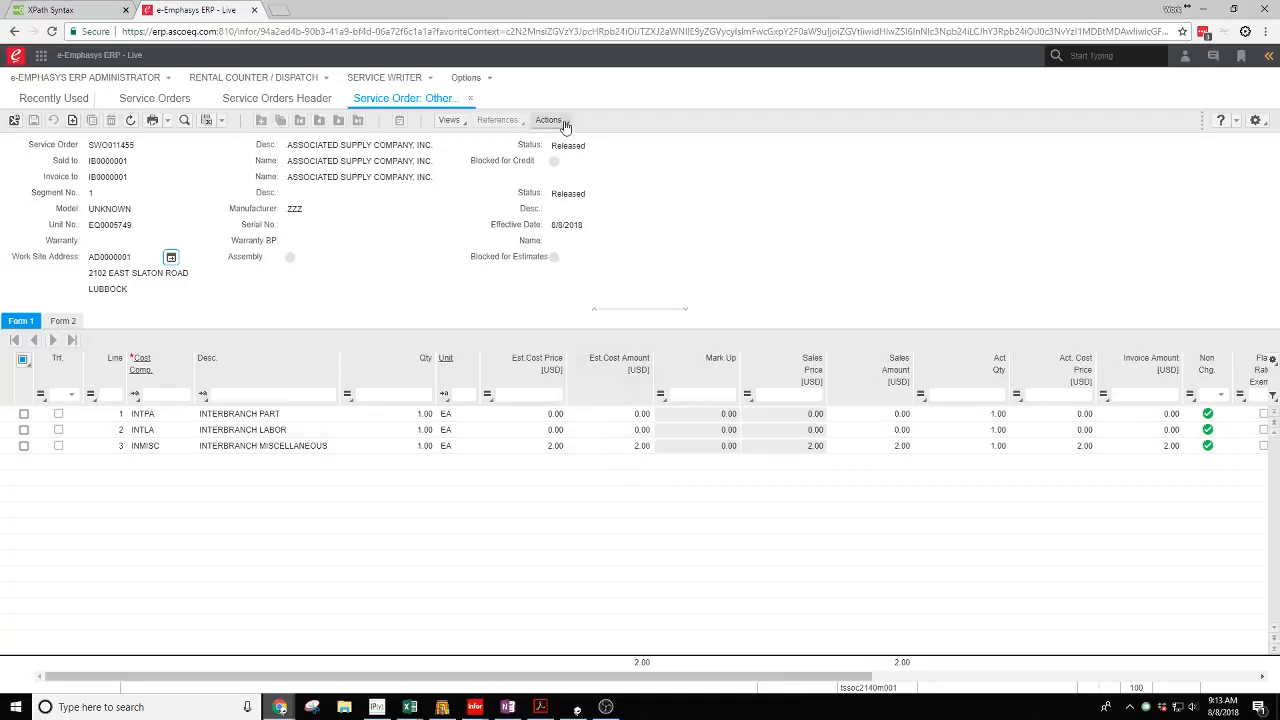
pyautogui.click(470, 98)
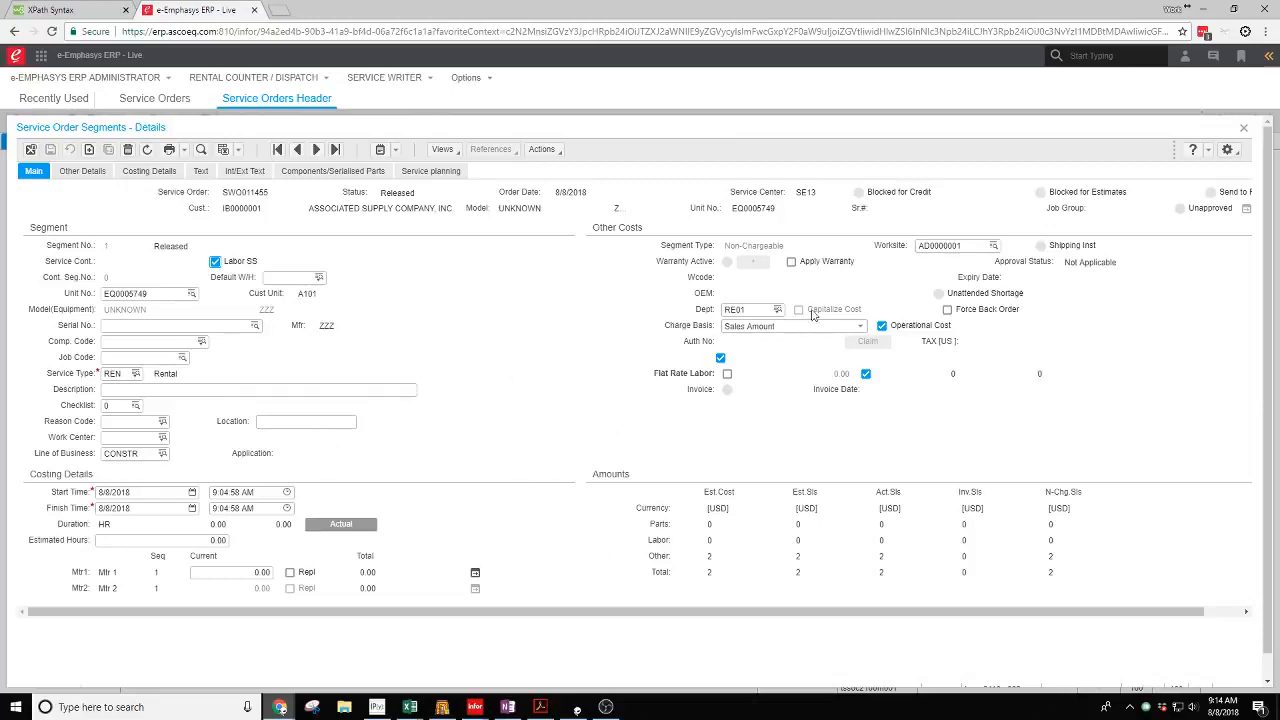
pyautogui.click(552, 152)
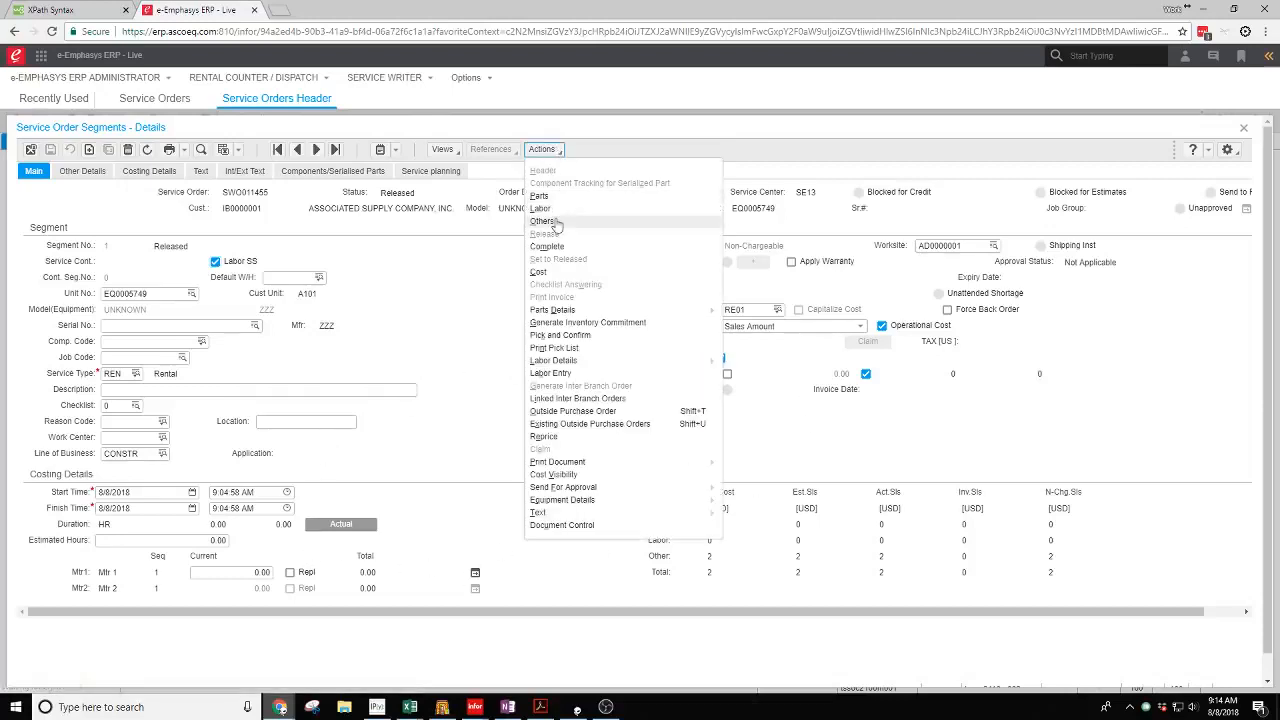
# Cost the SE13 service order segment, changing the order status to Costed, and output the internal invoice to device D, closing it after viewing
pyautogui.click(540, 272)
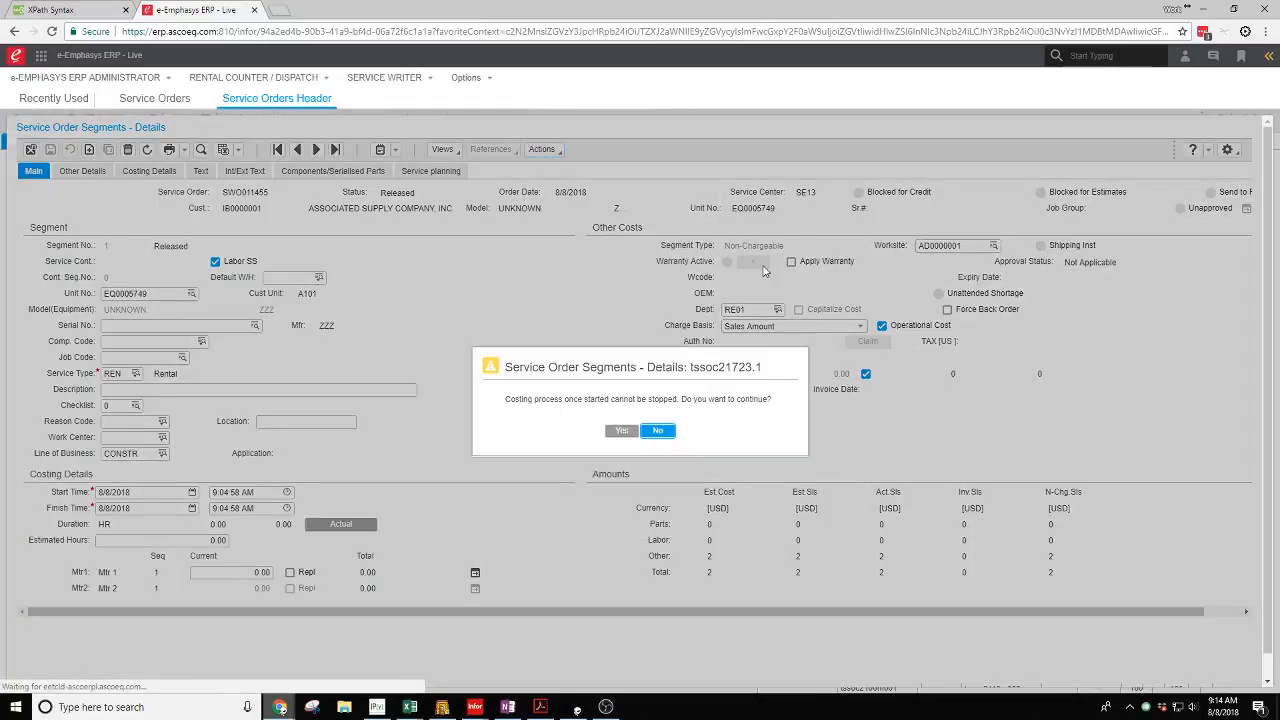
pyautogui.click(622, 434)
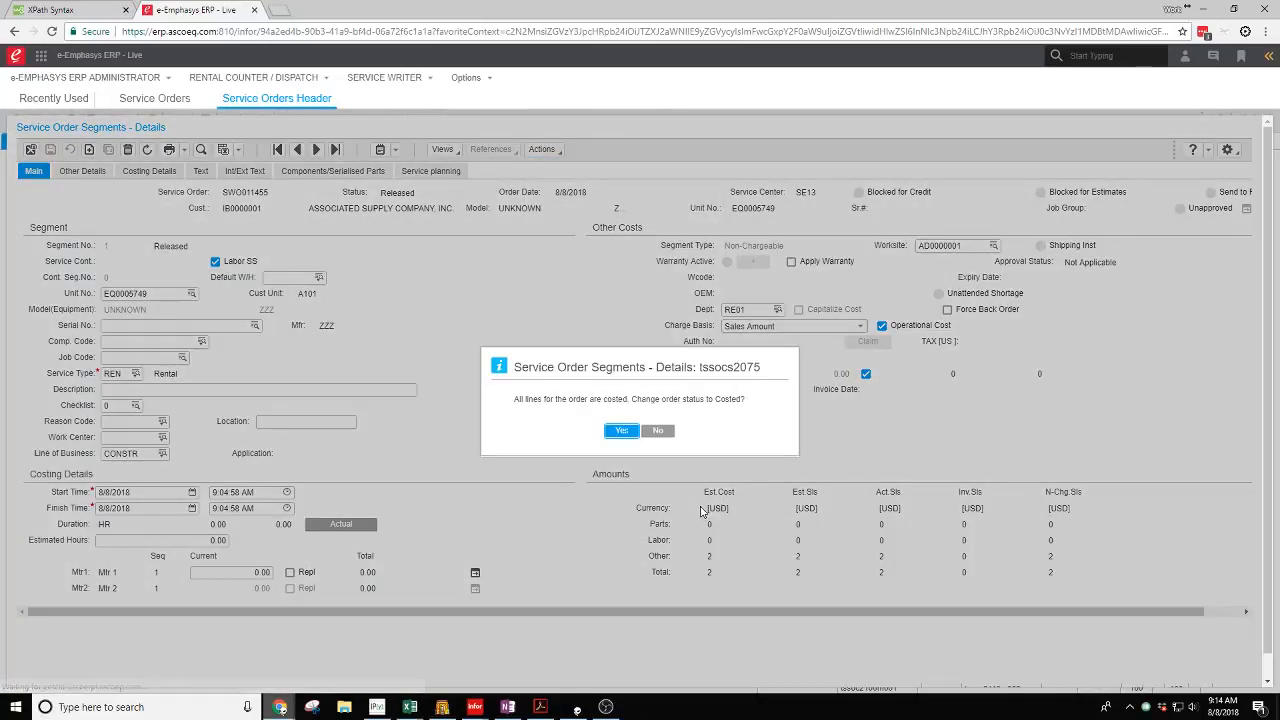
pyautogui.click(621, 431)
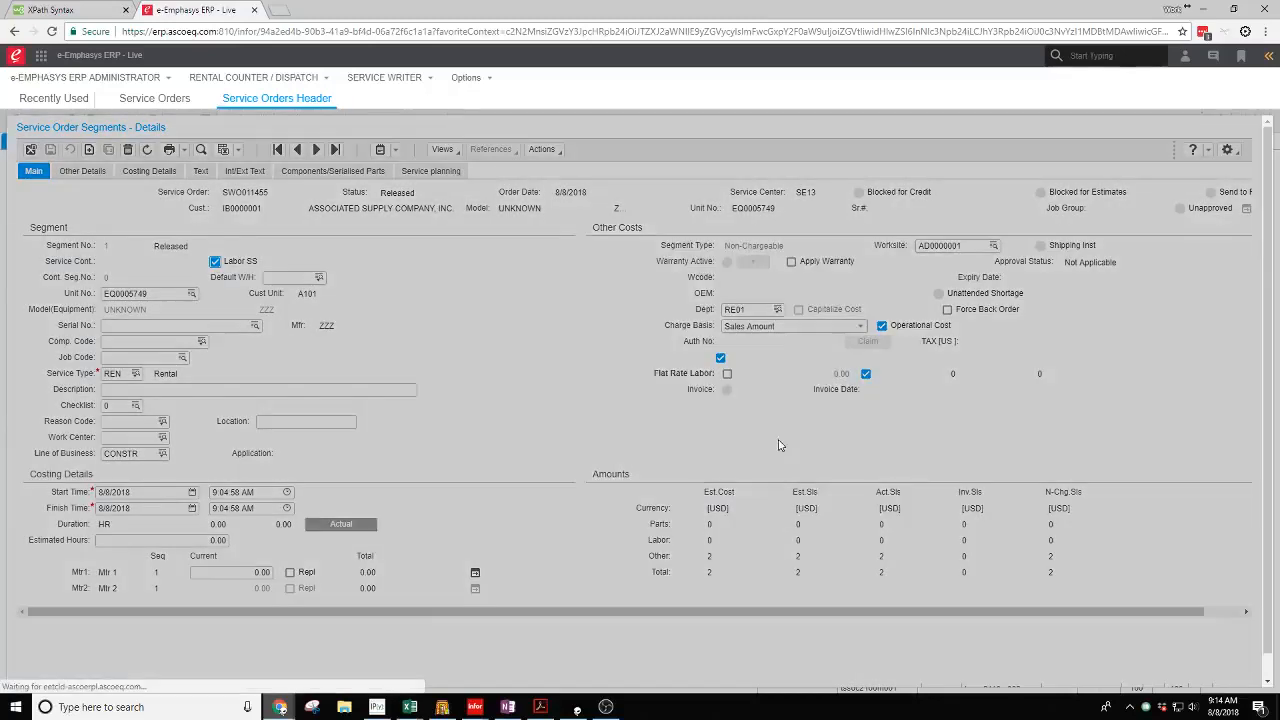
pyautogui.write('D')
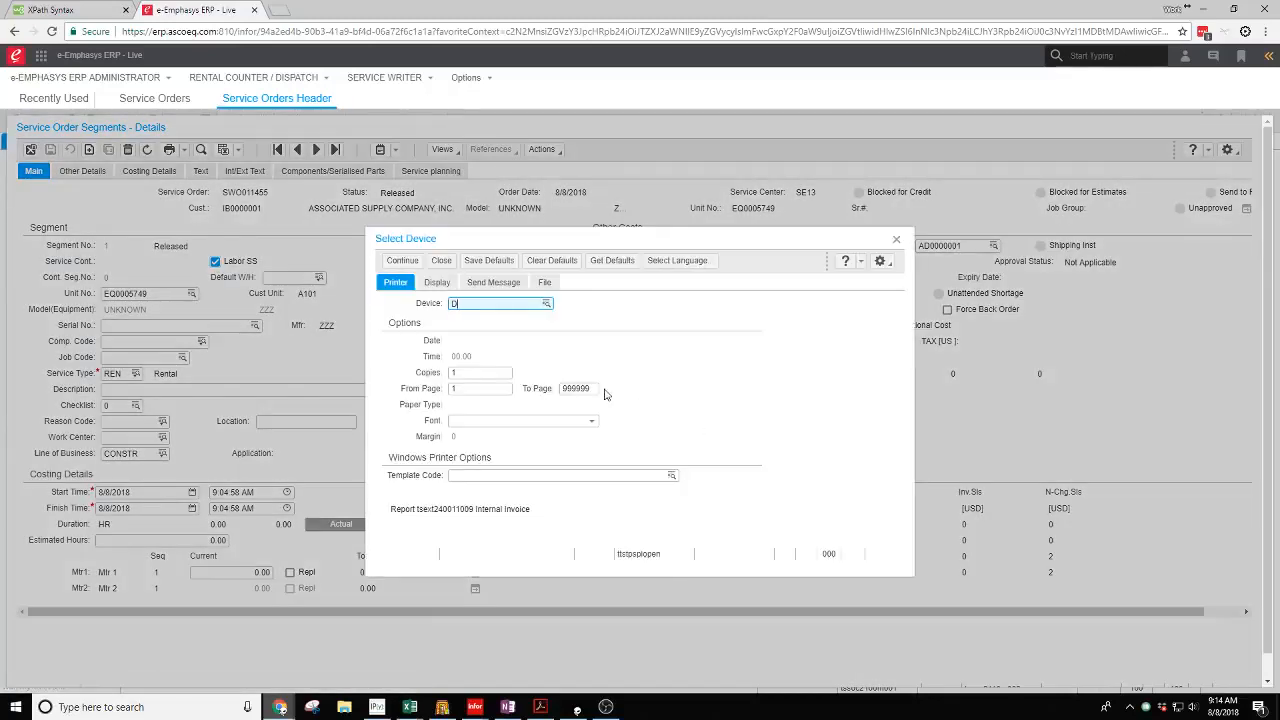
pyautogui.press('Return')
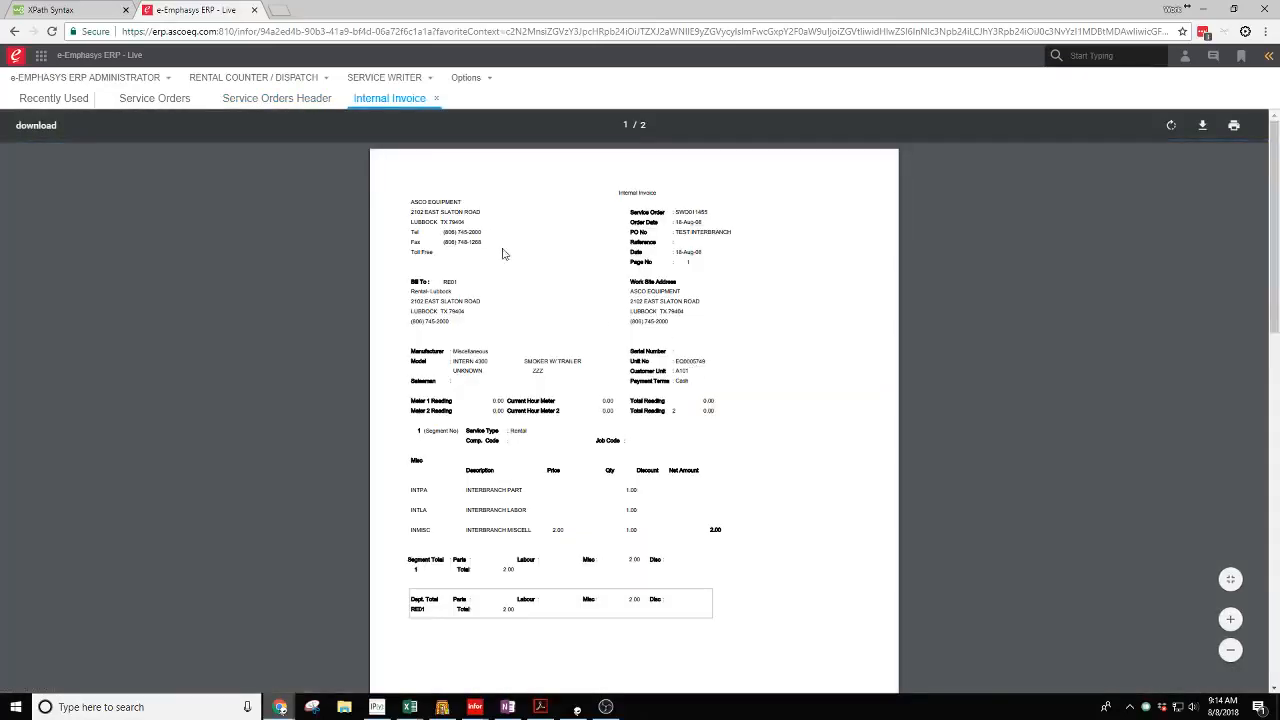
pyautogui.click(437, 99)
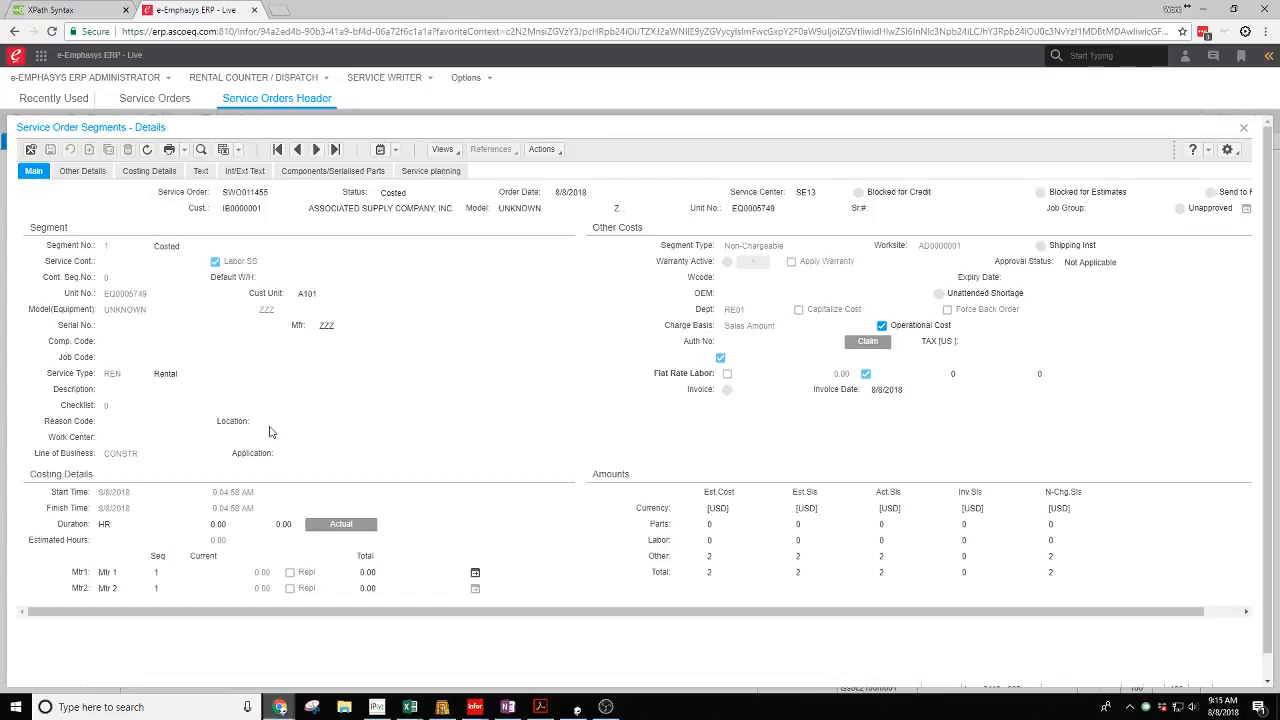
pyautogui.click(550, 151)
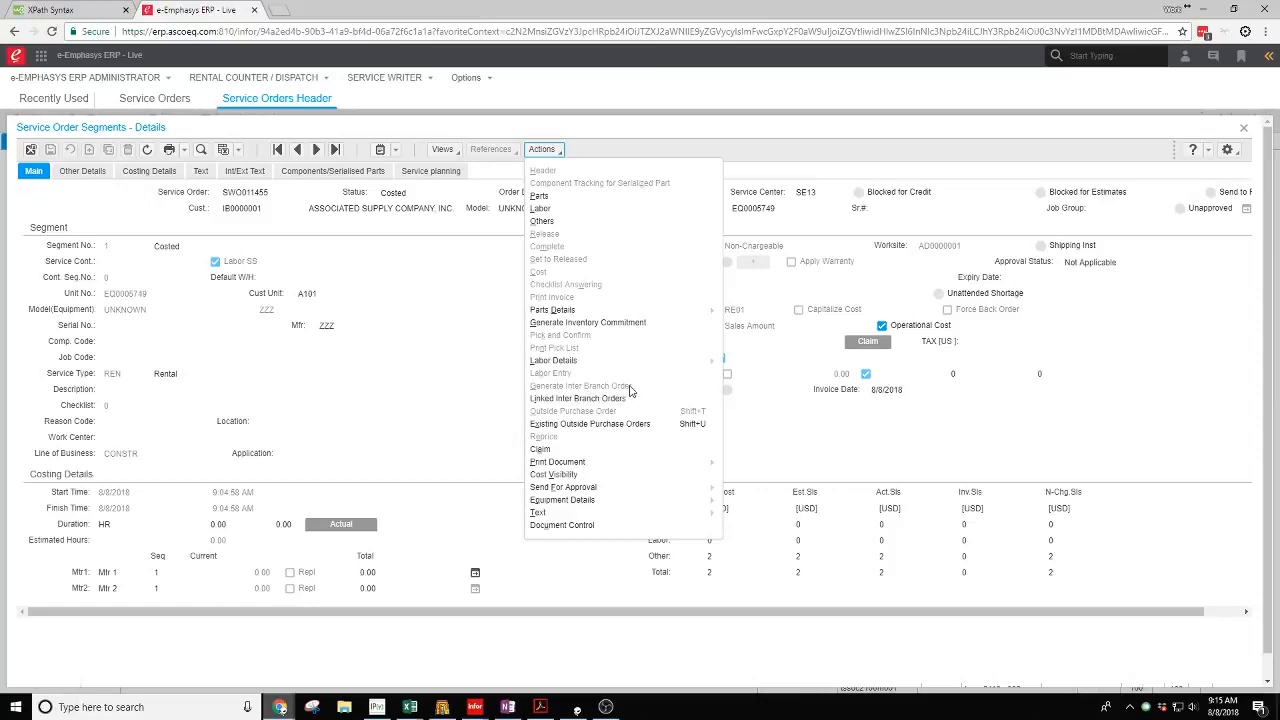
pyautogui.click(444, 357)
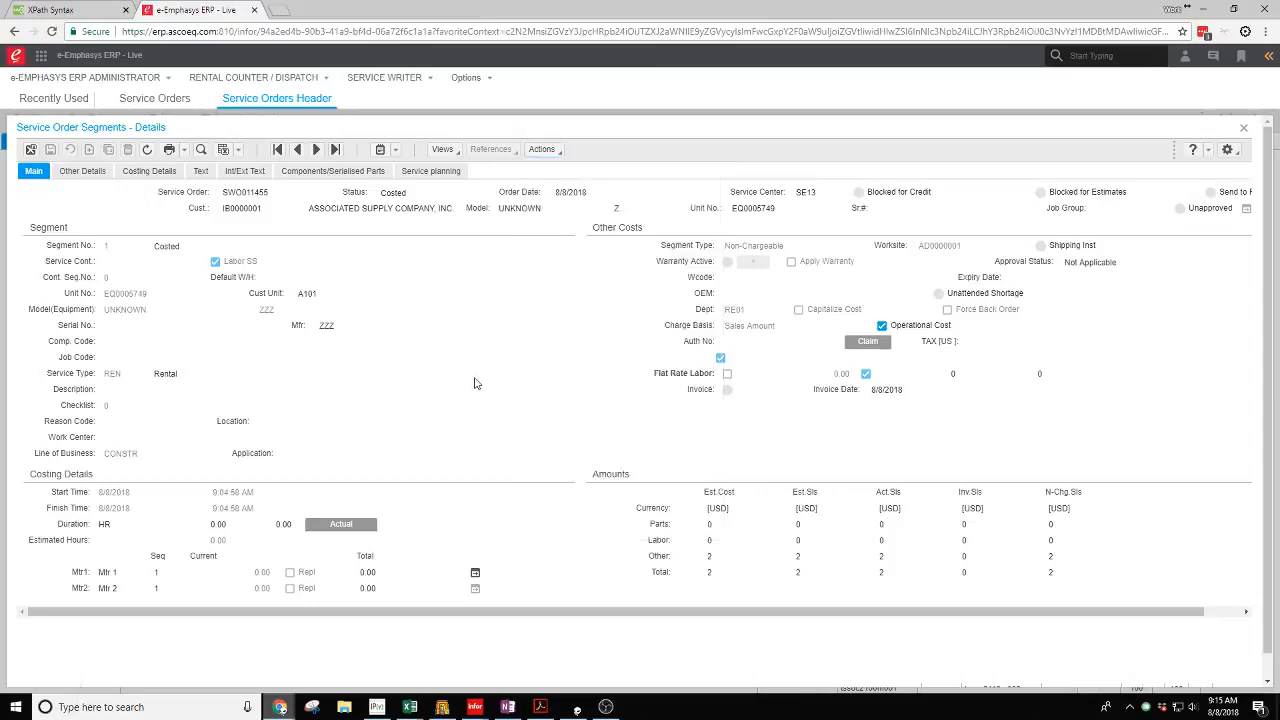